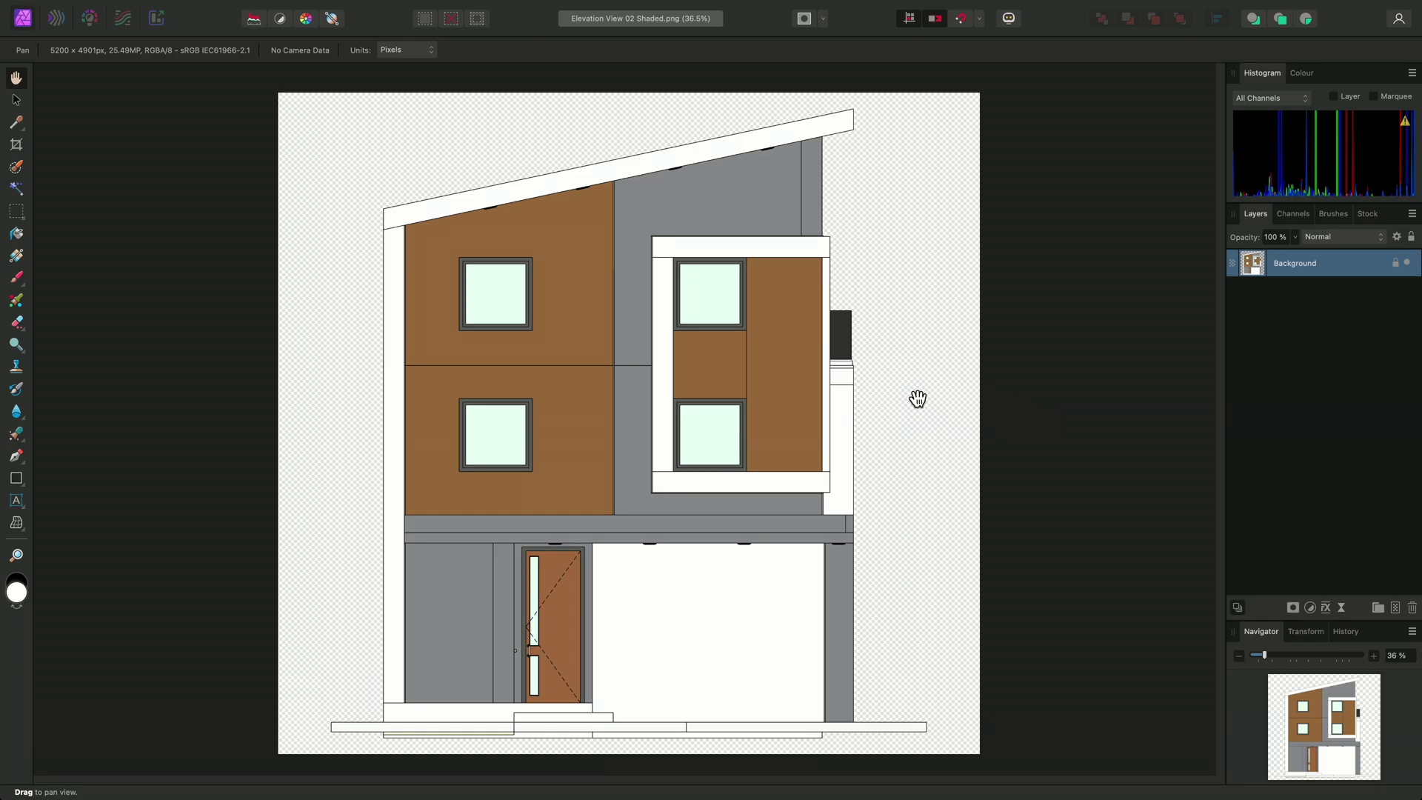
Add a white Fill layer beneath the Background drawing, trying then undoing a black-to-white gradient
{"action": "mouse_move", "coordinate": [449, 9]}
{"action": "left_click", "coordinate": [300, 9]}
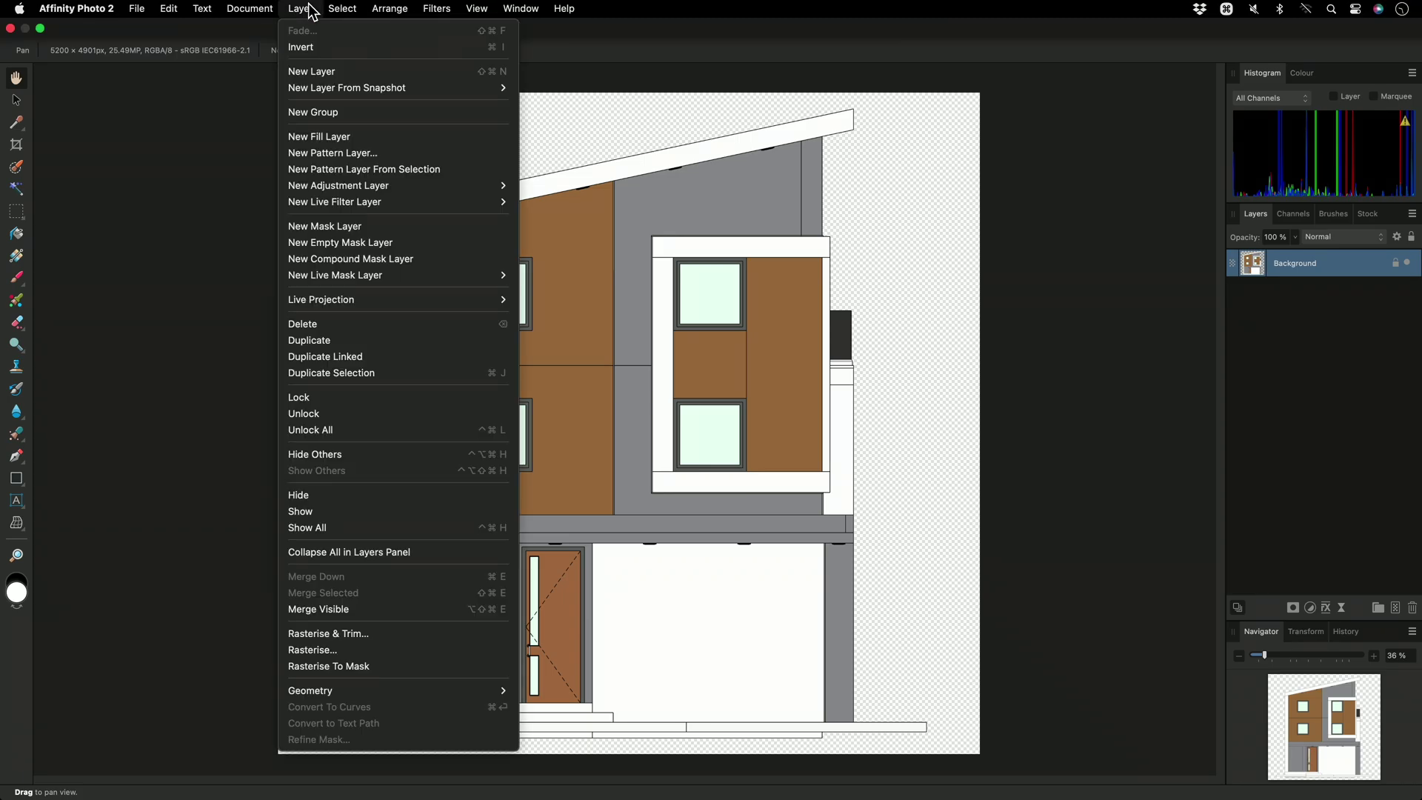
{"action": "left_click", "coordinate": [359, 138]}
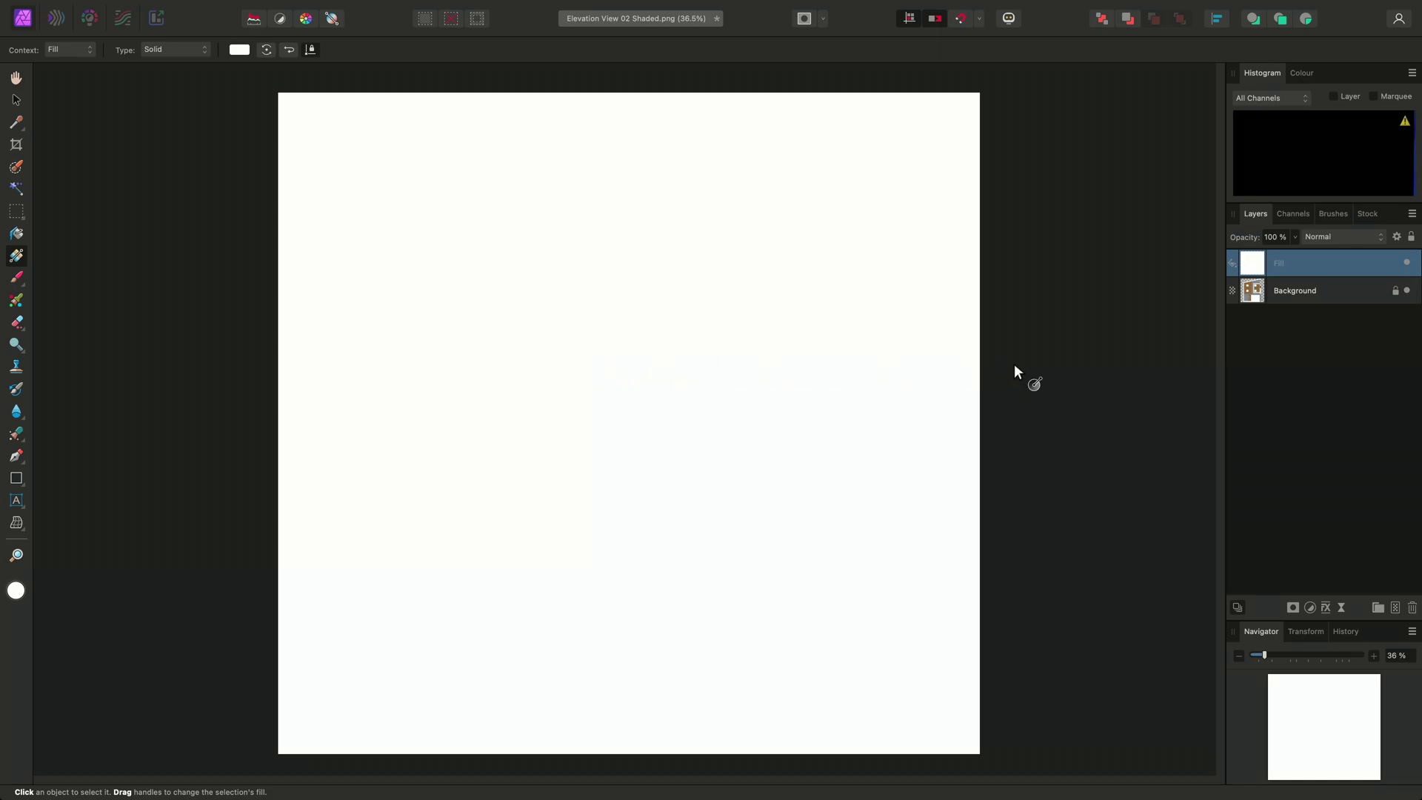
{"action": "left_click_drag", "start_coordinate": [1291, 261], "coordinate": [1290, 298]}
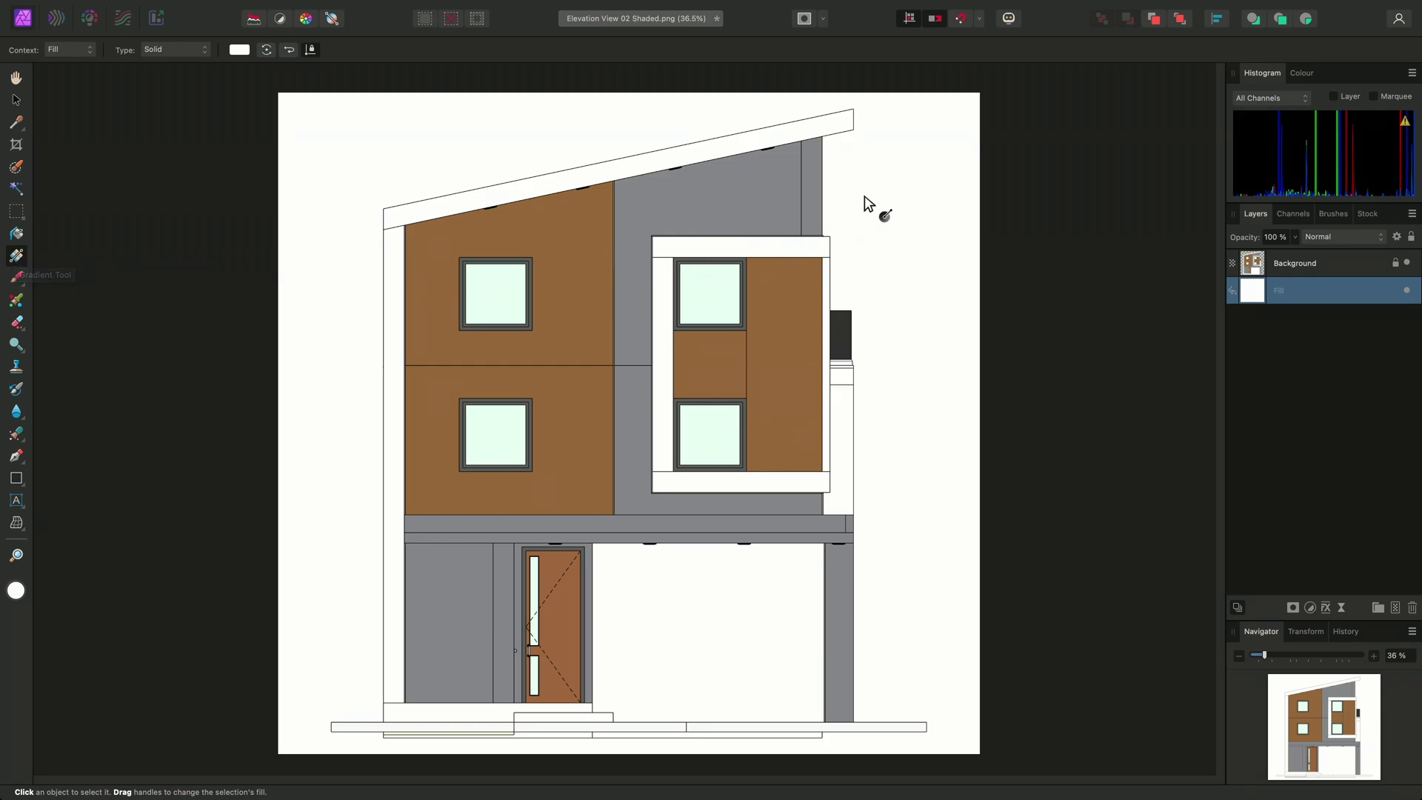
{"action": "left_click_drag", "start_coordinate": [890, 176], "coordinate": [443, 668]}
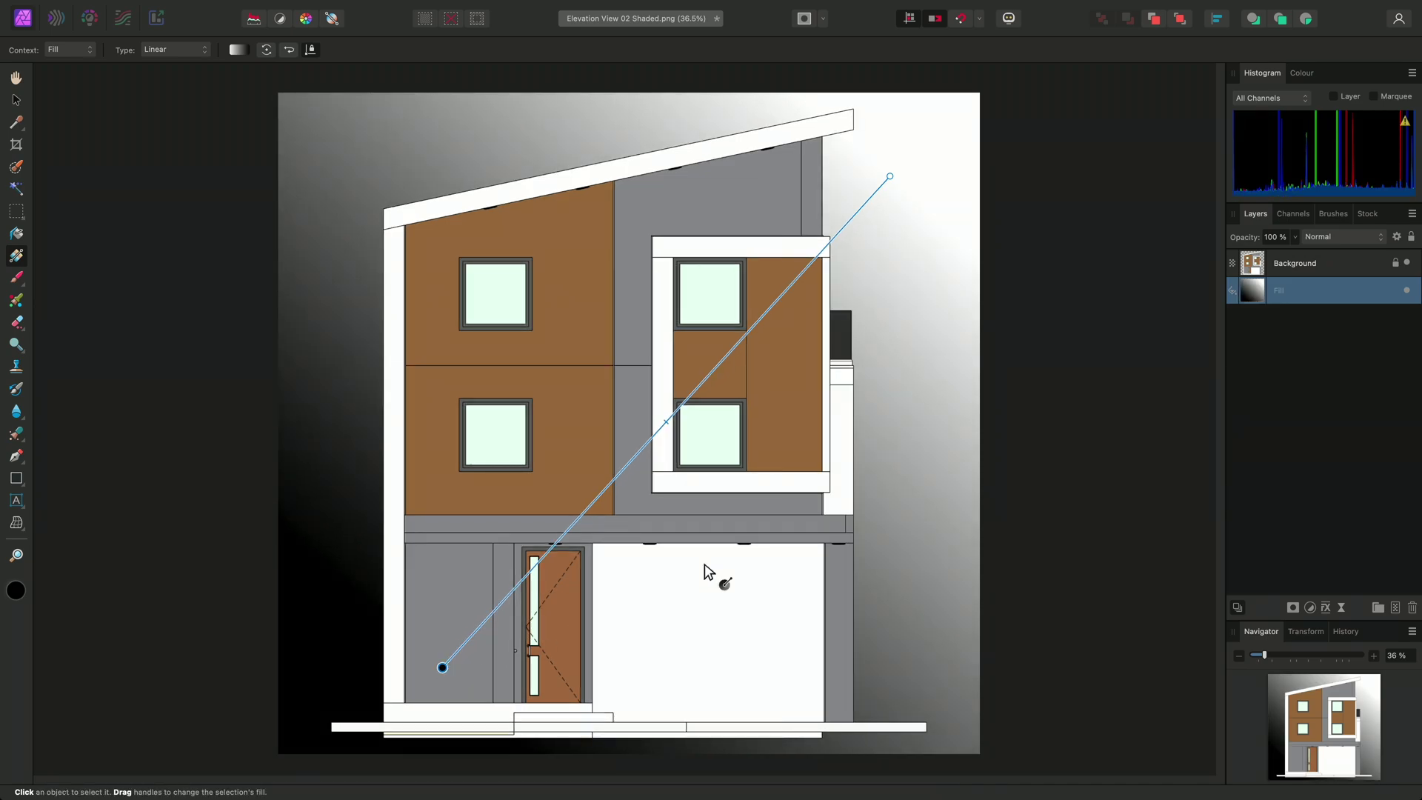
{"action": "key", "text": "super+z"}
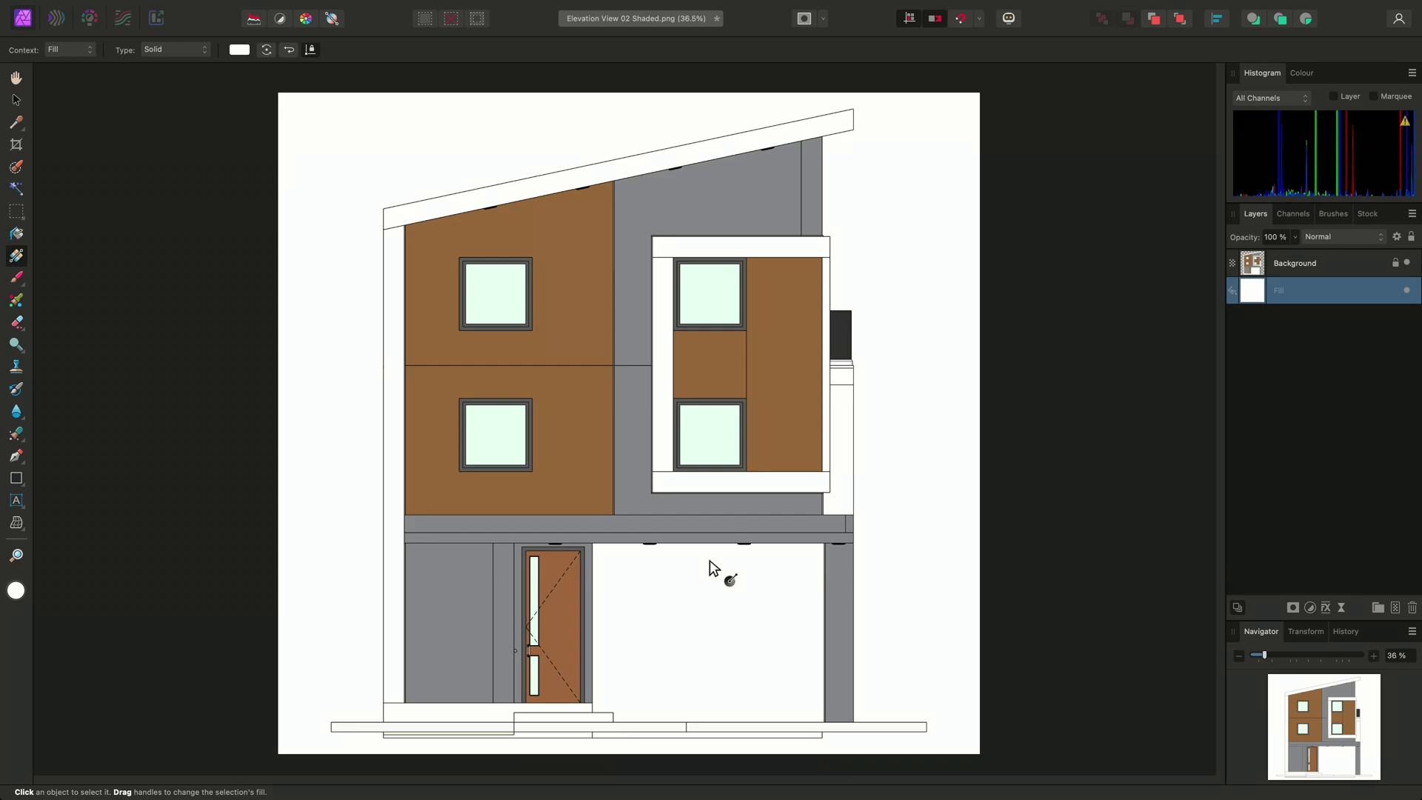
On the Background layer, flood-select with antialiasing the white roof, left wall trim and window-box frame
{"action": "left_click", "coordinate": [1266, 266]}
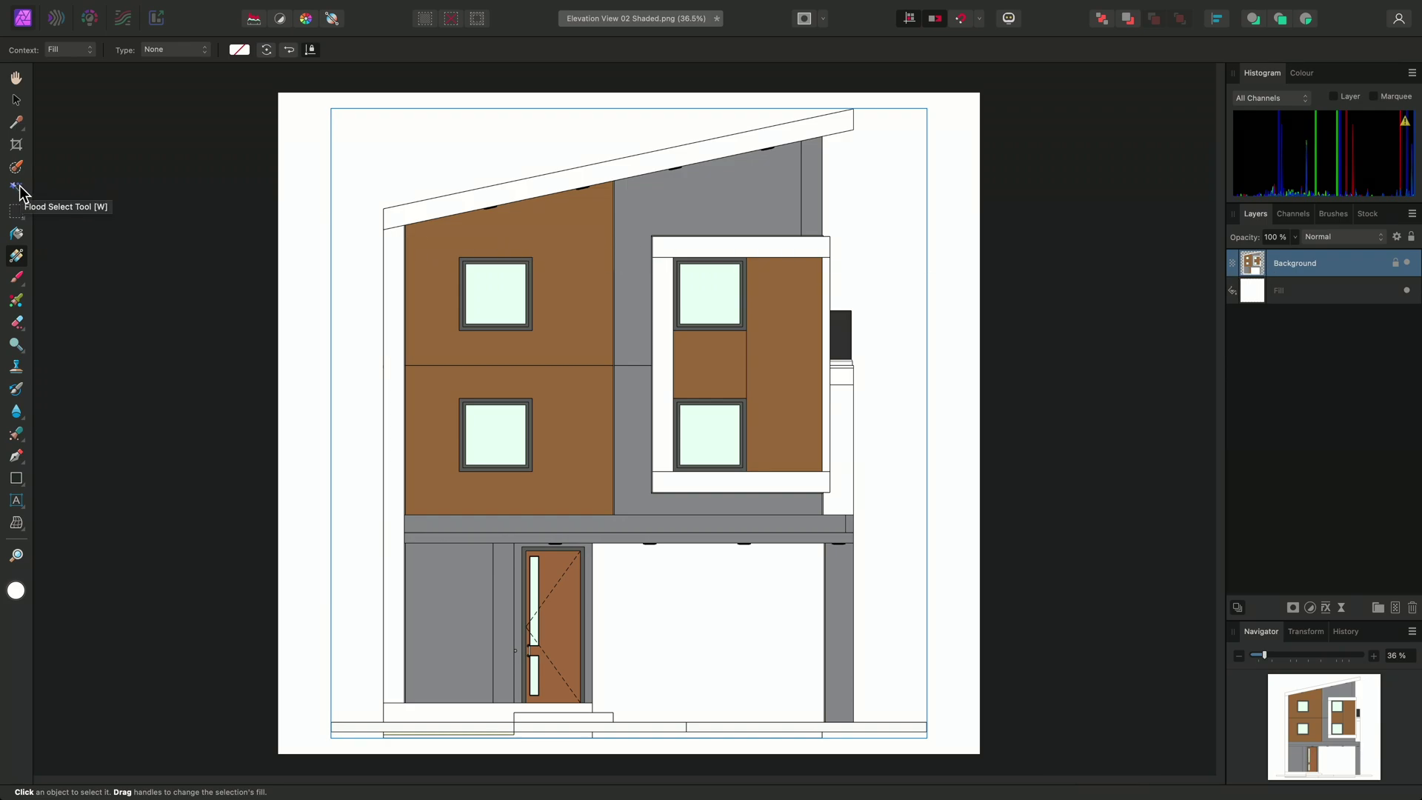
{"action": "key", "text": "w"}
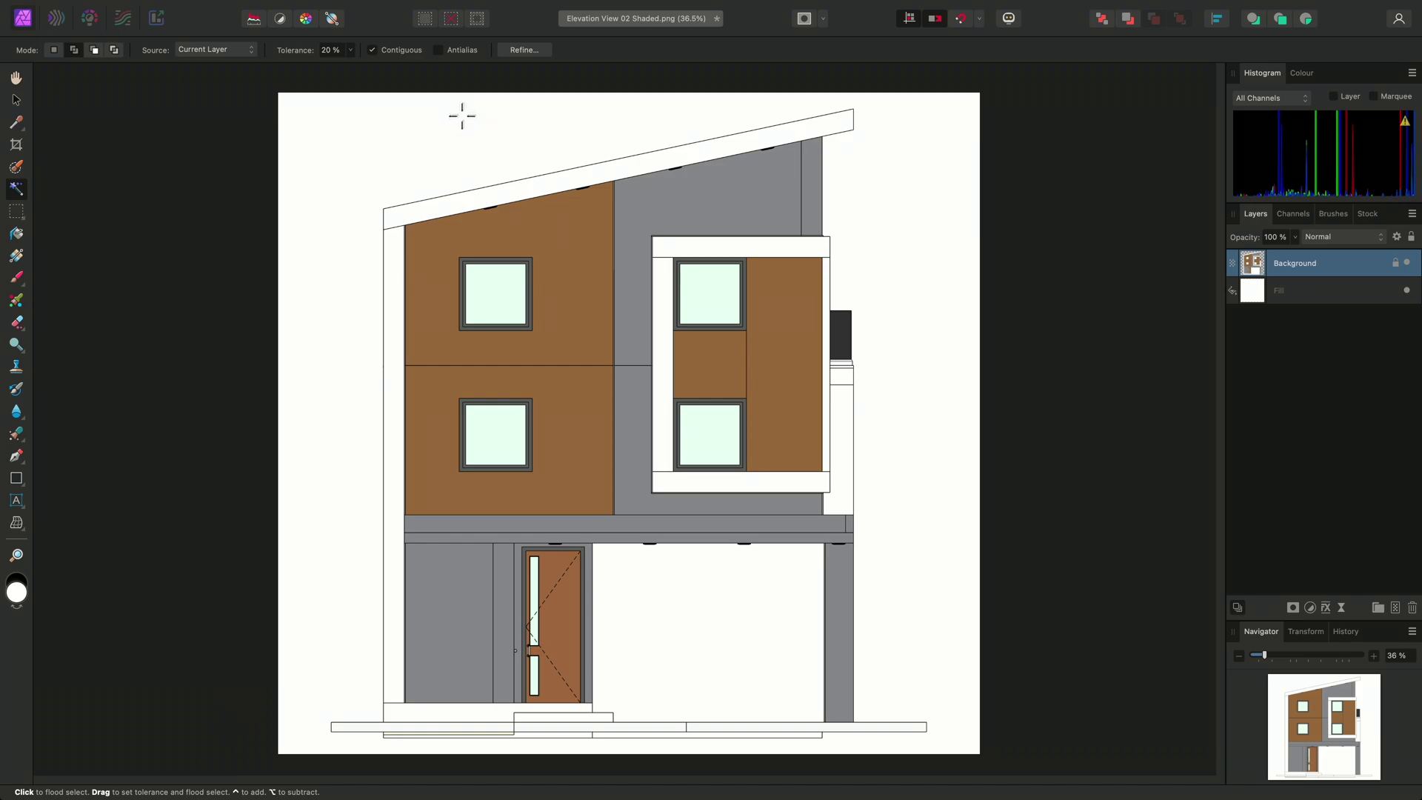
{"action": "left_click", "coordinate": [466, 51]}
{"action": "left_click", "coordinate": [473, 197]}
{"action": "left_click", "coordinate": [665, 248], "text": "shift"}
{"action": "left_click", "coordinate": [815, 404], "text": "shift"}
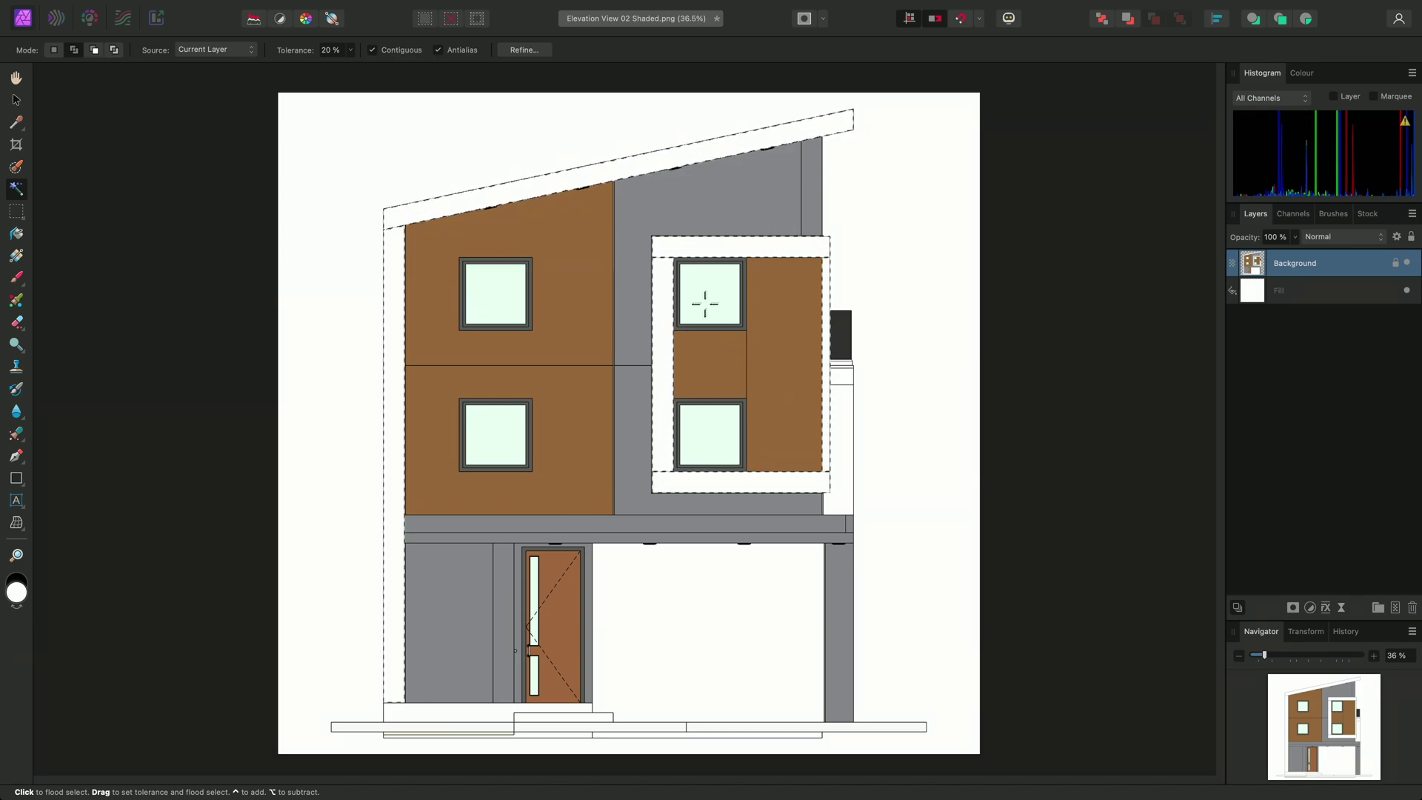
Create a new fill layer from the selected white trim and deselect
{"action": "mouse_move", "coordinate": [407, 12]}
{"action": "left_click", "coordinate": [306, 13]}
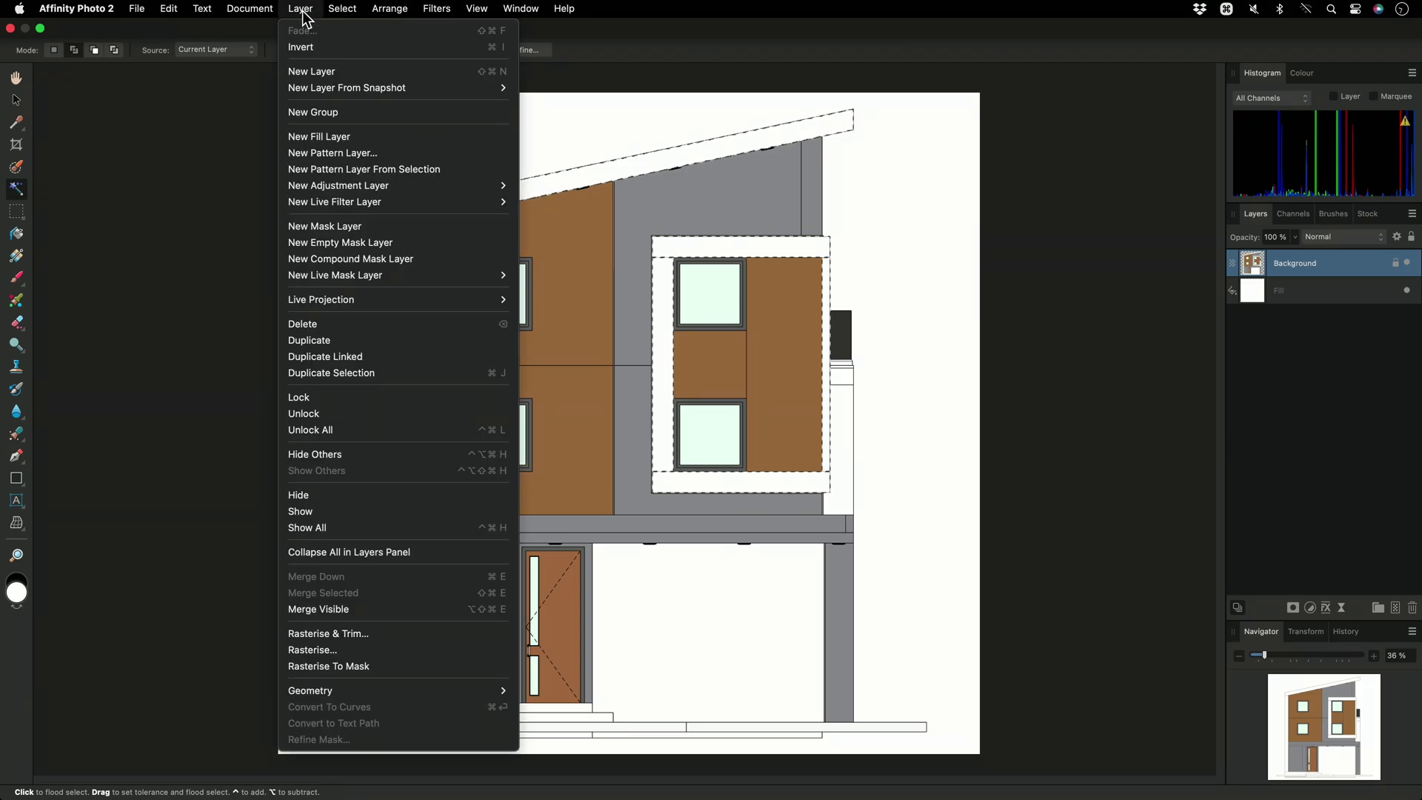
{"action": "left_click", "coordinate": [440, 194]}
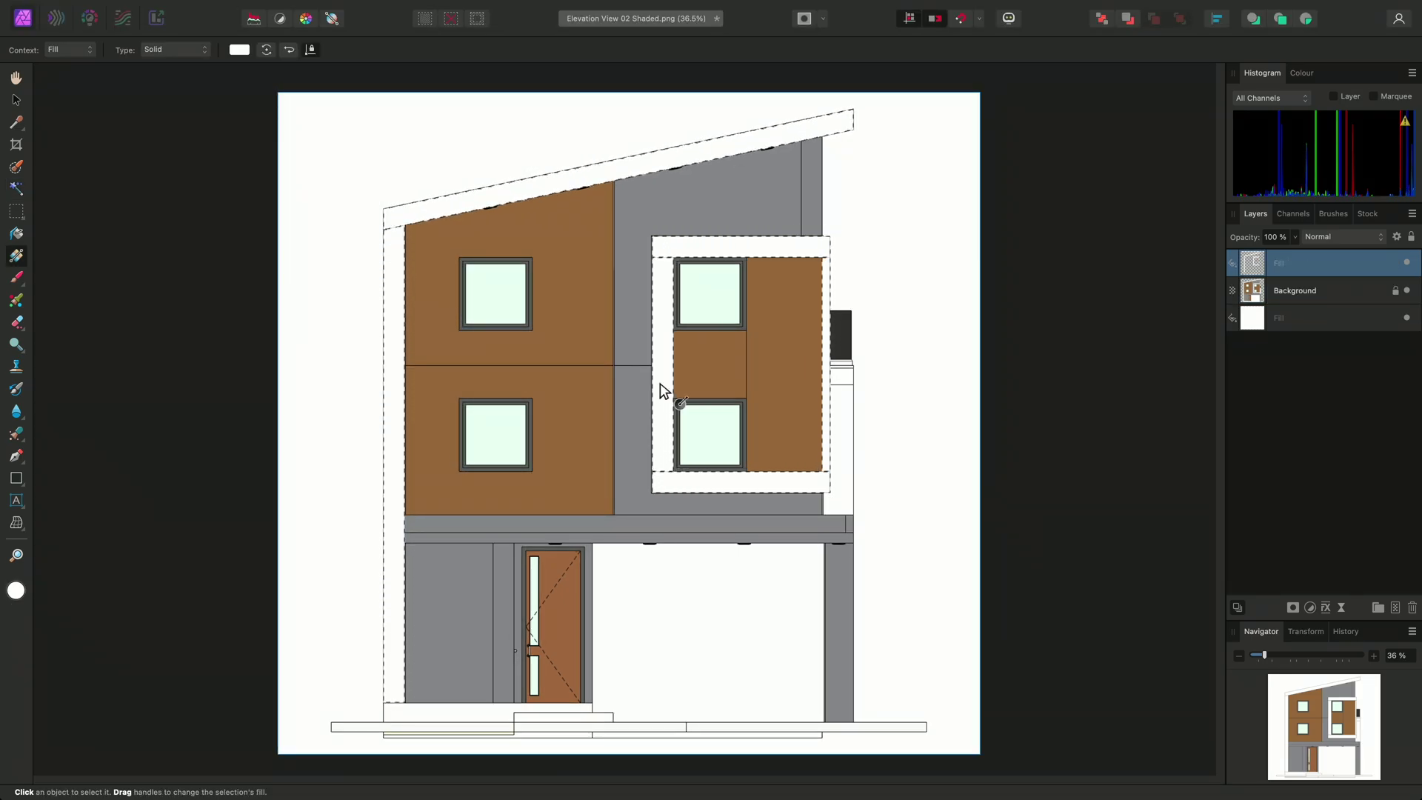
{"action": "key", "text": "super+d"}
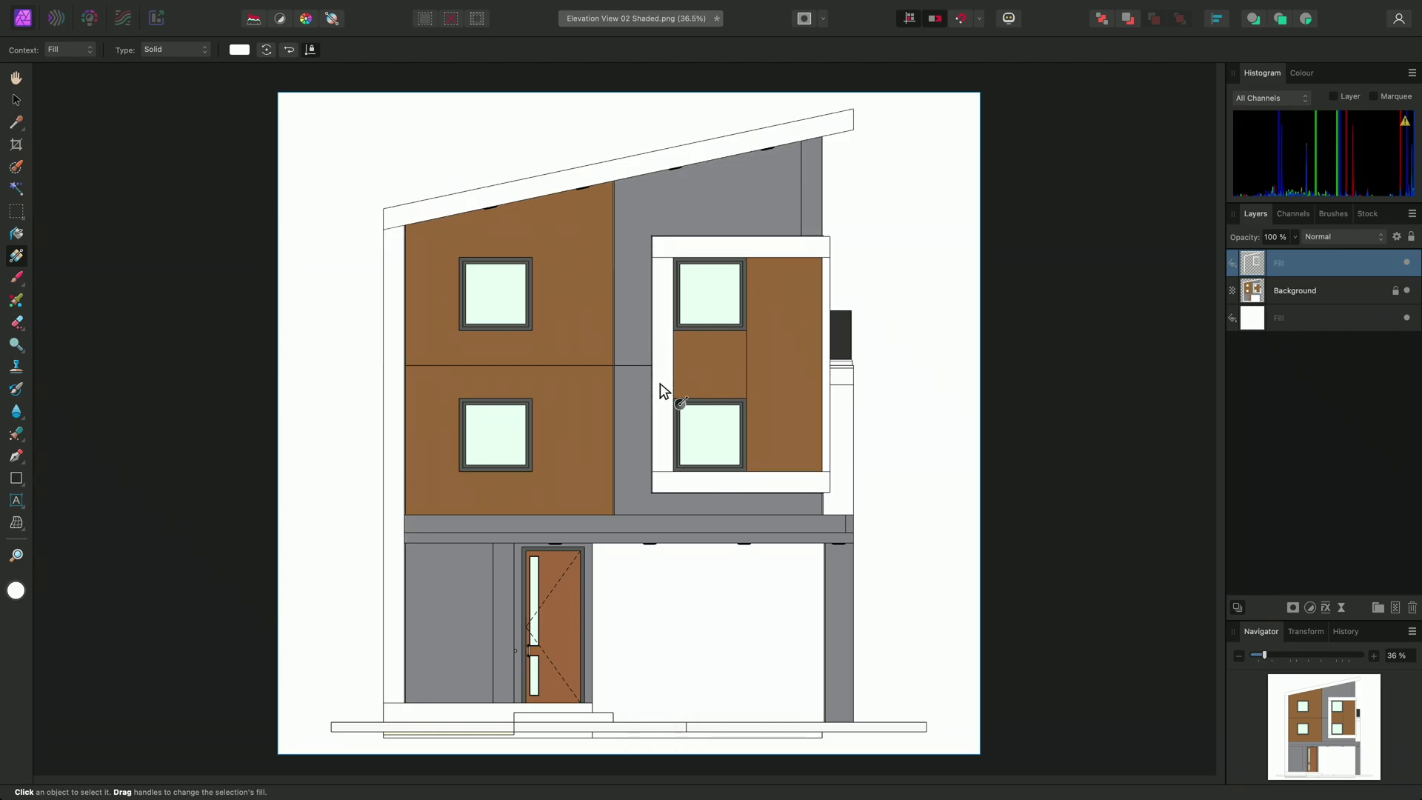
Colour the trim fill light grey CACACA with 100% noise, then fit the elevation in view
{"action": "left_click", "coordinate": [1297, 74]}
{"action": "left_click", "coordinate": [1413, 73]}
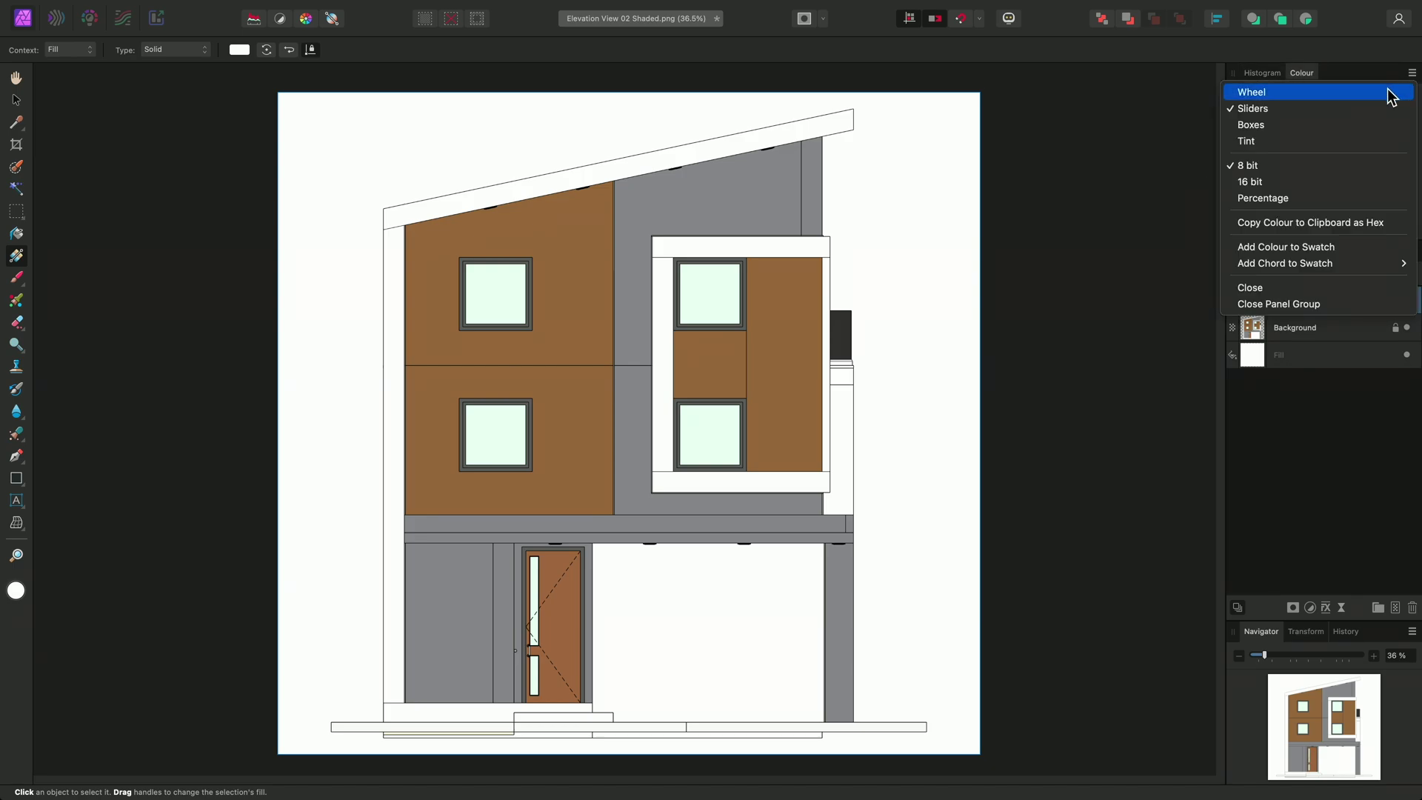
{"action": "left_click", "coordinate": [1390, 92]}
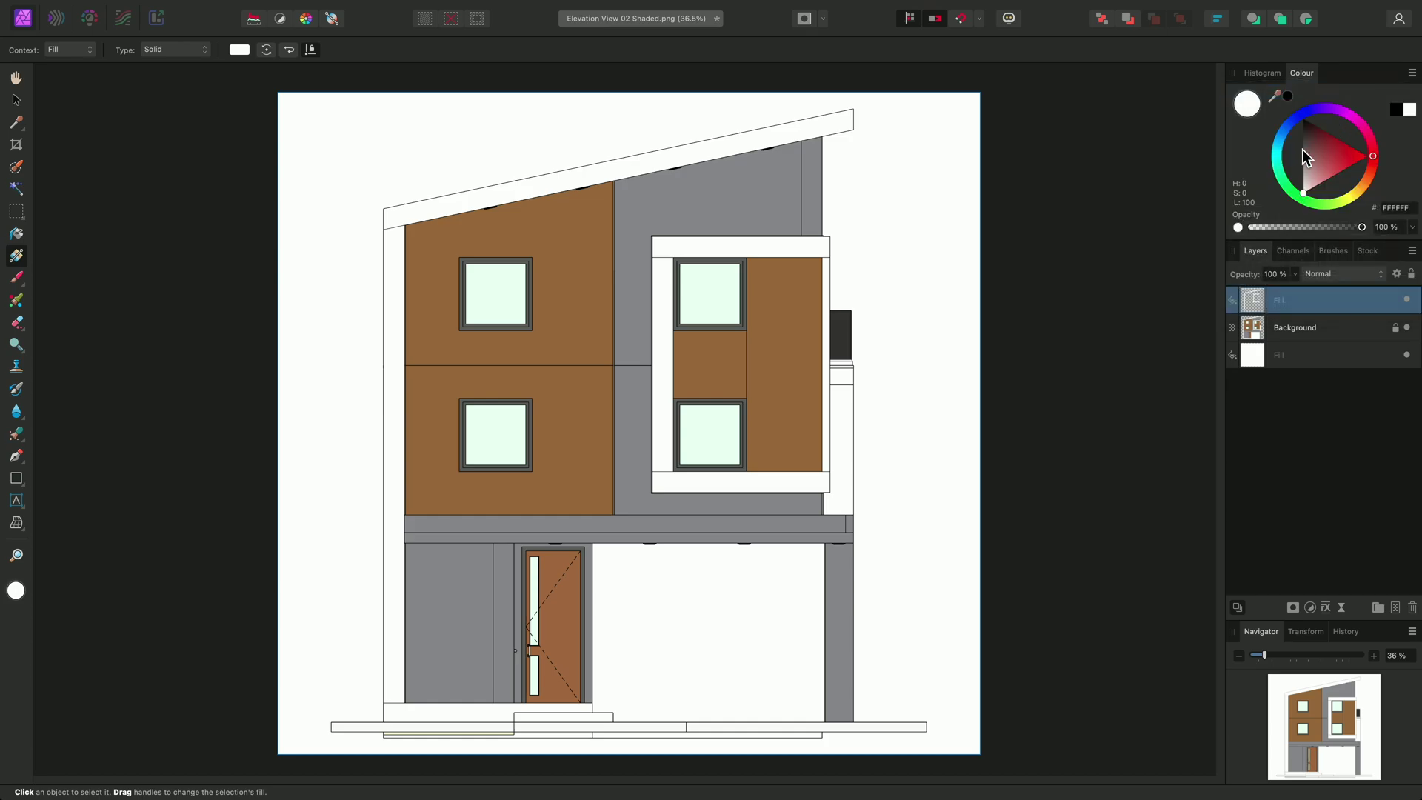
{"action": "left_click_drag", "start_coordinate": [1303, 192], "coordinate": [1300, 177]}
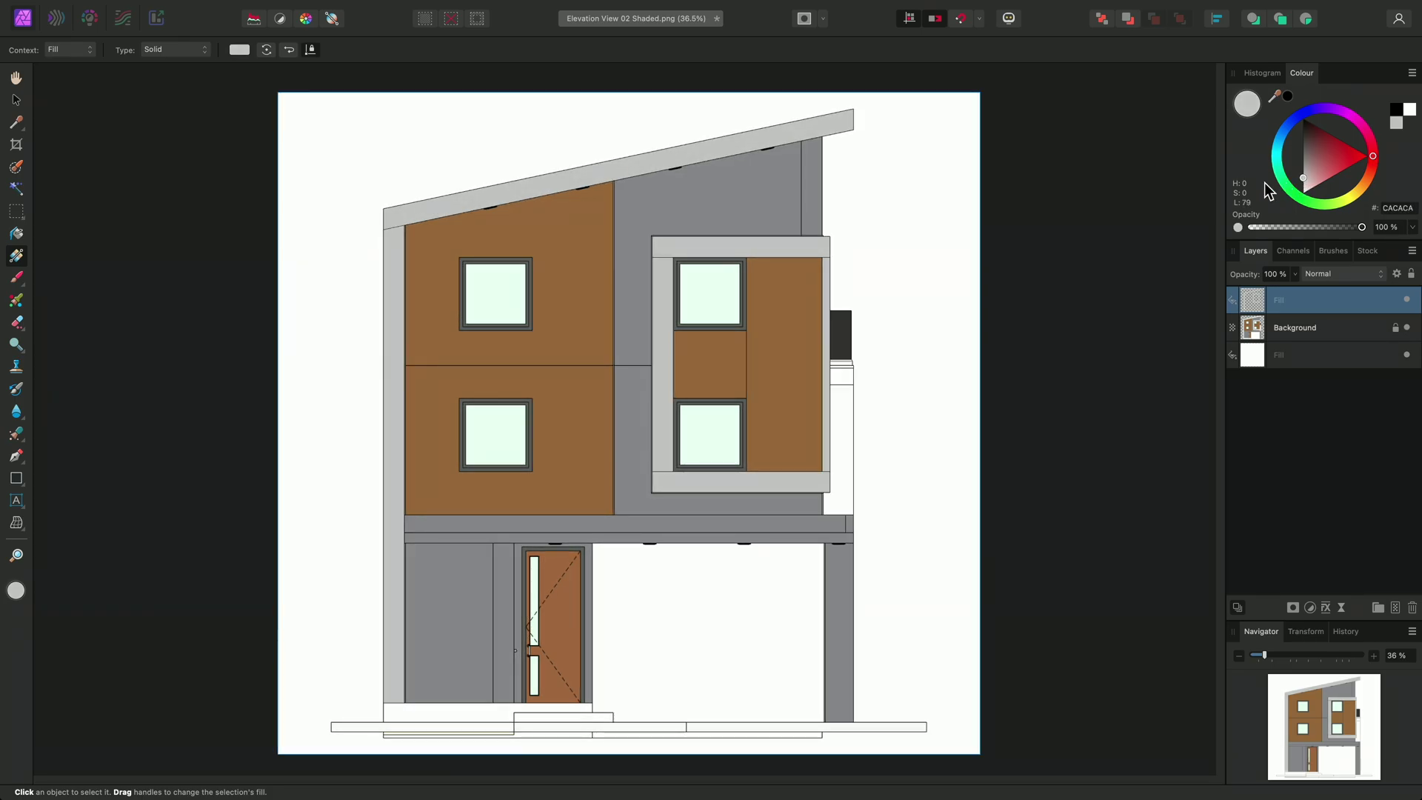
{"action": "scroll", "coordinate": [714, 190], "scroll_direction": "up", "scroll_amount": 10, "text": "alt"}
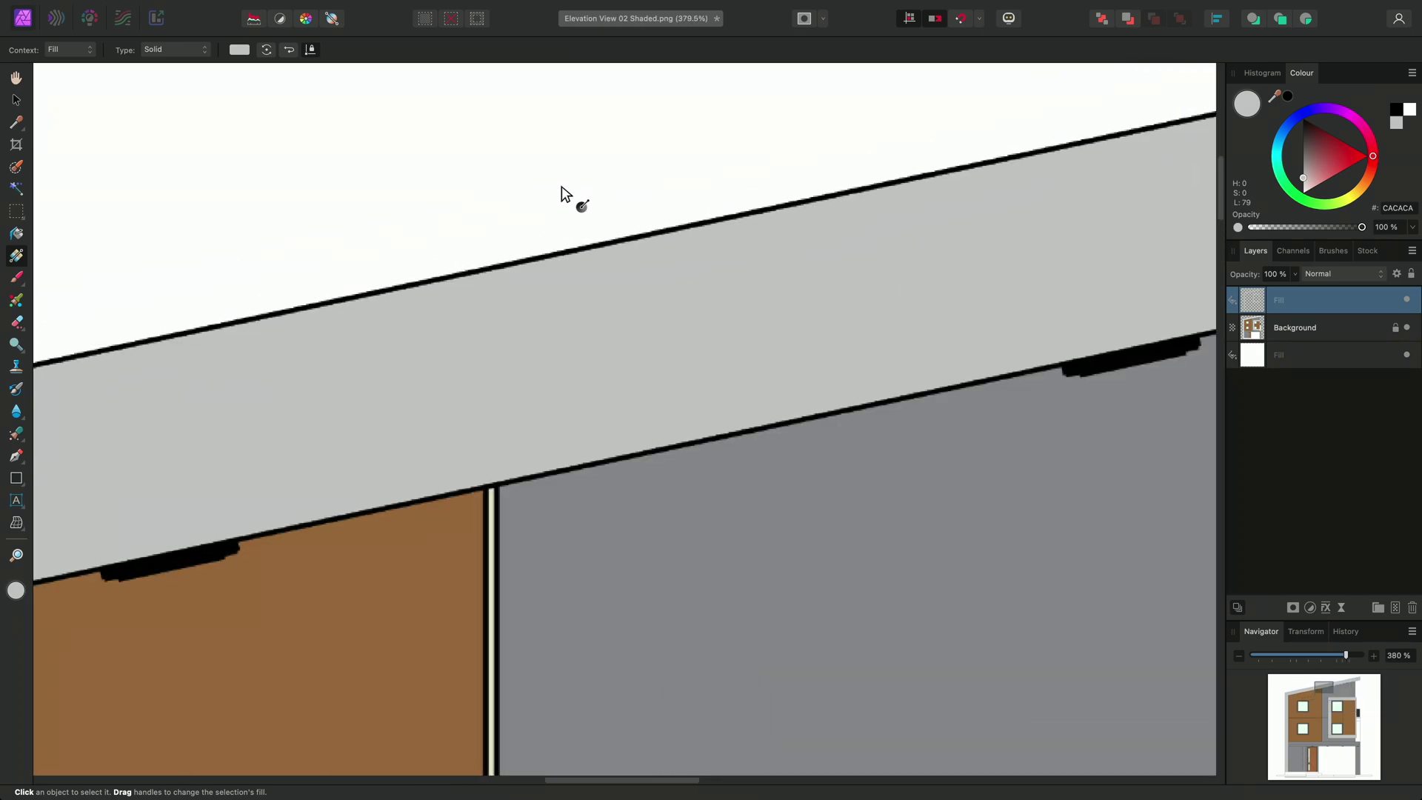
{"action": "left_click", "coordinate": [1238, 227]}
{"action": "left_click_drag", "start_coordinate": [1252, 227], "coordinate": [1363, 228]}
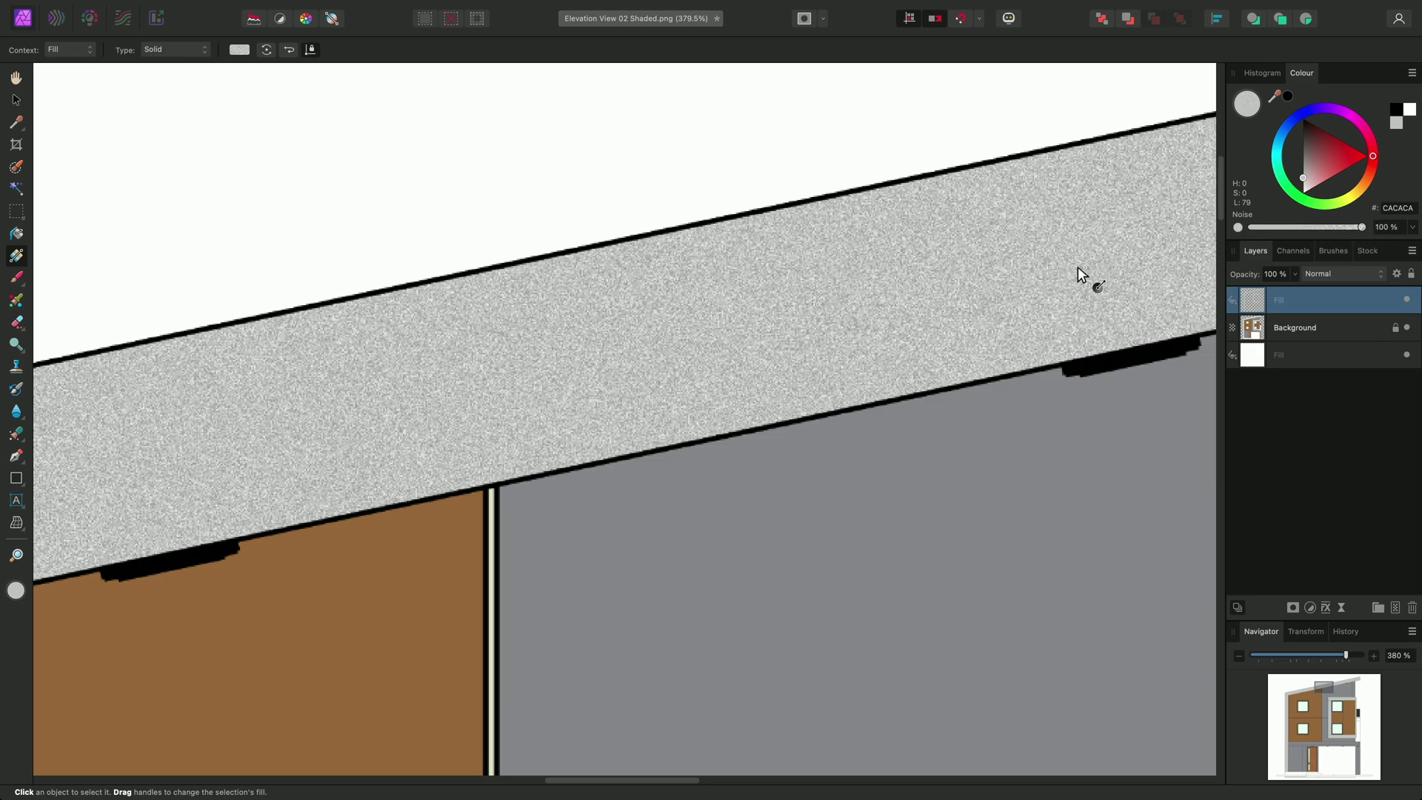
{"action": "key", "text": "super+0"}
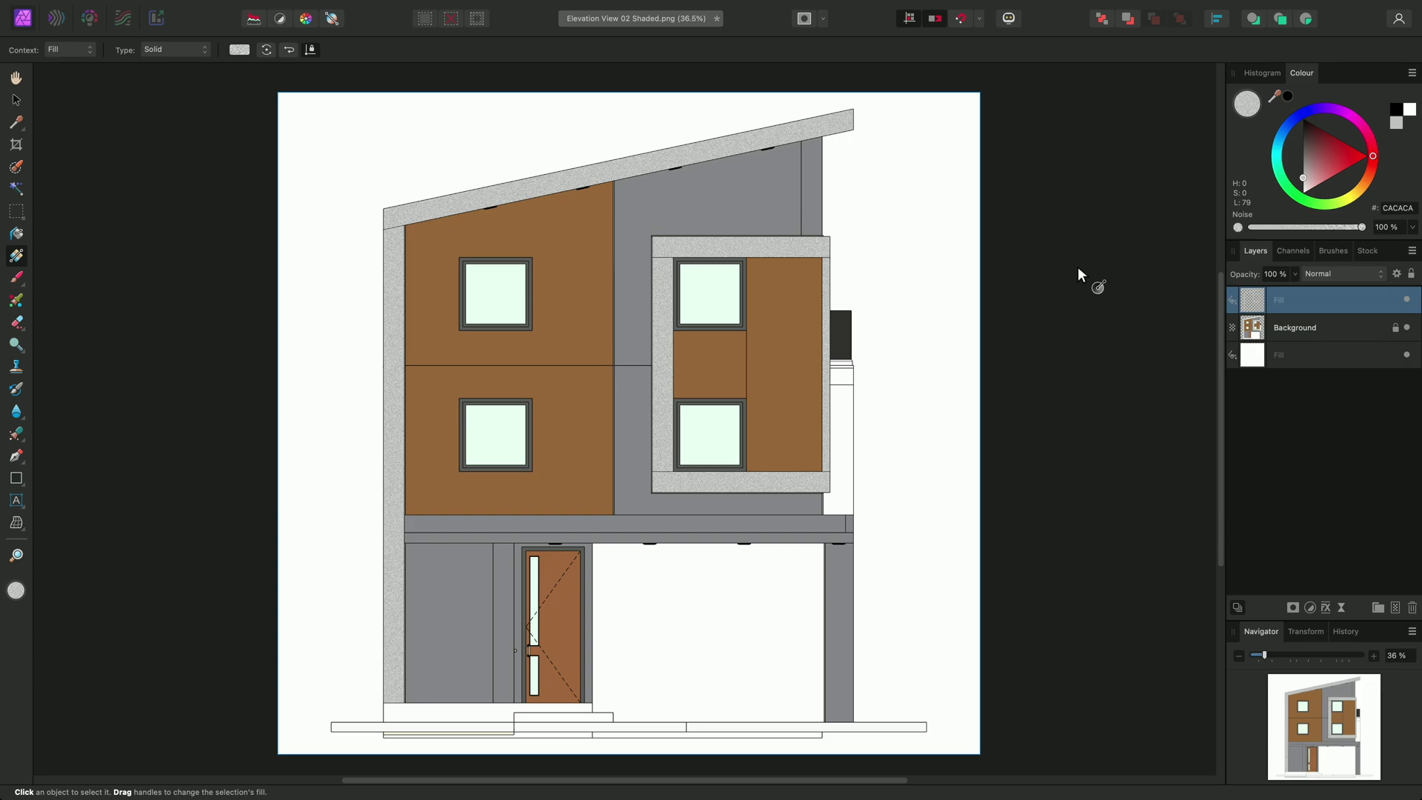
Set Flood Select to sample All layers in Add mode
{"action": "key", "text": "w"}
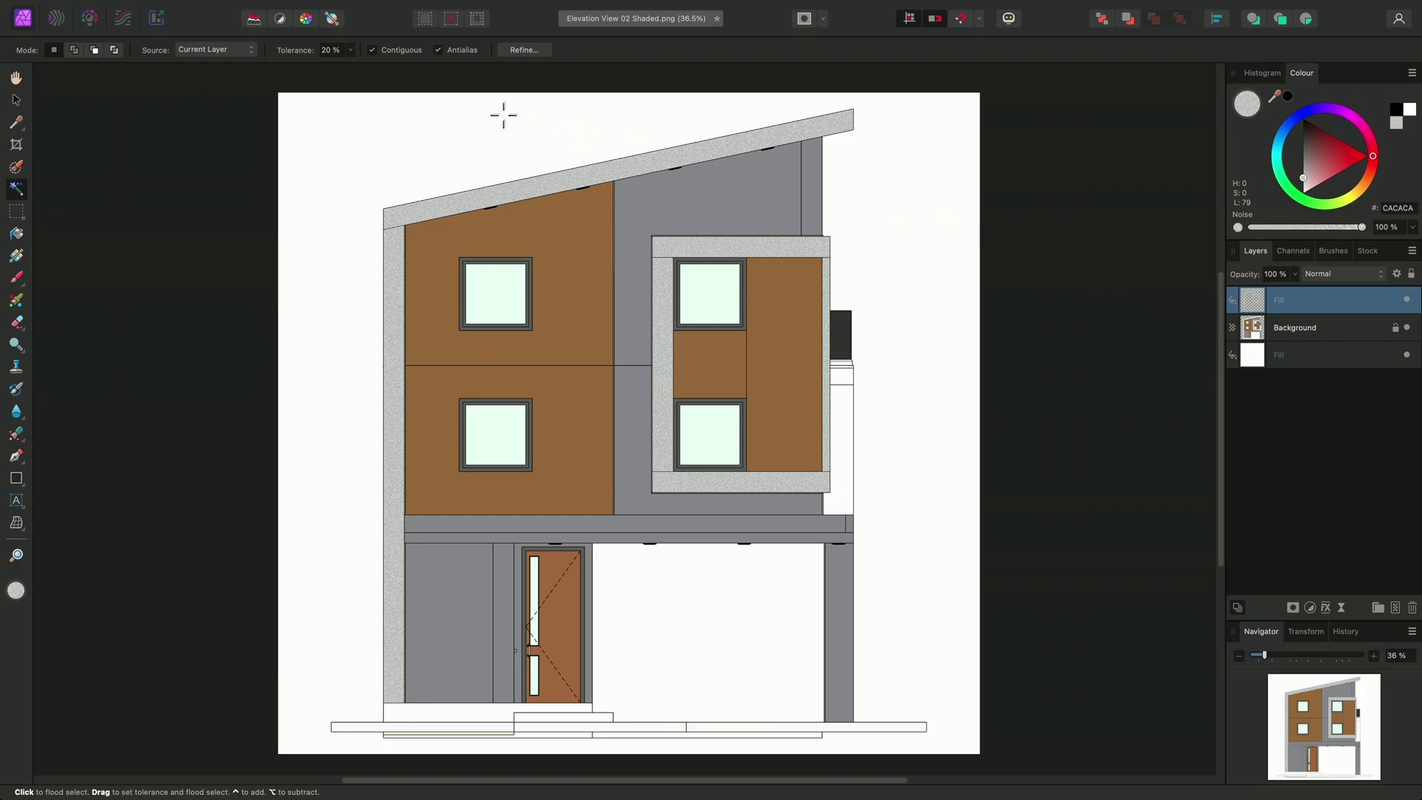
{"action": "left_click", "coordinate": [235, 53]}
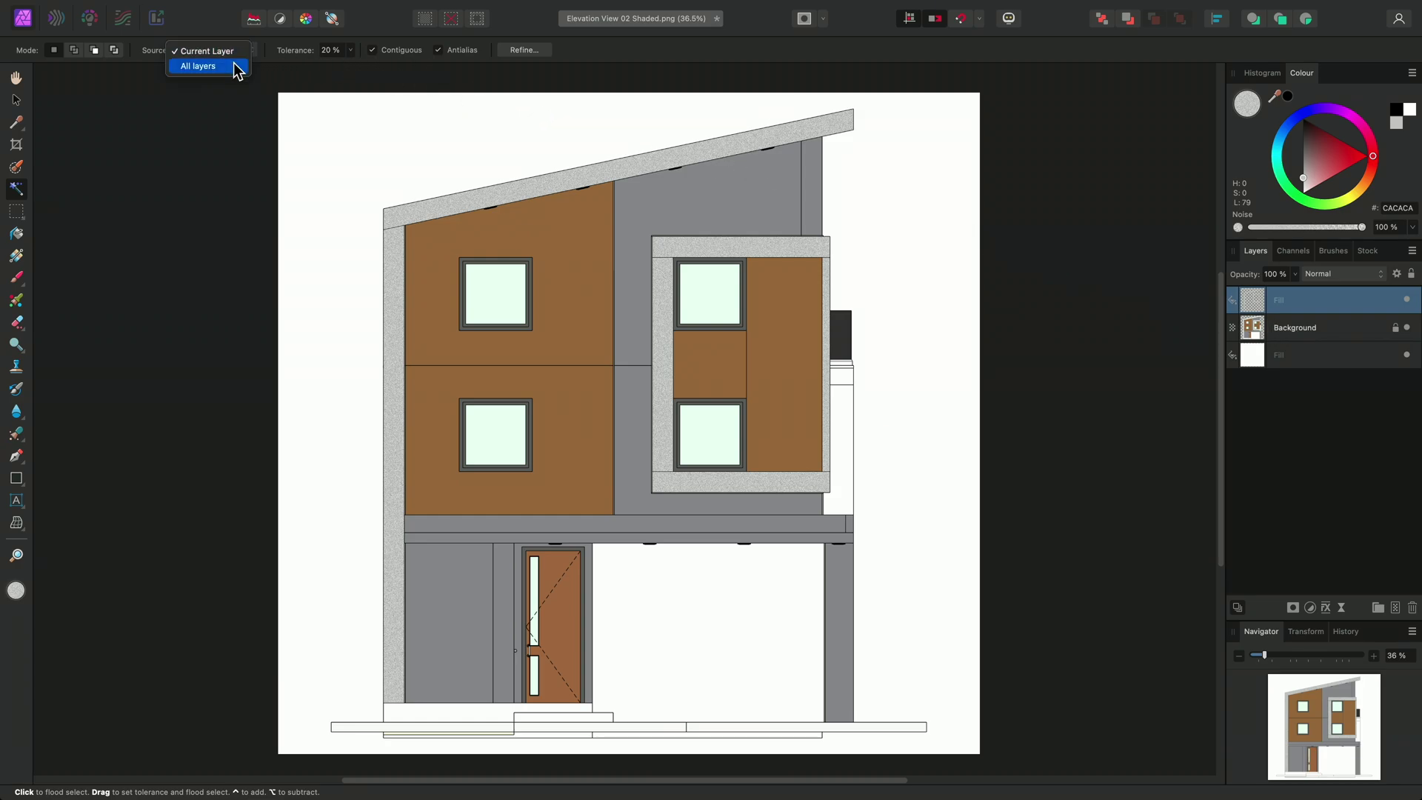
{"action": "left_click", "coordinate": [234, 68]}
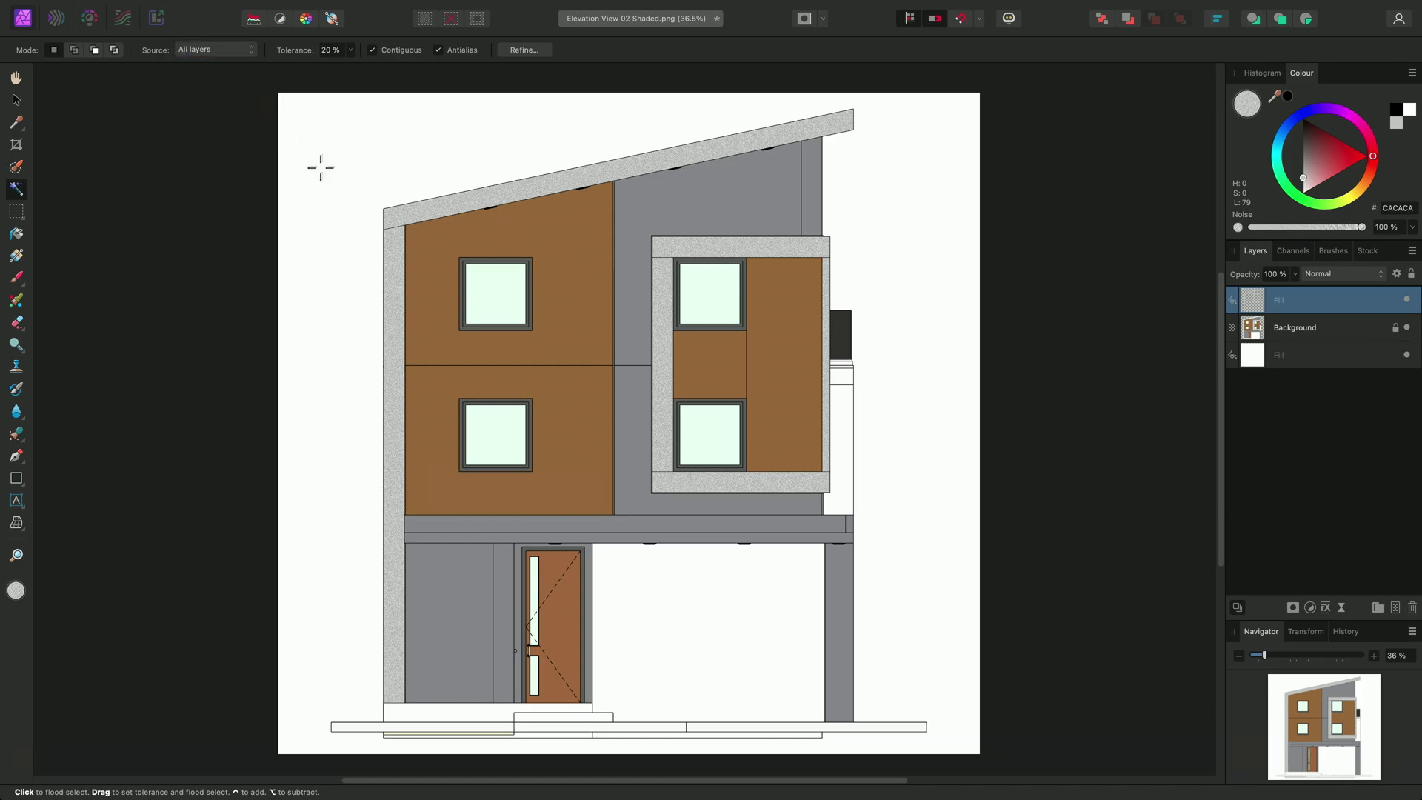
{"action": "left_click", "coordinate": [74, 52]}
Select the white base strips and steps below the door and along the right
{"action": "scroll", "coordinate": [493, 433], "scroll_direction": "up", "scroll_amount": 6}
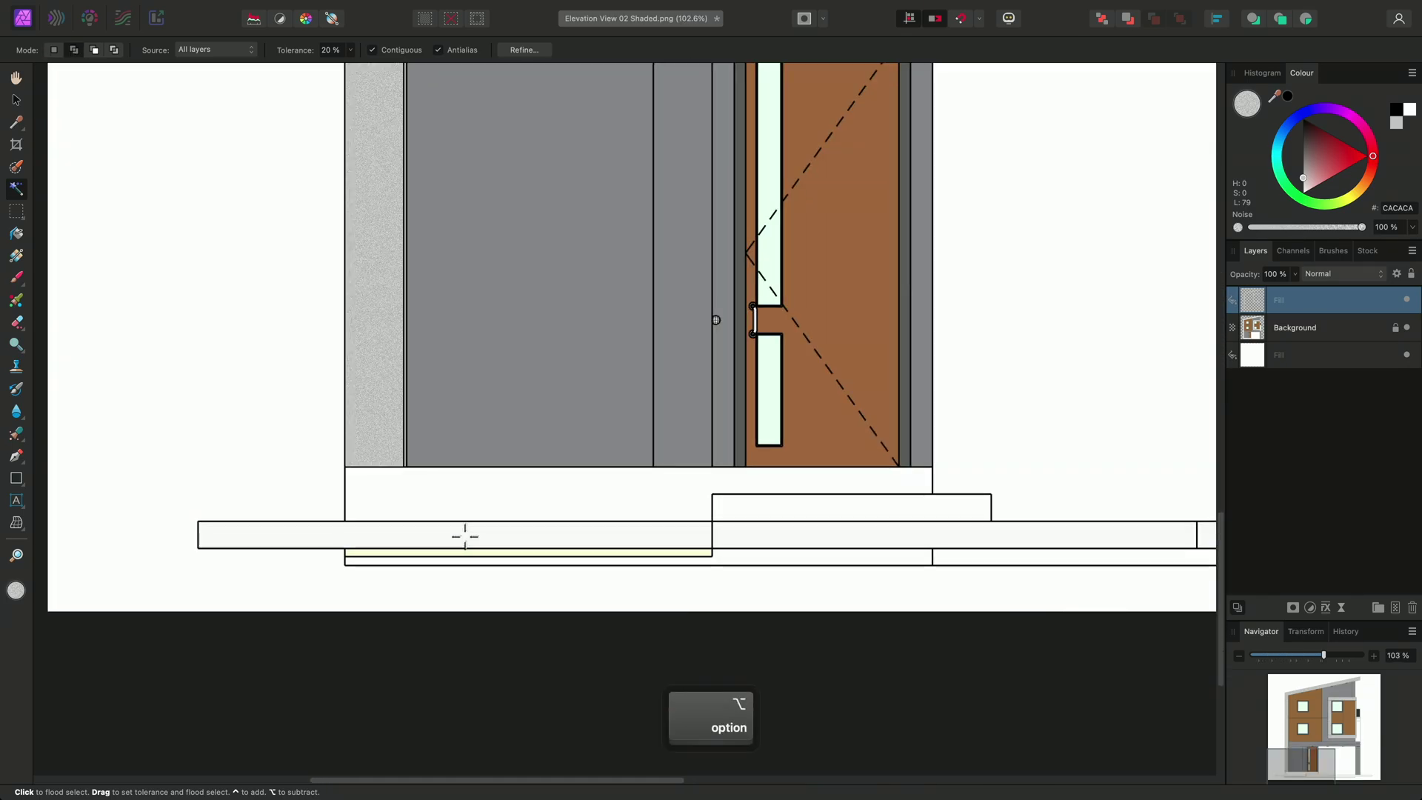
{"action": "left_click", "coordinate": [560, 513]}
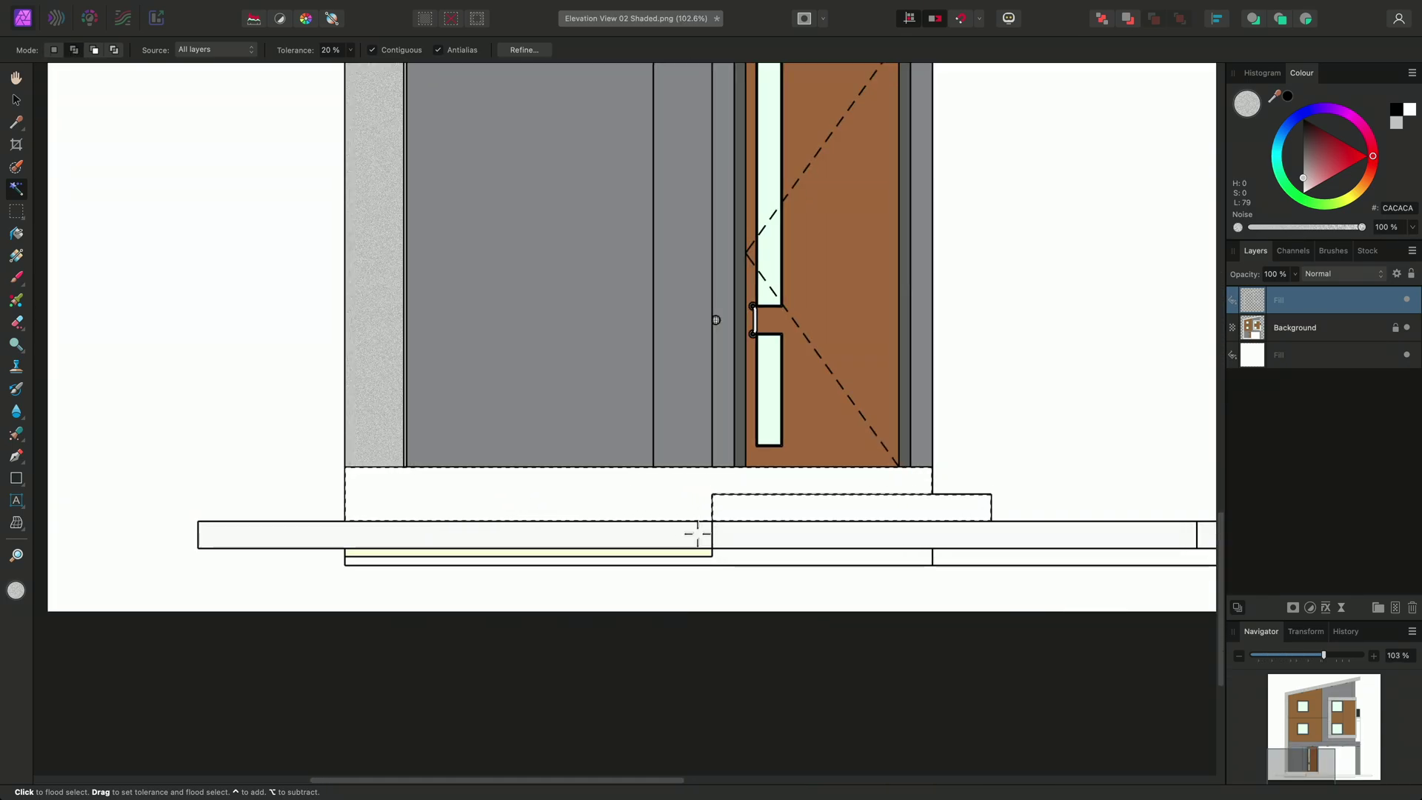
{"action": "left_click", "coordinate": [756, 558]}
{"action": "left_click", "coordinate": [790, 536]}
{"action": "scroll", "coordinate": [869, 514], "scroll_direction": "right", "scroll_amount": 10}
{"action": "left_click", "coordinate": [430, 511]}
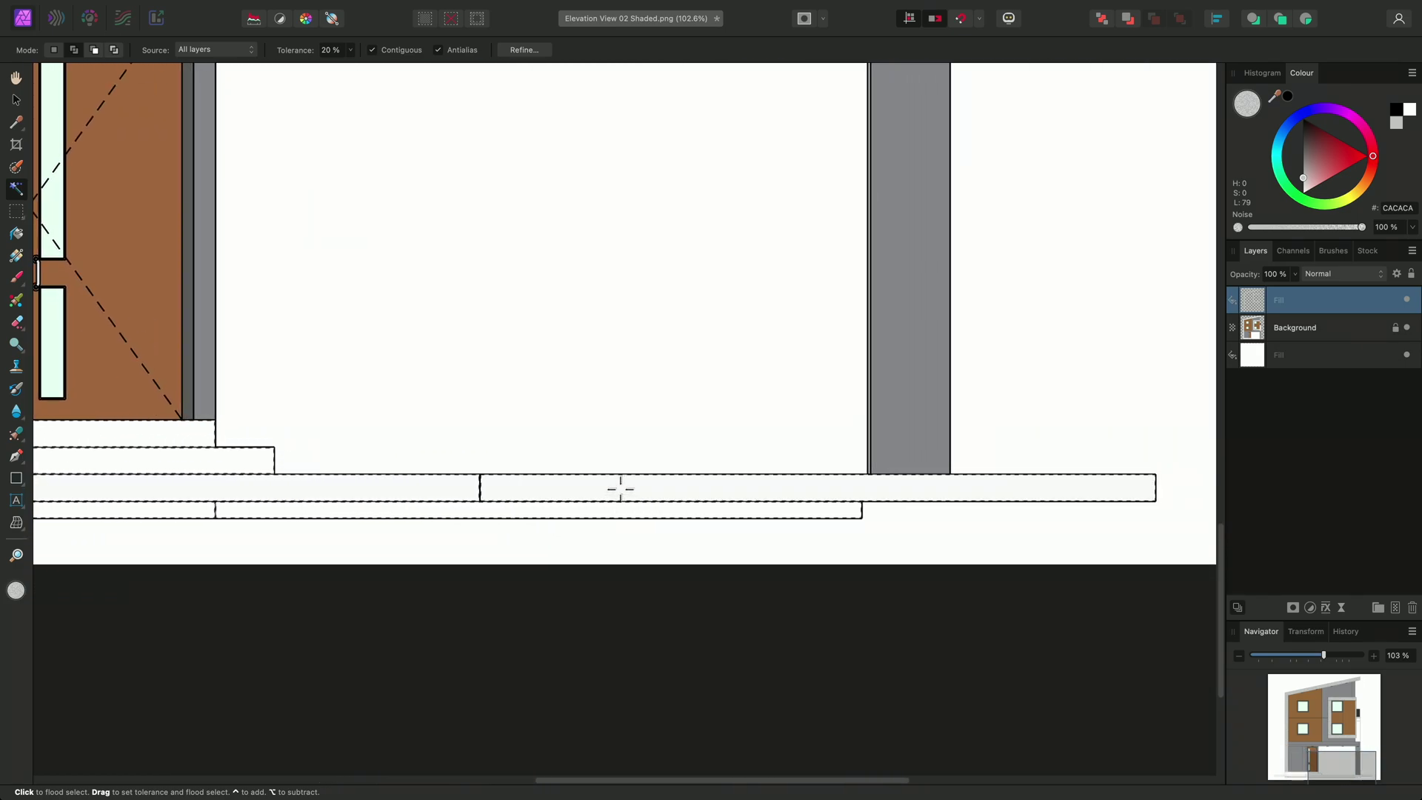
{"action": "left_click", "coordinate": [619, 488]}
Fill the selected base strips with grey through the Edit menu's fill options
{"action": "mouse_move", "coordinate": [279, 4]}
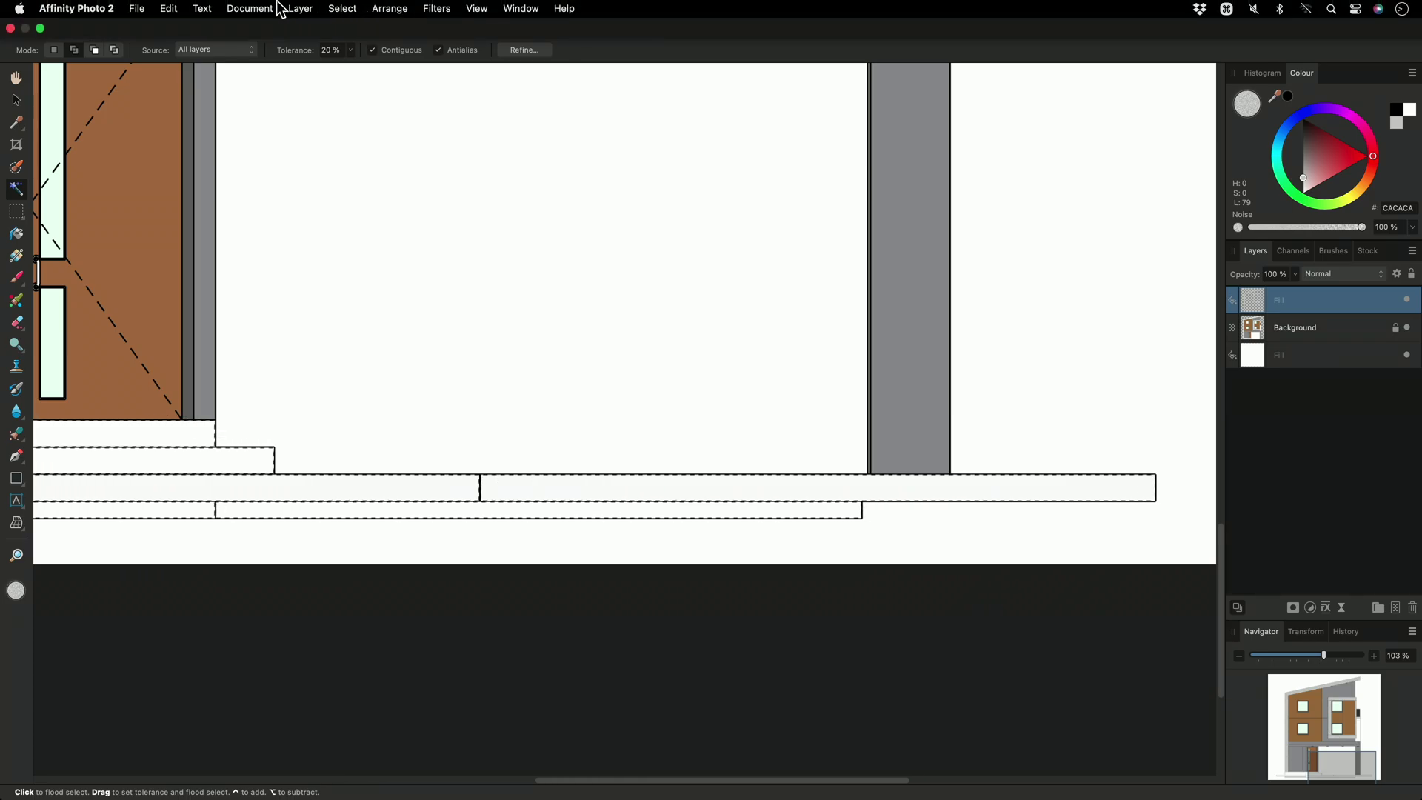
{"action": "left_click", "coordinate": [168, 8]}
{"action": "left_click", "coordinate": [238, 210]}
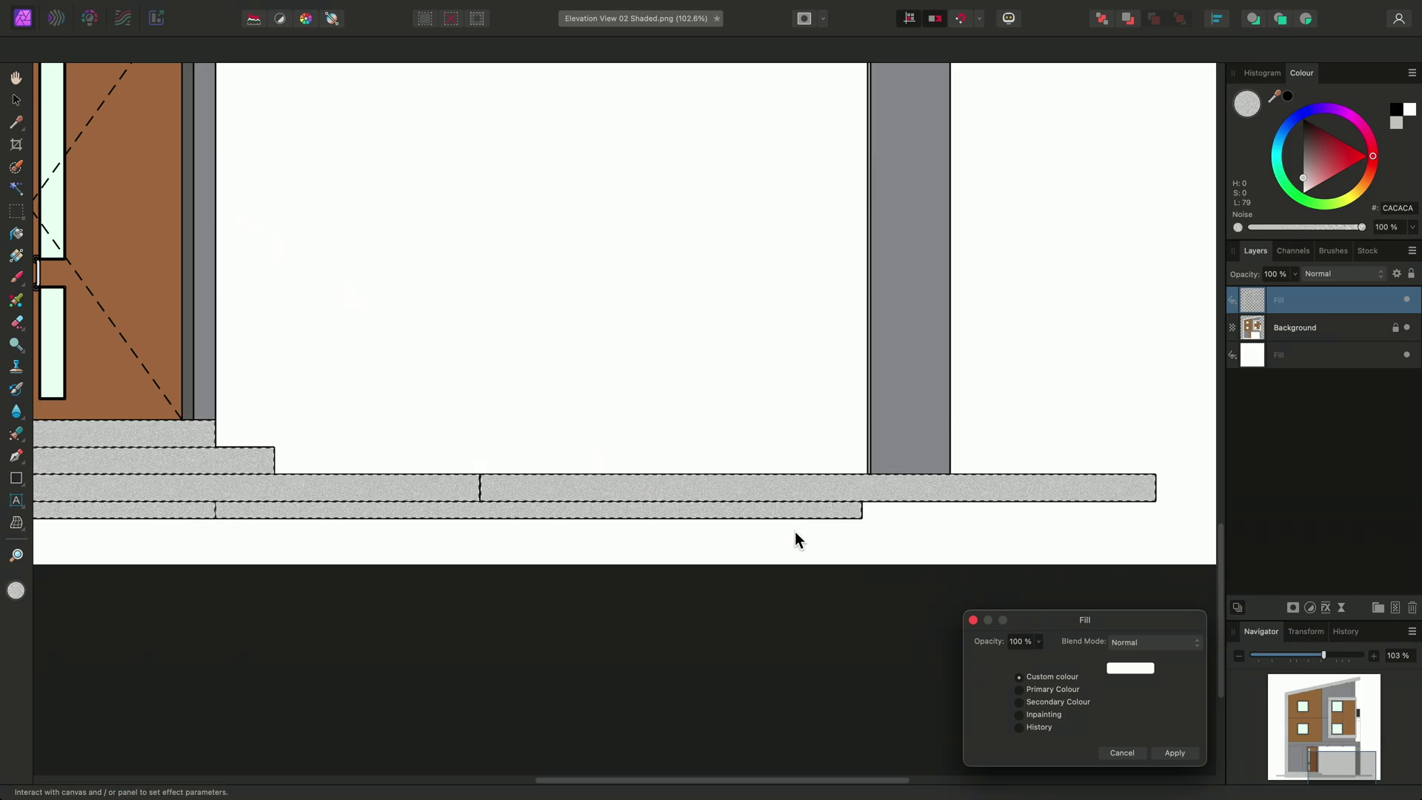
{"action": "left_click", "coordinate": [1120, 667]}
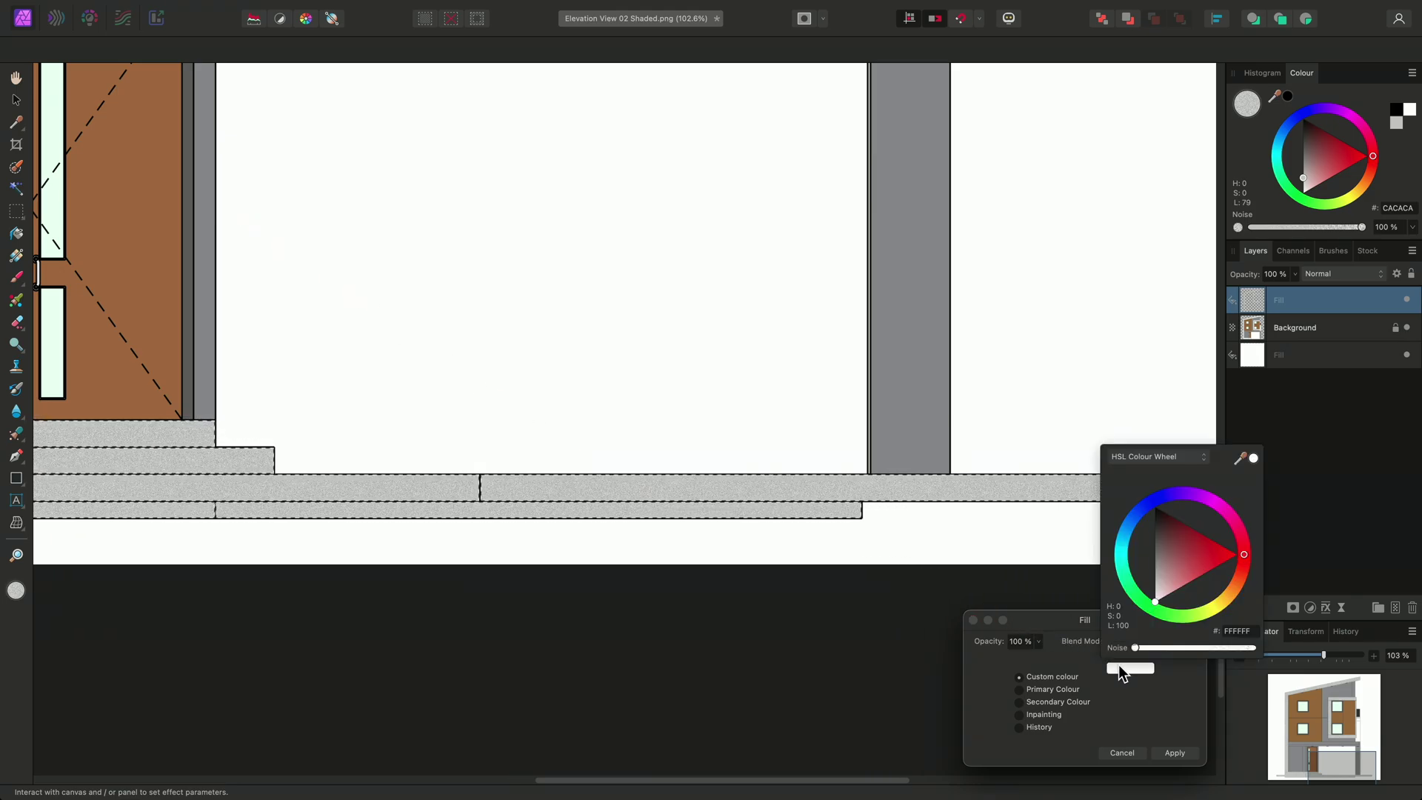
{"action": "left_click", "coordinate": [1175, 753]}
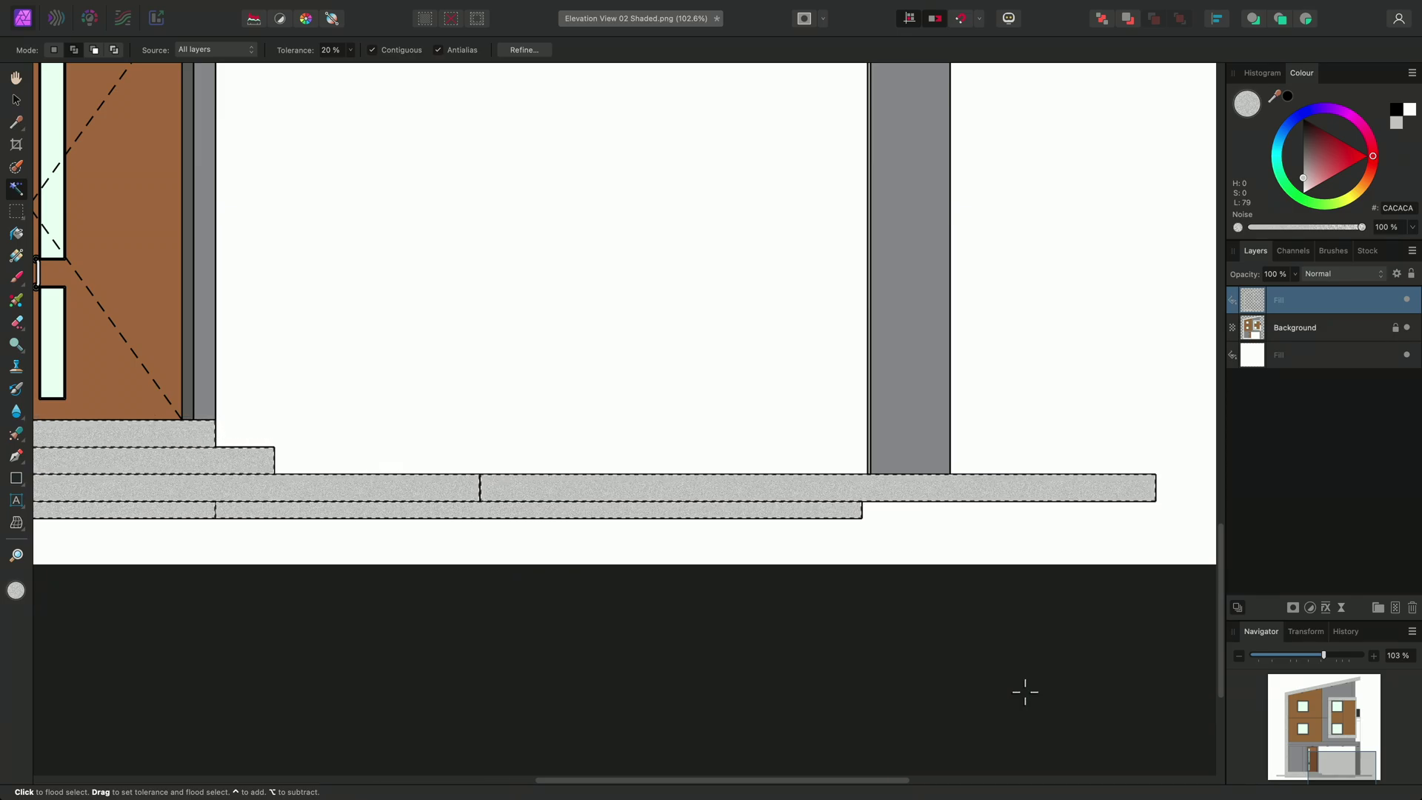
Refill the base strips with white, then with the light grey colour, and deselect
{"action": "mouse_move", "coordinate": [400, 9]}
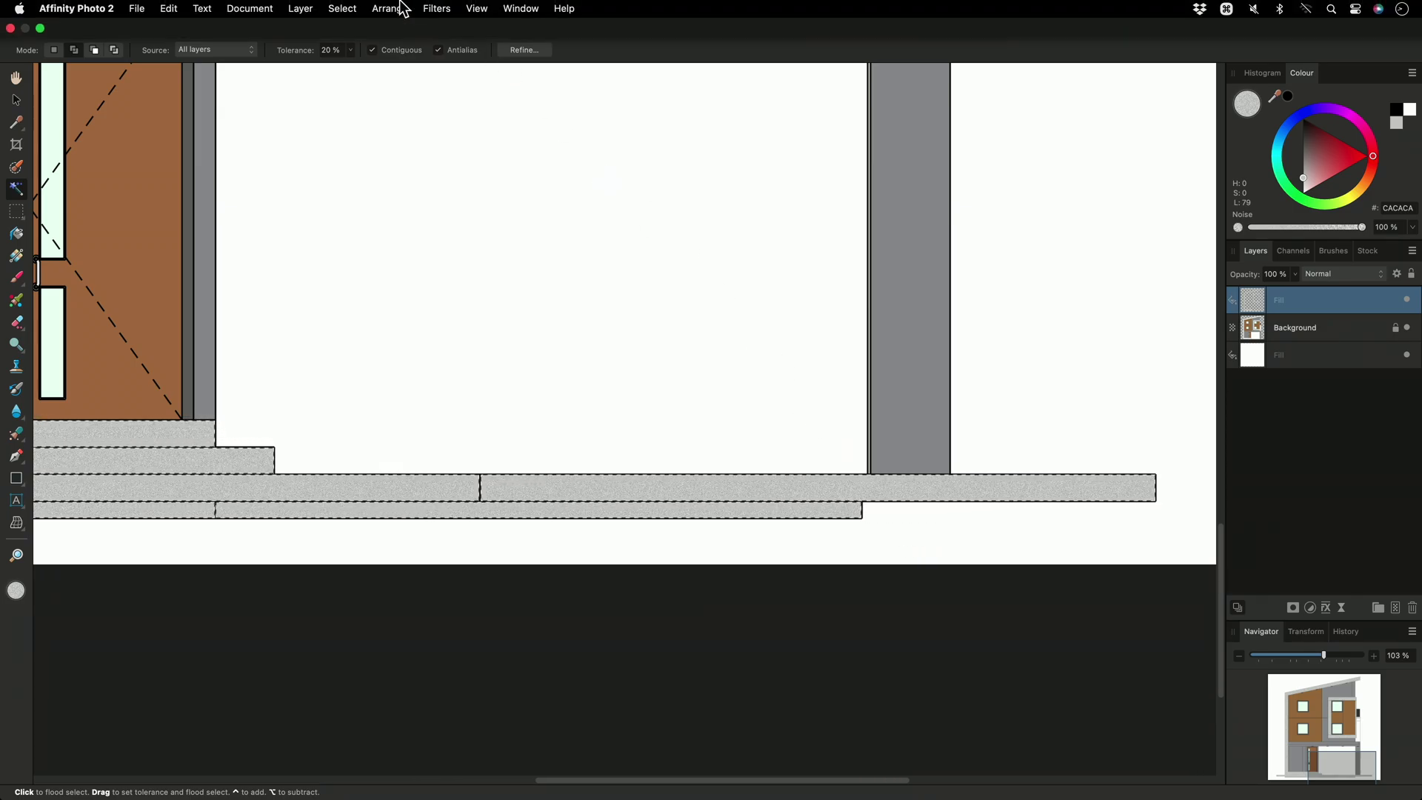
{"action": "left_click", "coordinate": [169, 8]}
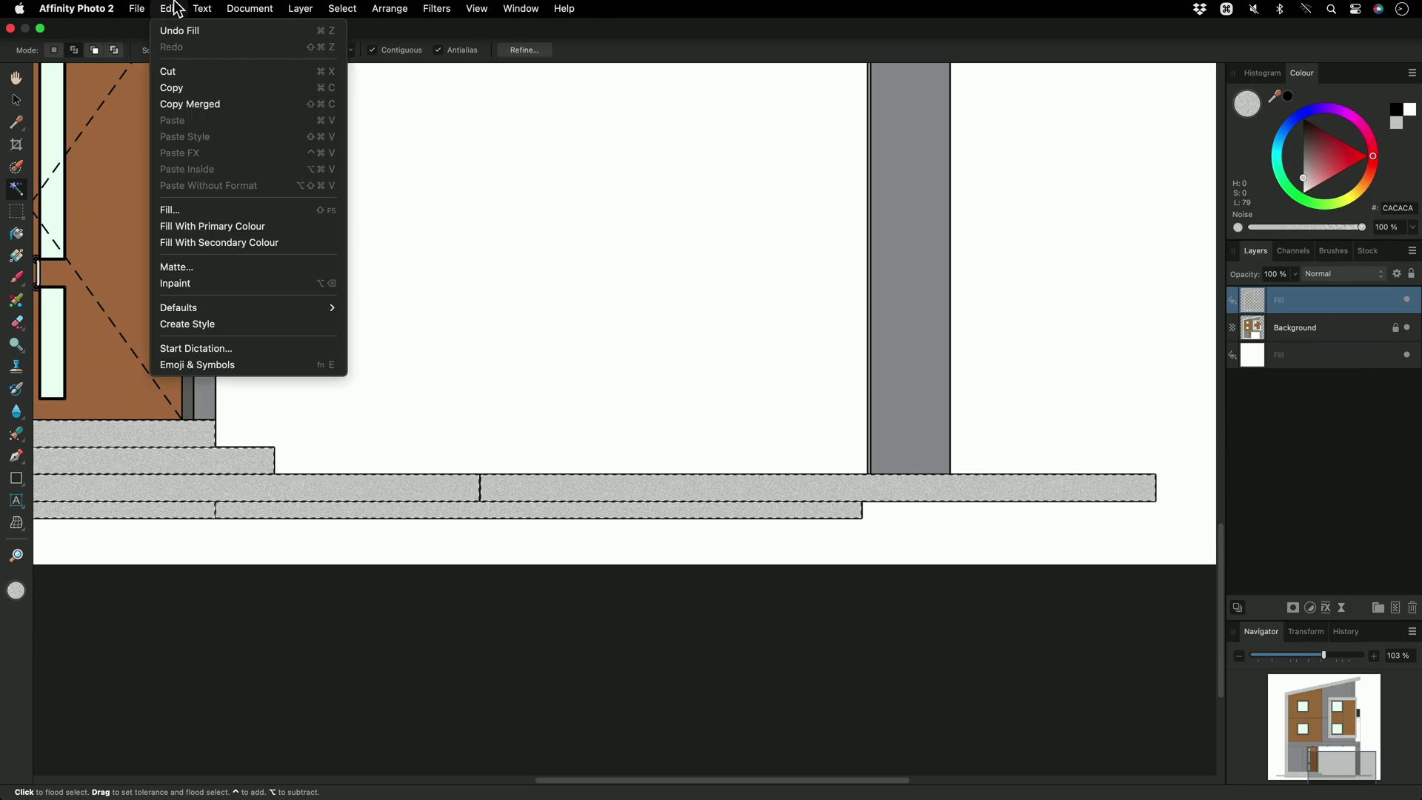
{"action": "left_click", "coordinate": [301, 244]}
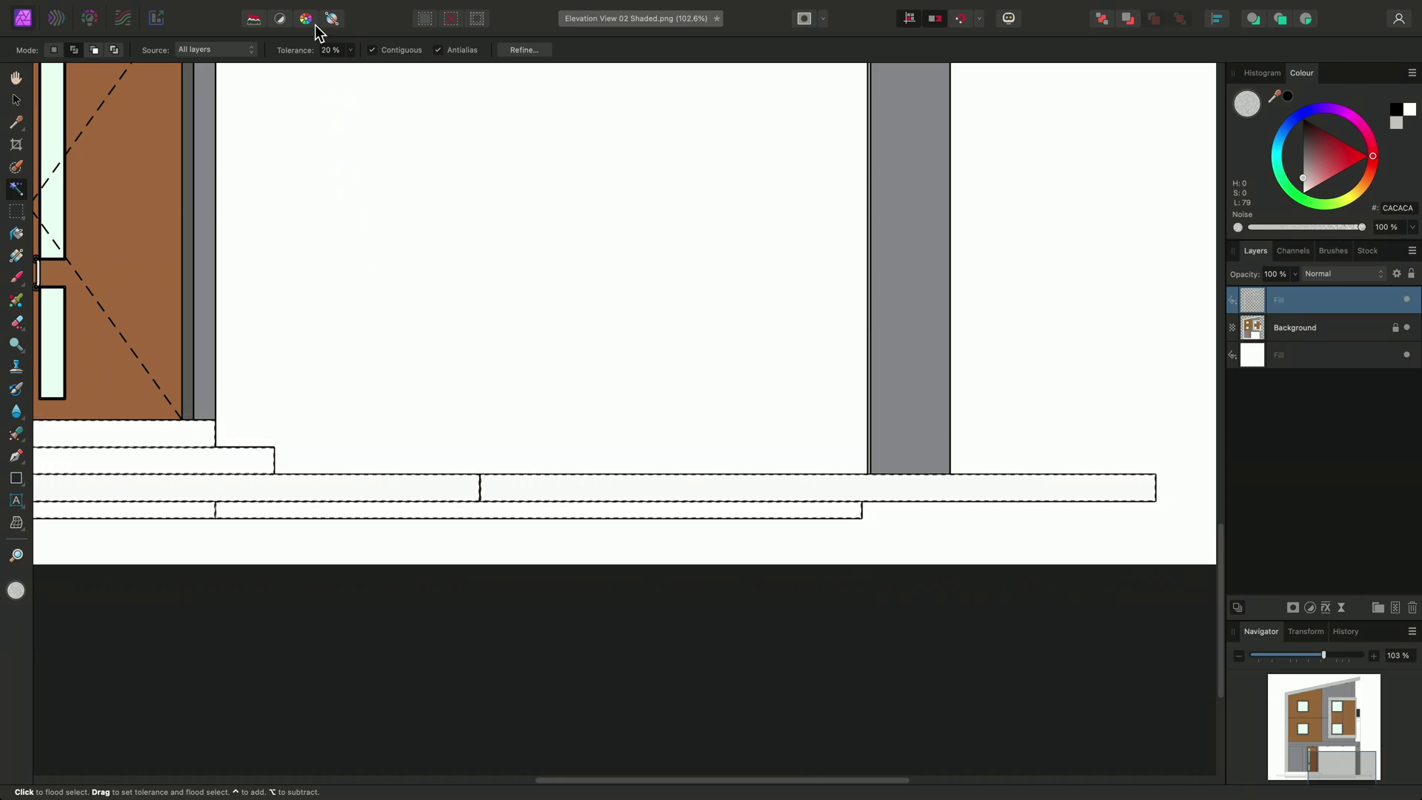
{"action": "left_click", "coordinate": [168, 9]}
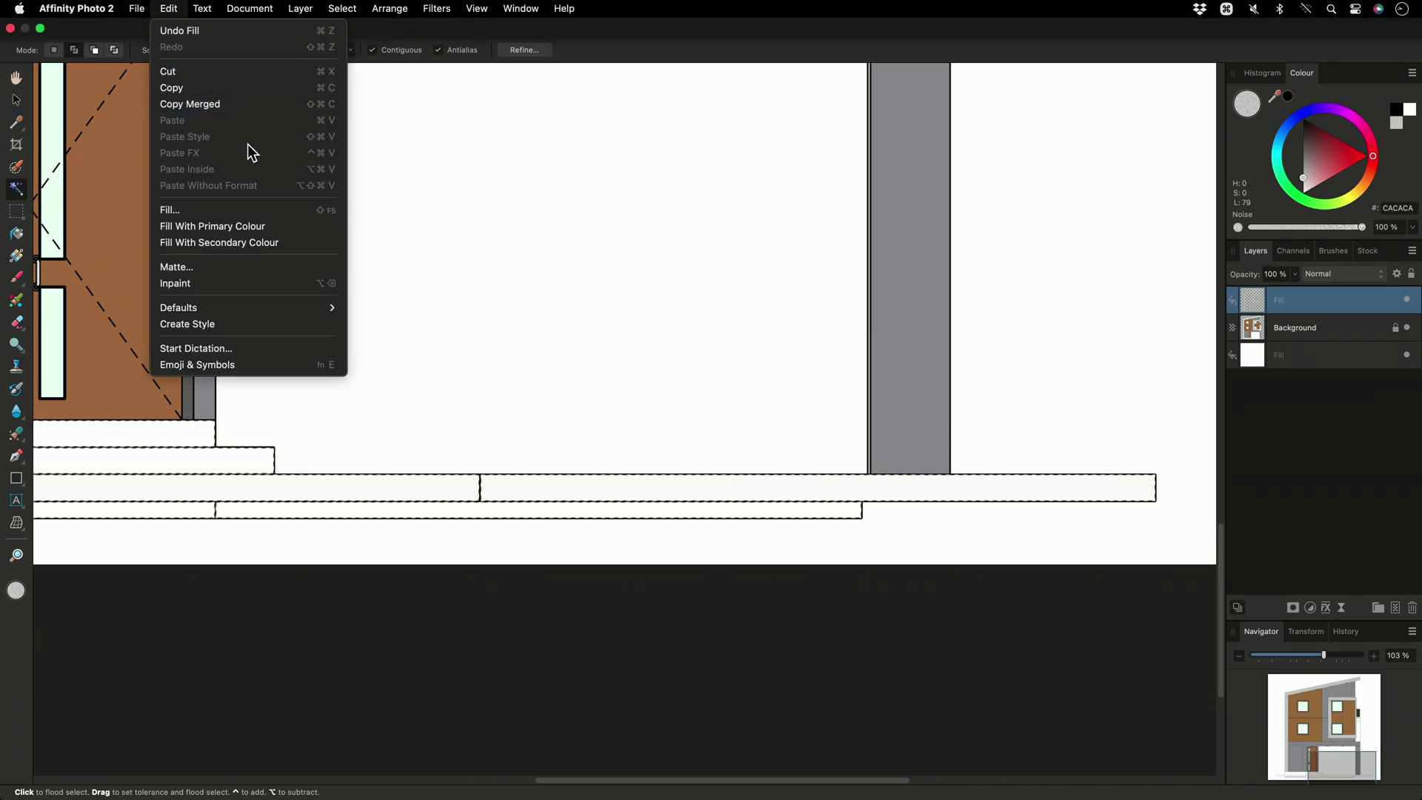
{"action": "left_click", "coordinate": [282, 227]}
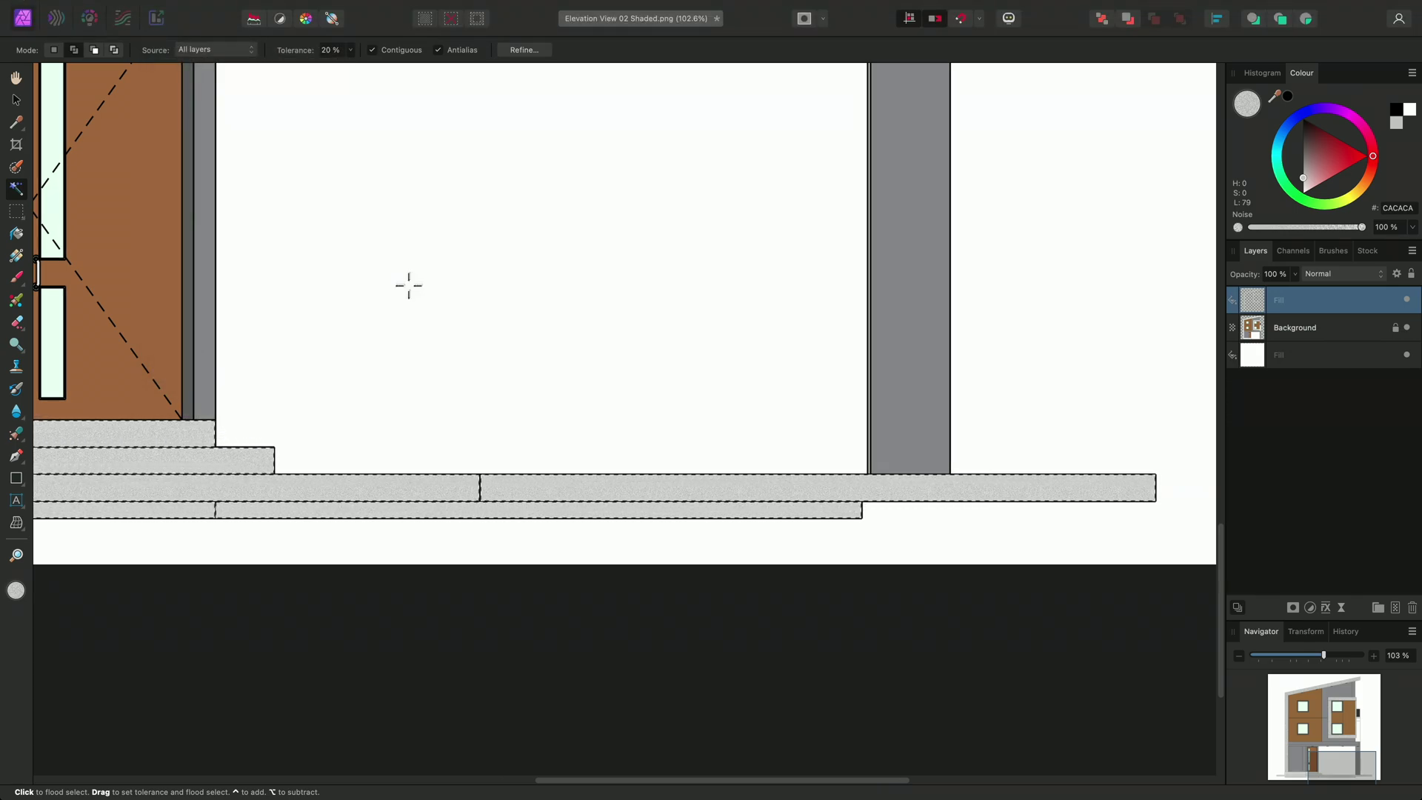
{"action": "key", "text": "super+d"}
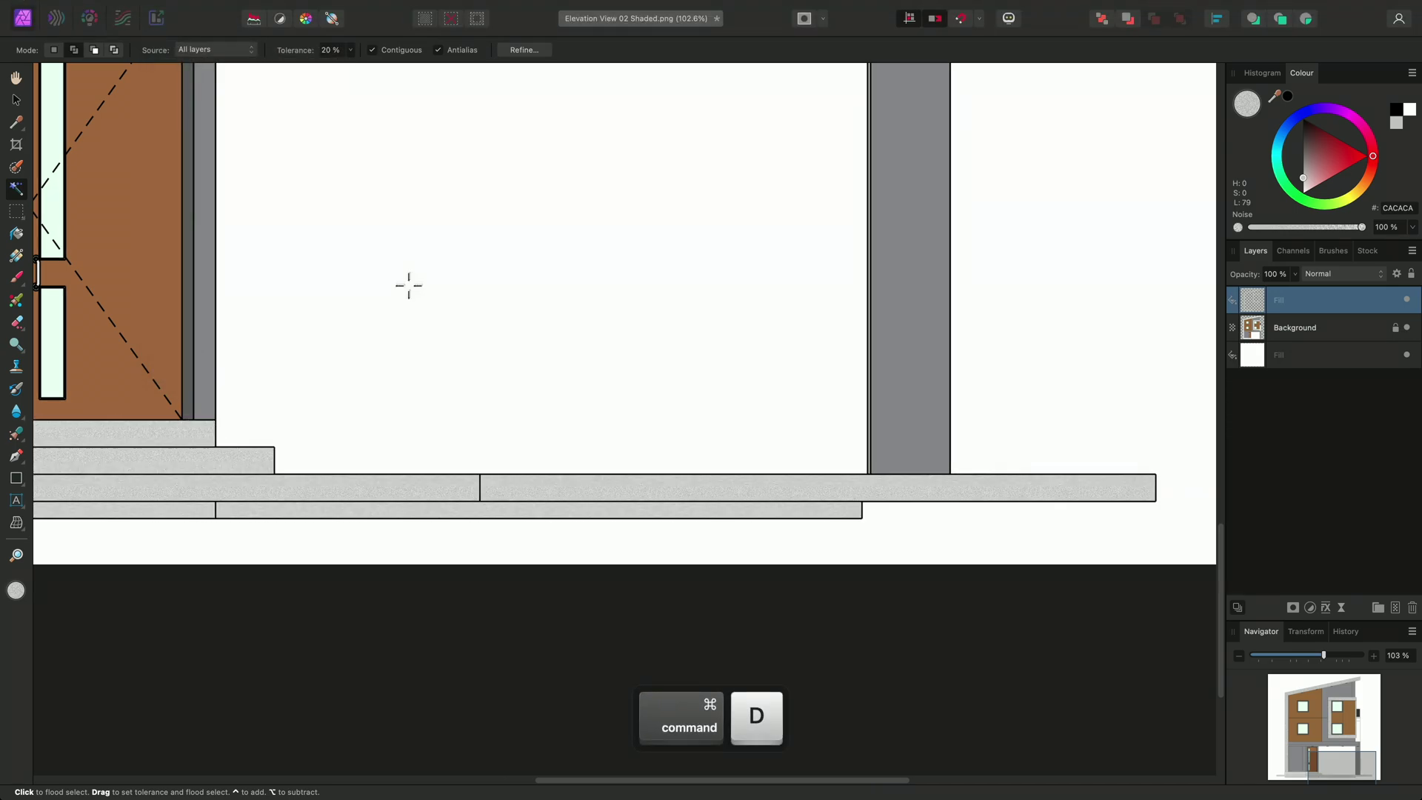
Fit the view and add the four brown cladding panels to the selection
{"action": "key", "text": "super+0"}
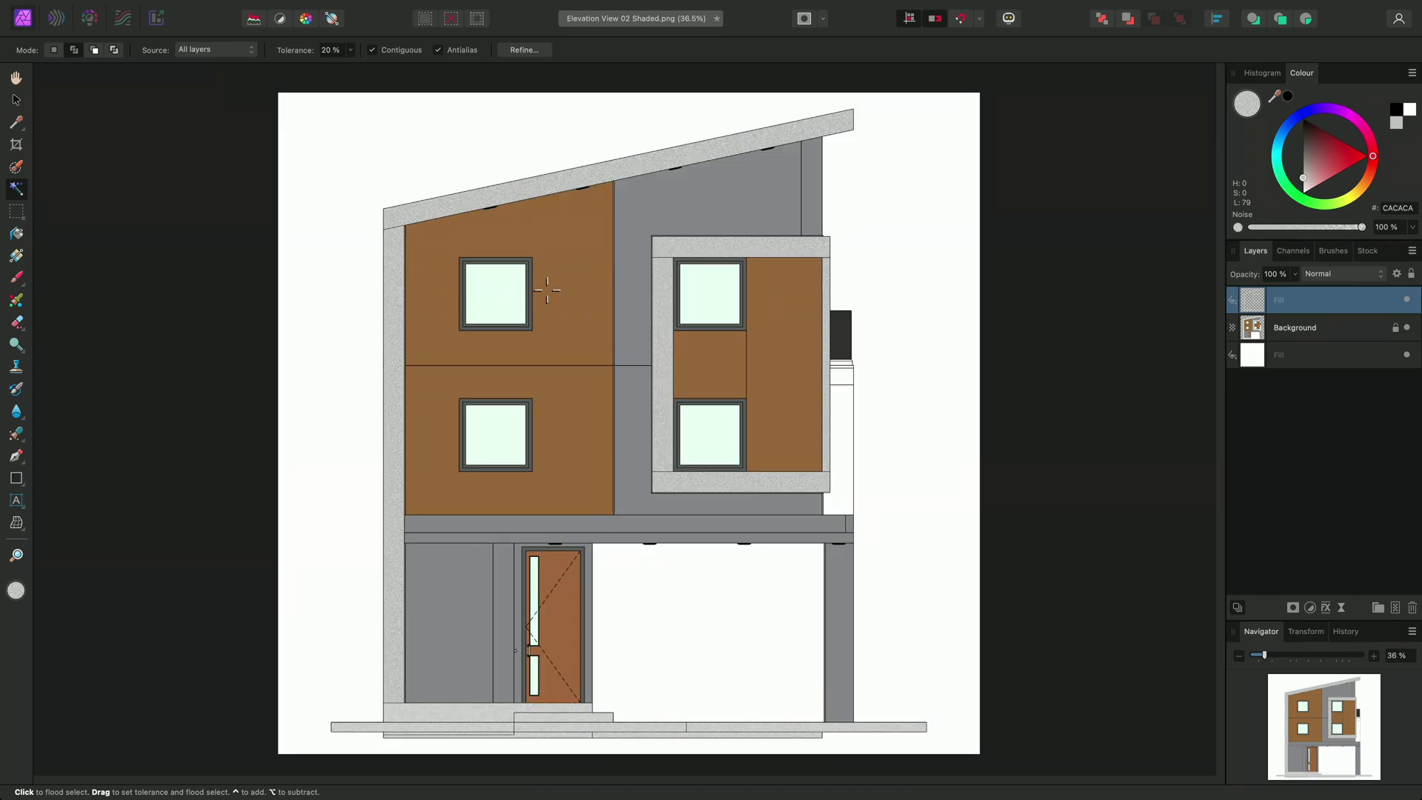
{"action": "left_click", "coordinate": [563, 392], "text": "shift"}
{"action": "left_click", "coordinate": [709, 363], "text": "shift"}
{"action": "left_click", "coordinate": [784, 335], "text": "shift"}
Drag Wood 01.jpg from Finder onto the Affinity Photo canvas
{"action": "key", "text": "super+Tab"}
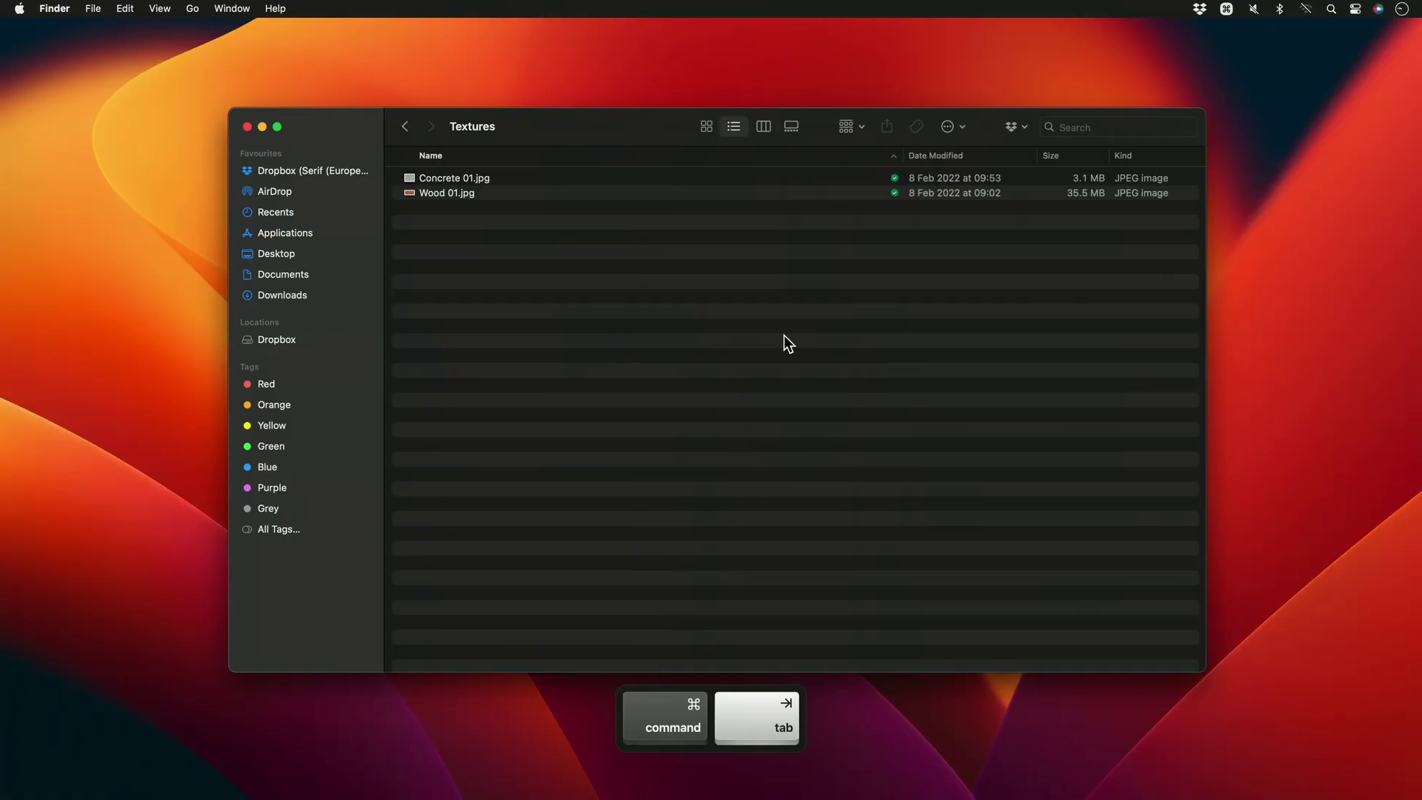
{"action": "left_click", "coordinate": [497, 193]}
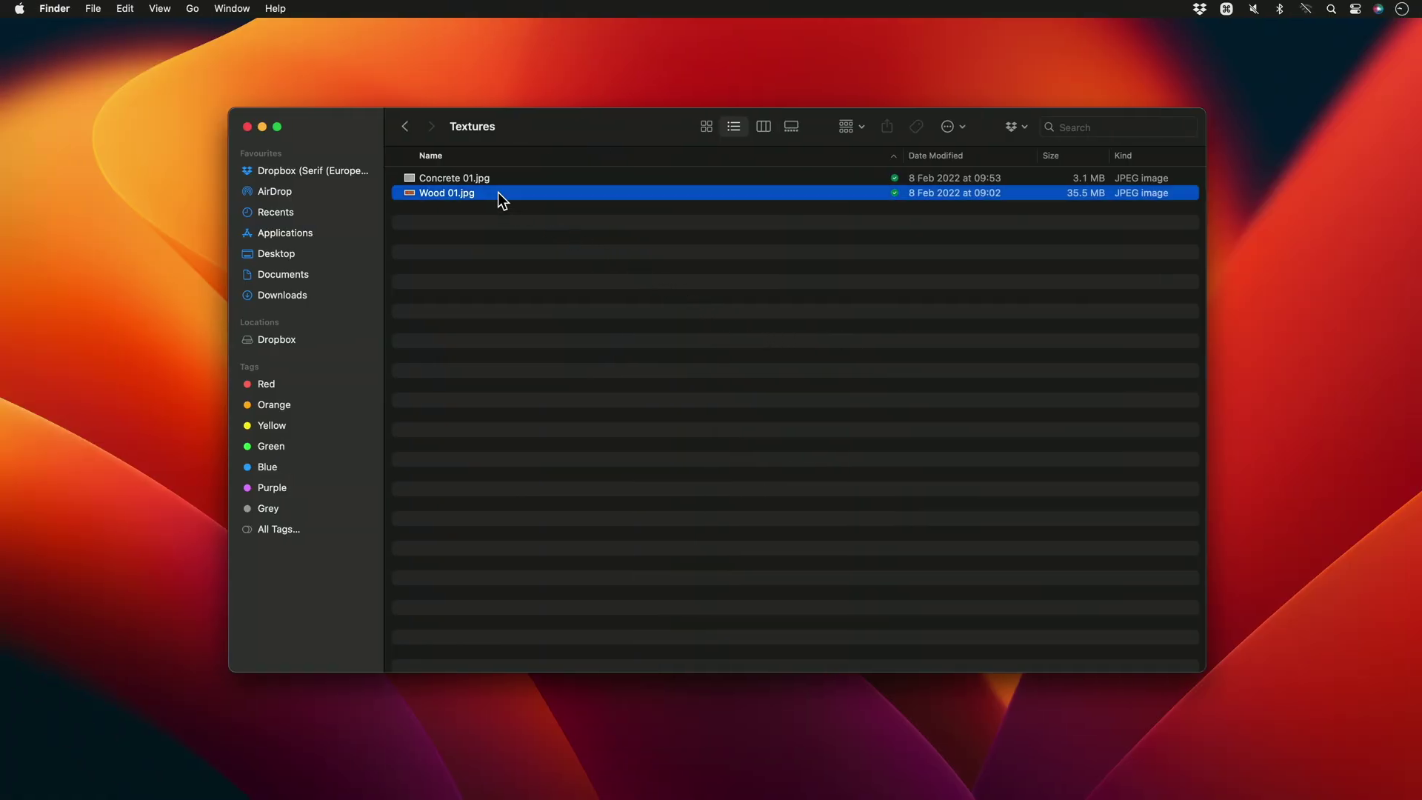
{"action": "key", "text": "super+Tab"}
{"action": "left_click_drag", "start_coordinate": [554, 221], "coordinate": [573, 355]}
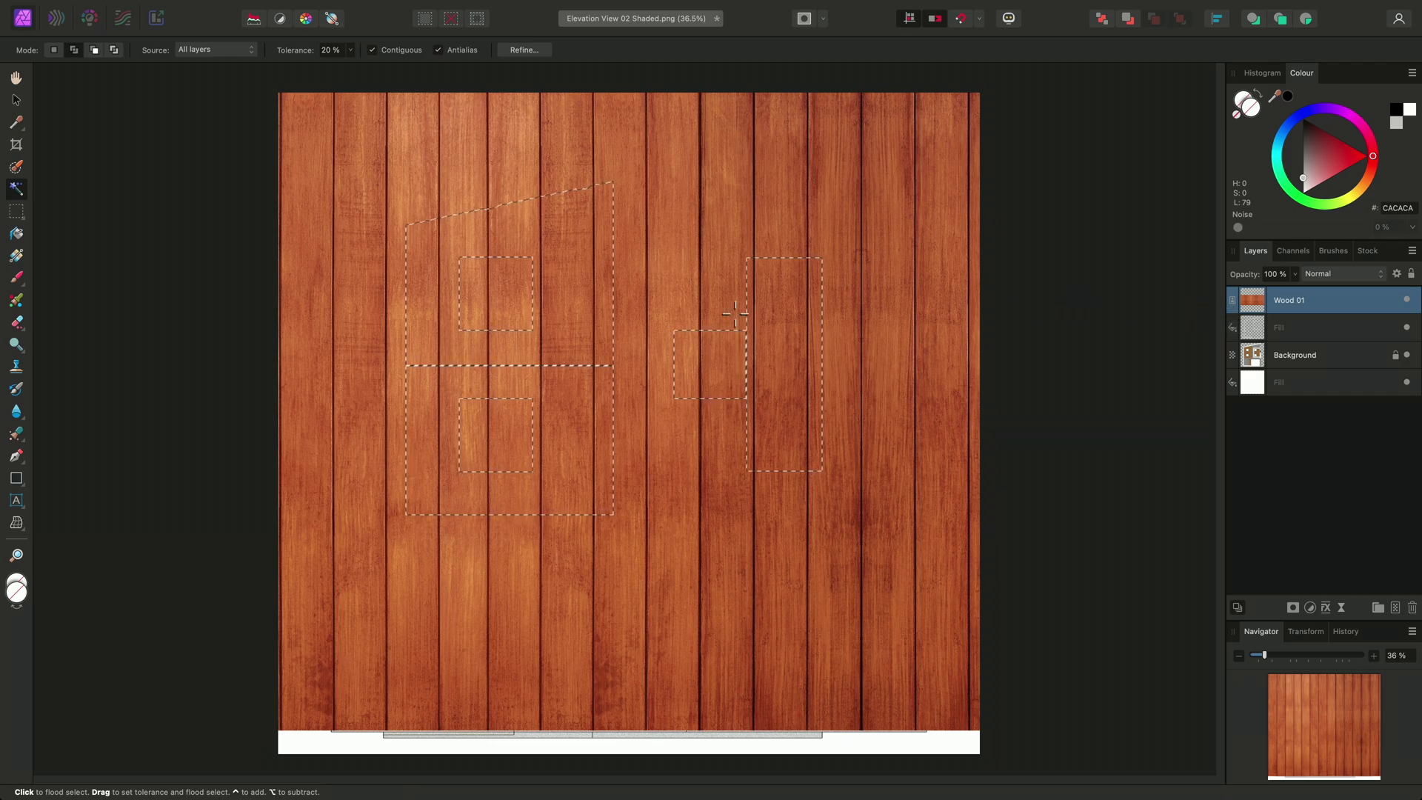
With the Move Tool, shrink the Wood 01 texture around its centre
{"action": "key", "text": "v"}
{"action": "key", "text": "alt"}
{"action": "scroll", "coordinate": [712, 378], "scroll_direction": "down", "scroll_amount": 5}
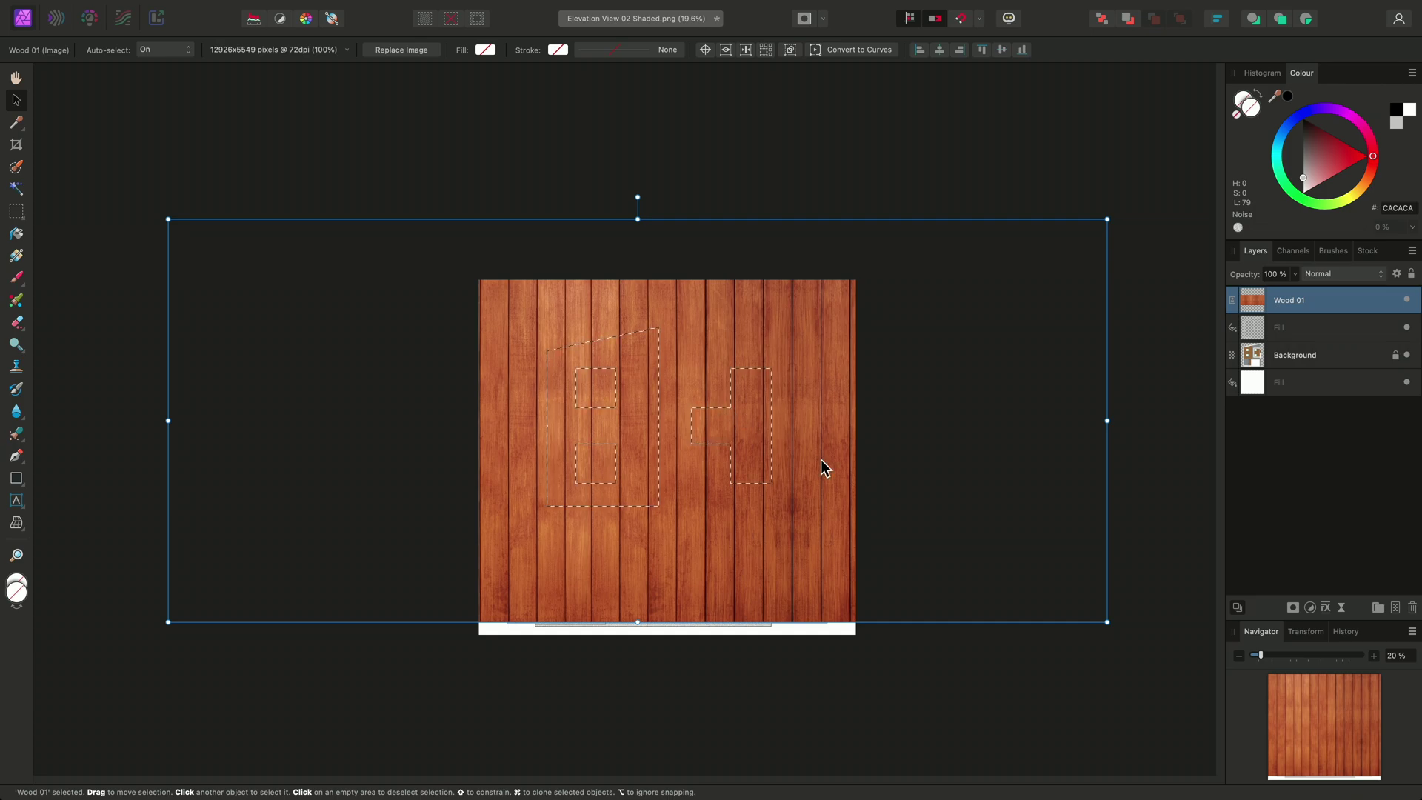
{"action": "left_click_drag", "start_coordinate": [1107, 623], "coordinate": [848, 543]}
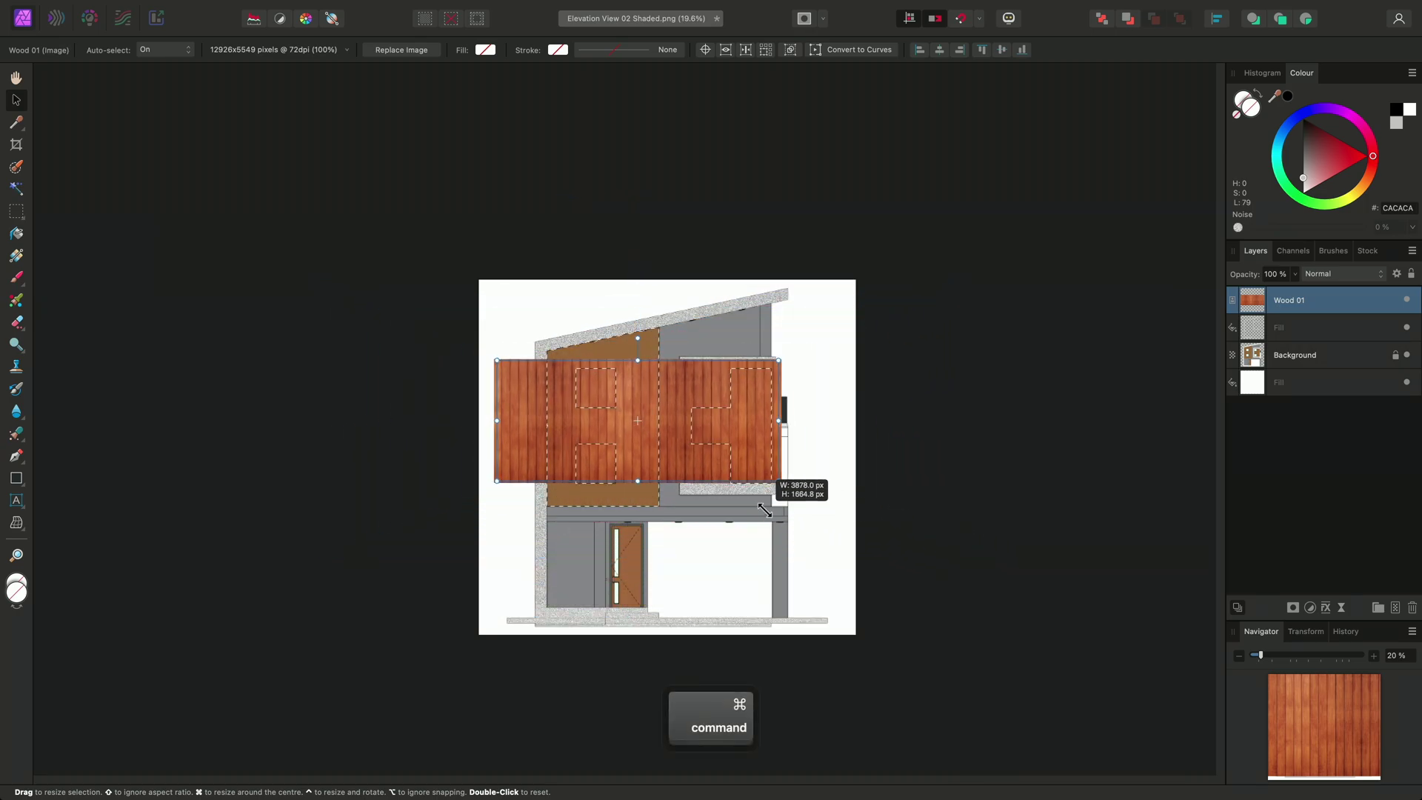
{"action": "left_click_drag", "start_coordinate": [762, 510], "coordinate": [705, 479]}
{"action": "scroll", "coordinate": [638, 447], "scroll_direction": "up", "scroll_amount": 5}
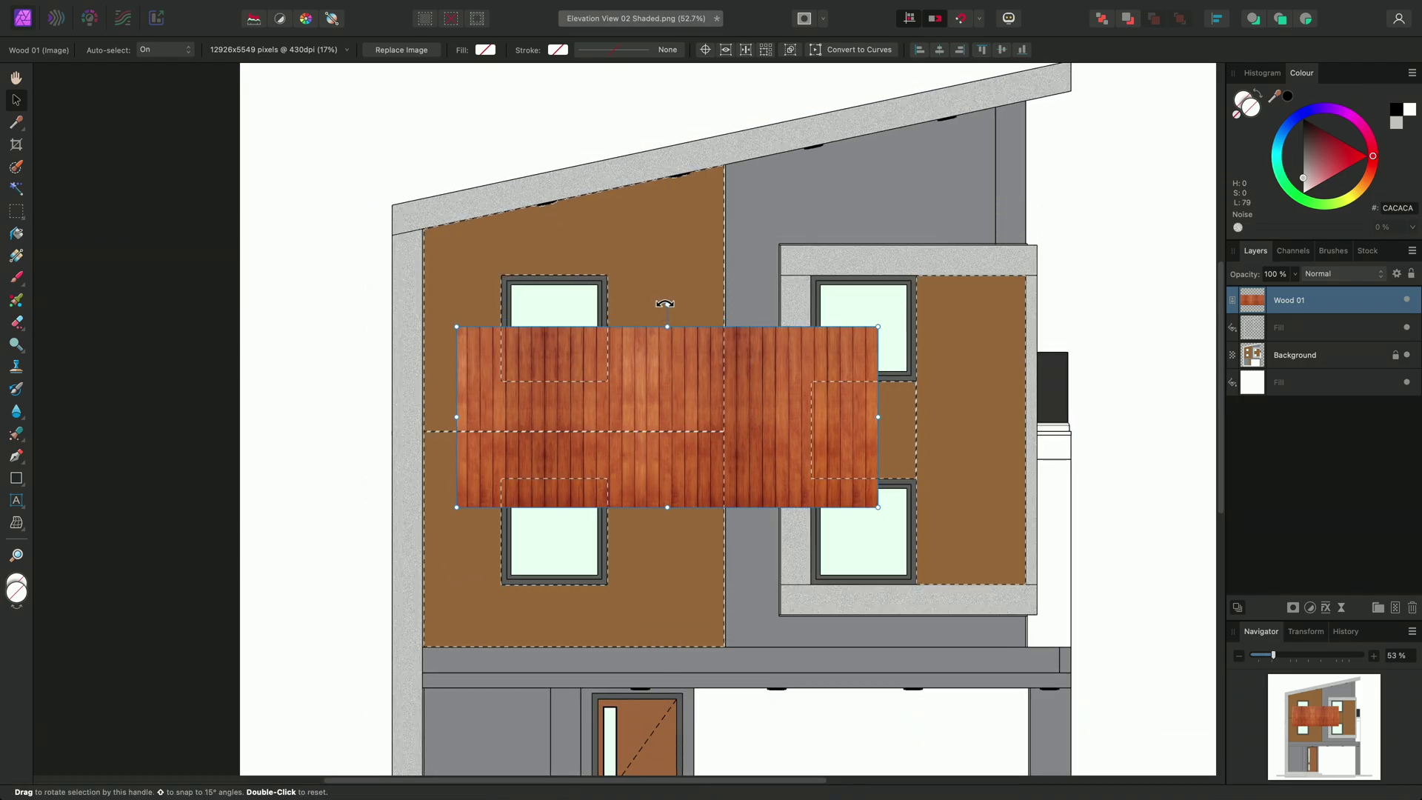
Rotate the wood so planks run horizontally and size it over the left brown panels
{"action": "left_click_drag", "start_coordinate": [668, 304], "coordinate": [726, 362]}
{"action": "left_click_drag", "start_coordinate": [571, 566], "coordinate": [452, 756]}
{"action": "scroll", "coordinate": [555, 607], "scroll_direction": "down", "scroll_amount": 2}
{"action": "scroll", "coordinate": [557, 585], "scroll_direction": "down", "scroll_amount": 2}
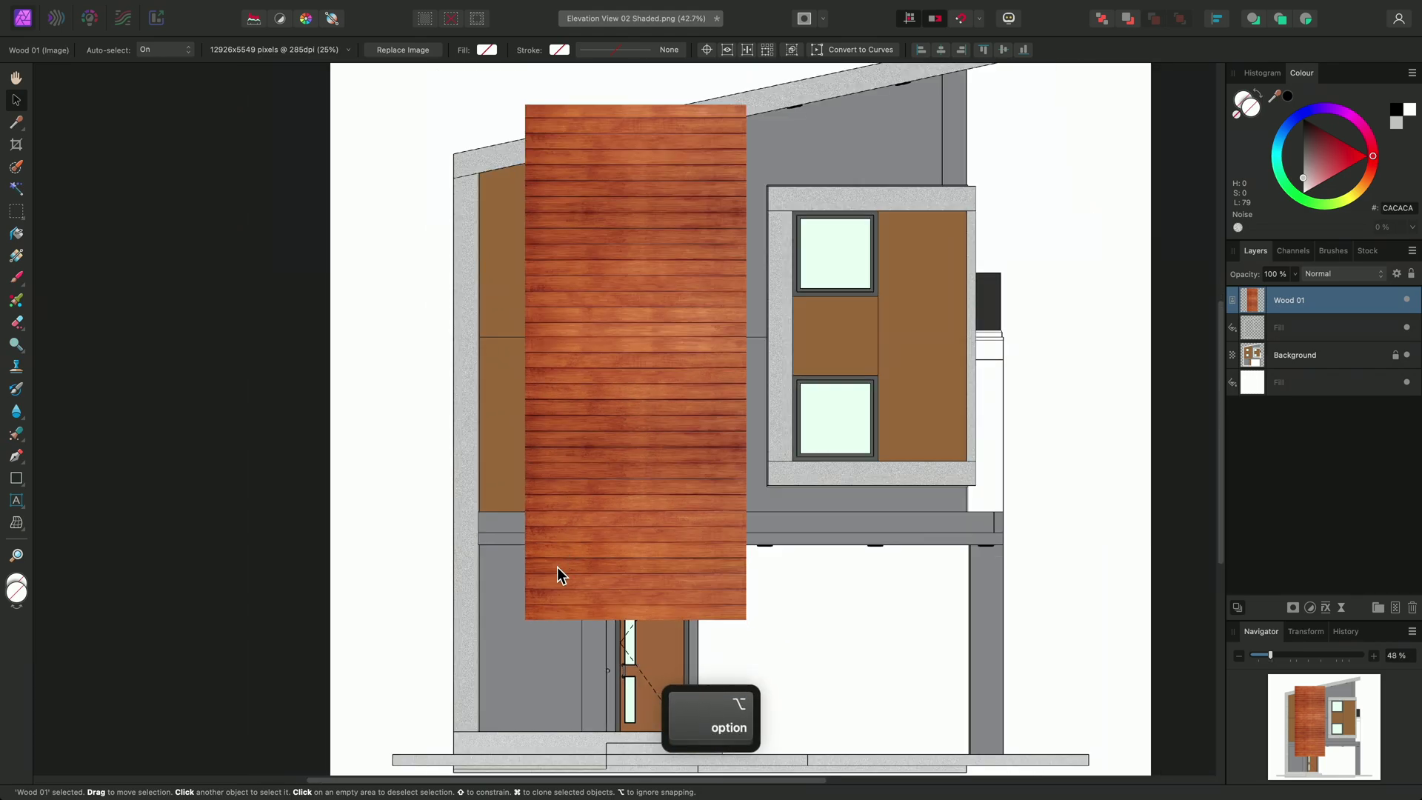
{"action": "left_click_drag", "start_coordinate": [524, 619], "coordinate": [443, 721]}
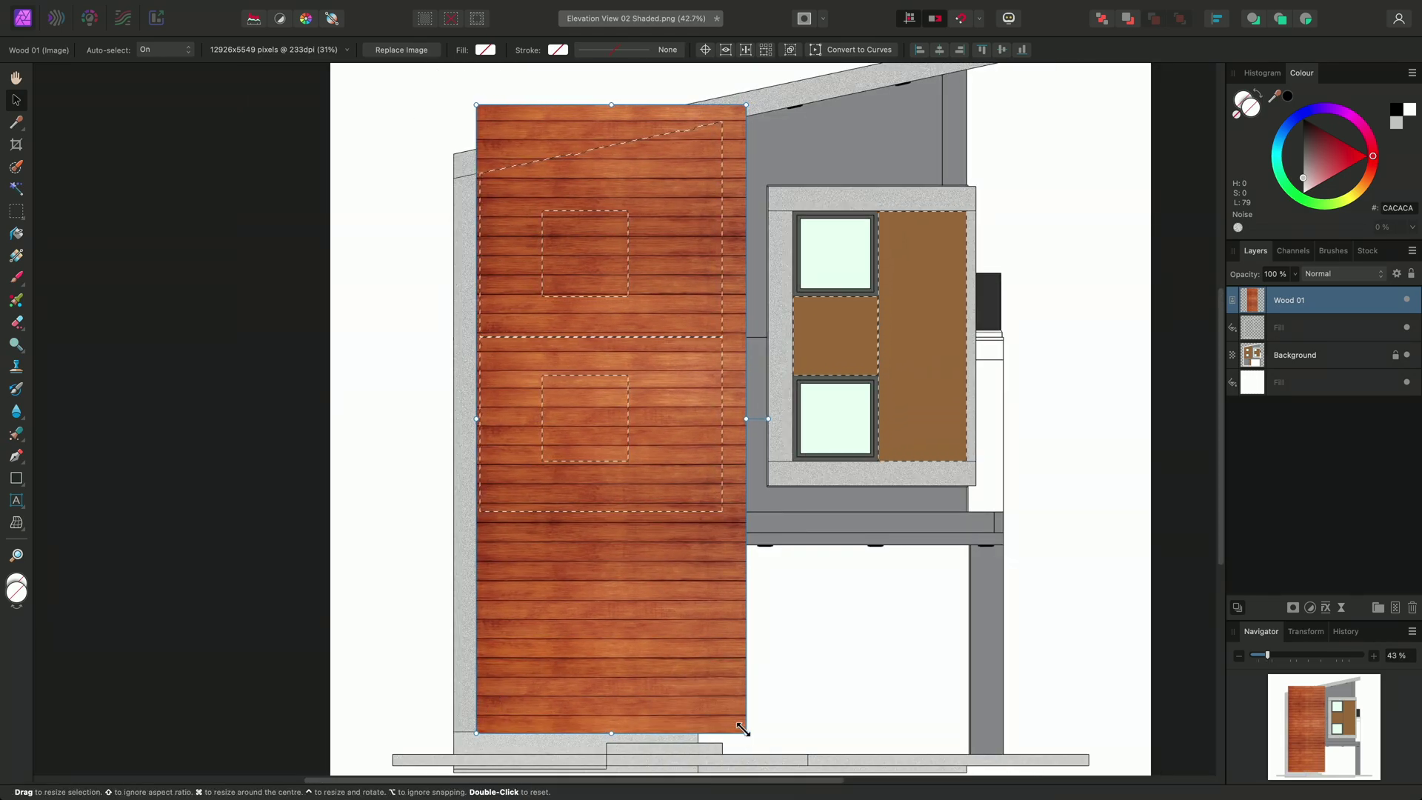
{"action": "left_click_drag", "start_coordinate": [743, 731], "coordinate": [729, 692]}
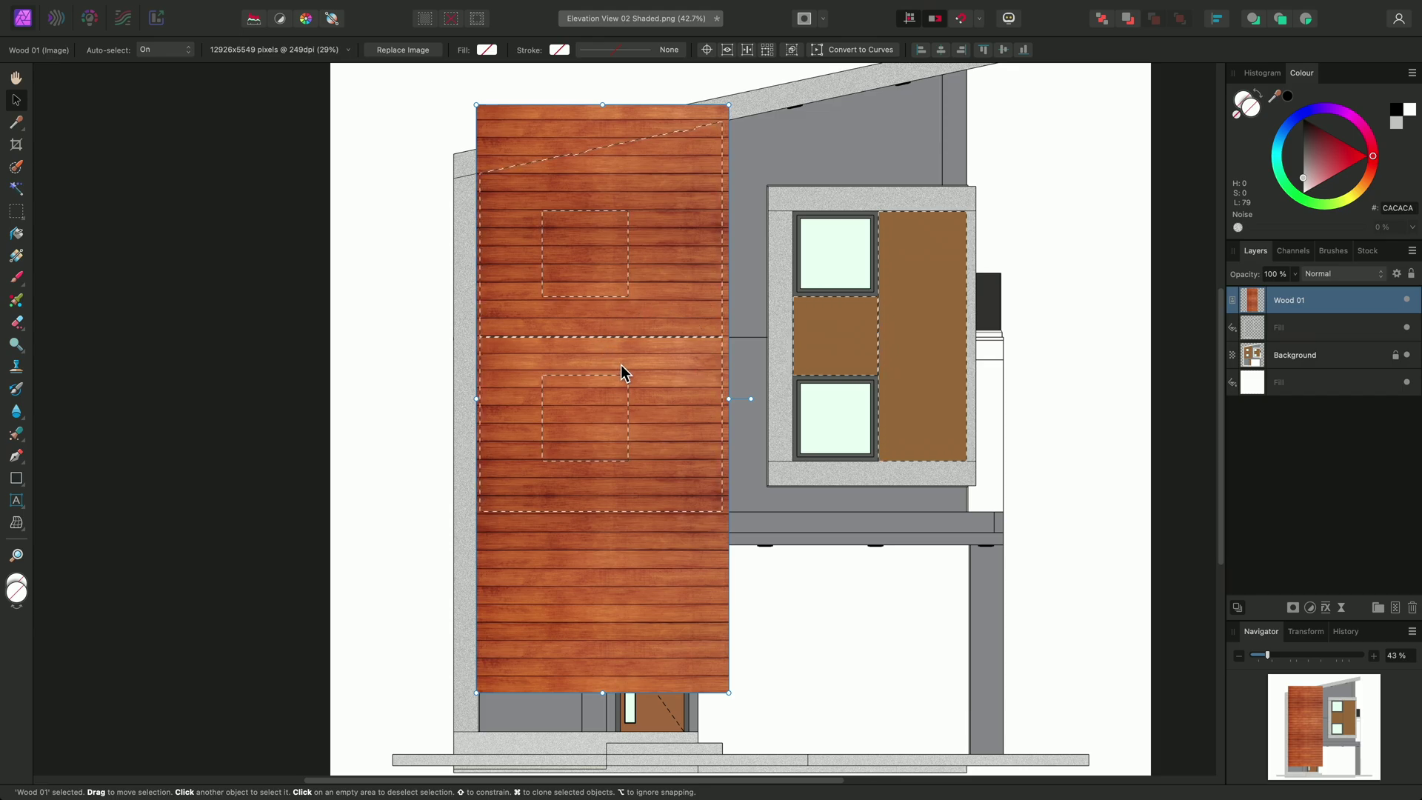
Mask the Wood 01 layer to the brown panel selection, deselect, and duplicate the layer
{"action": "left_click", "coordinate": [1293, 607]}
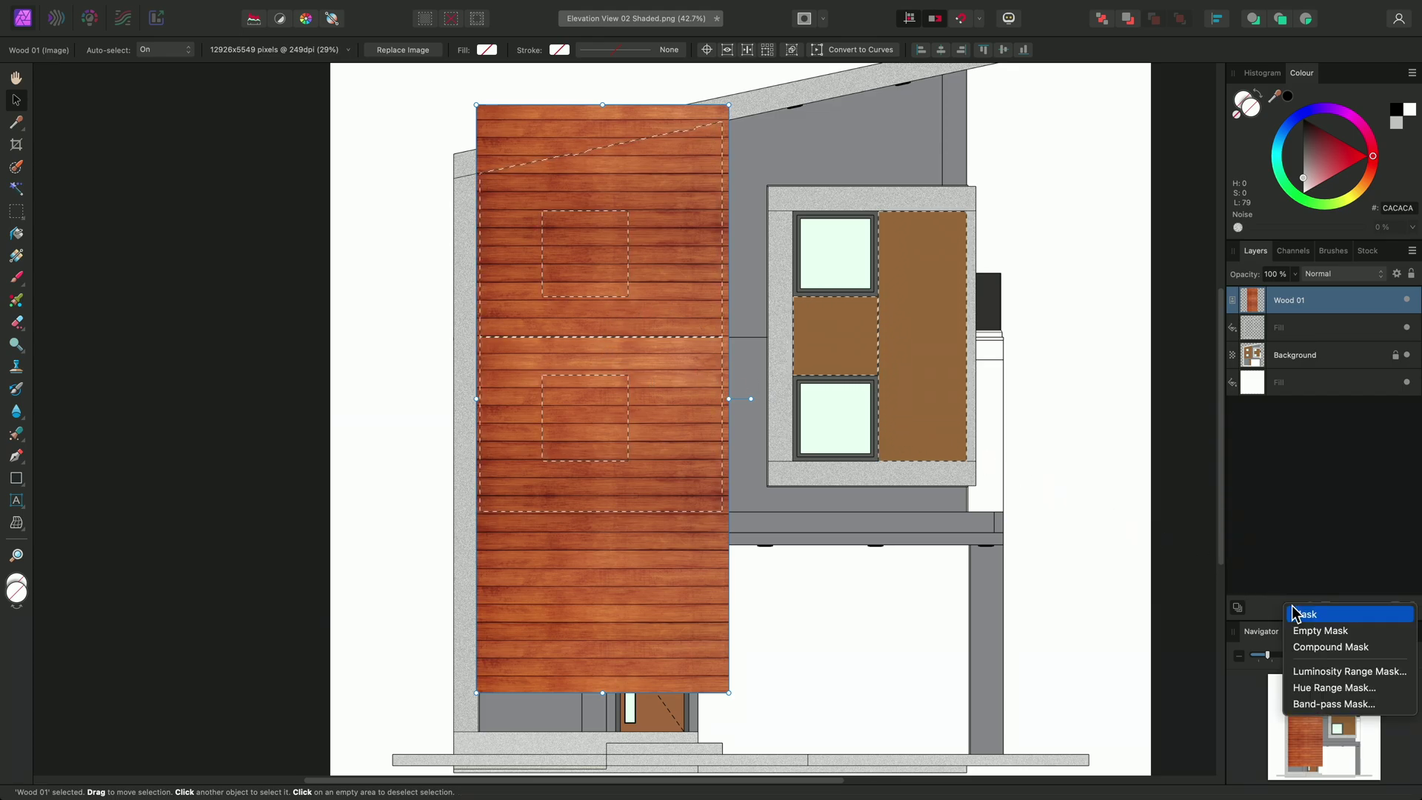
{"action": "left_click", "coordinate": [1340, 616]}
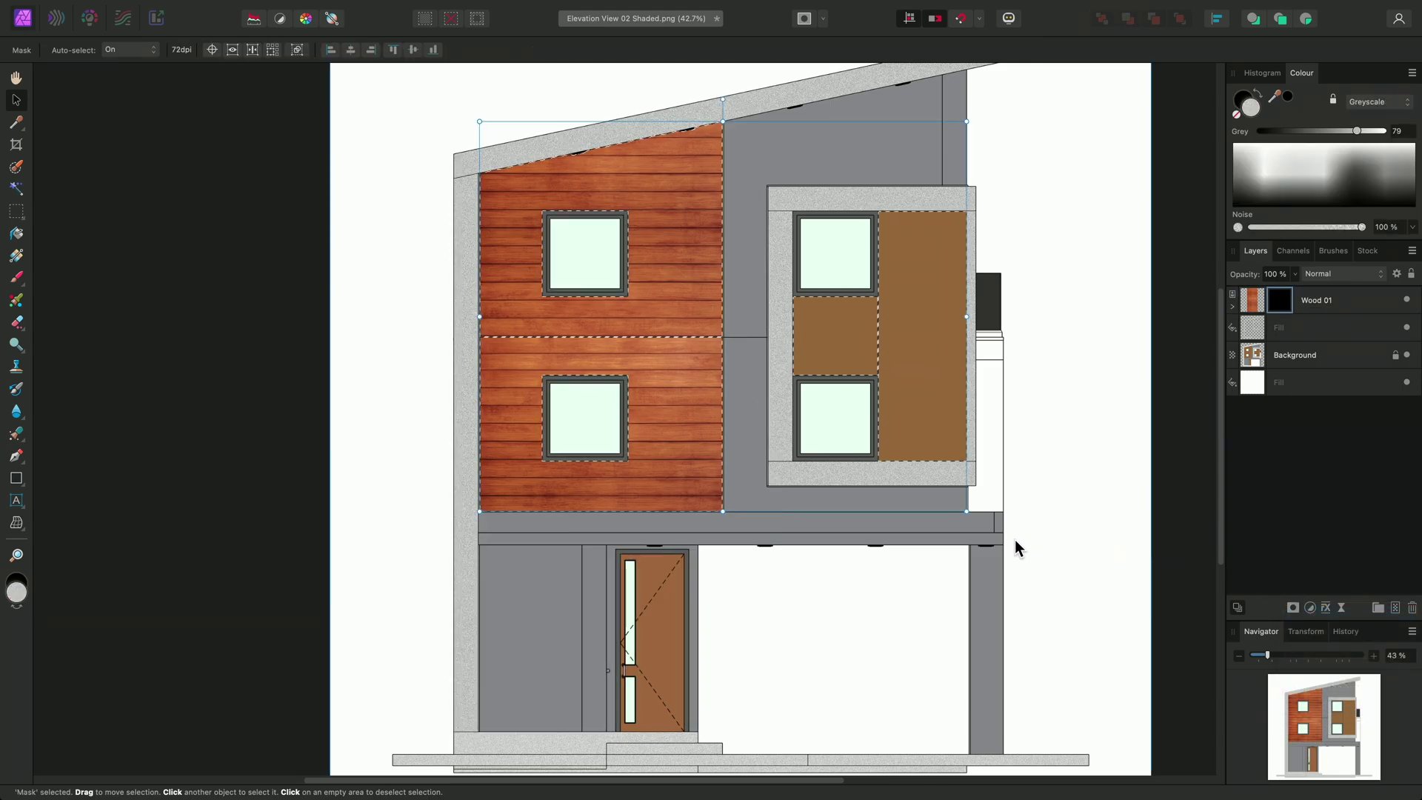
{"action": "key", "text": "super+d"}
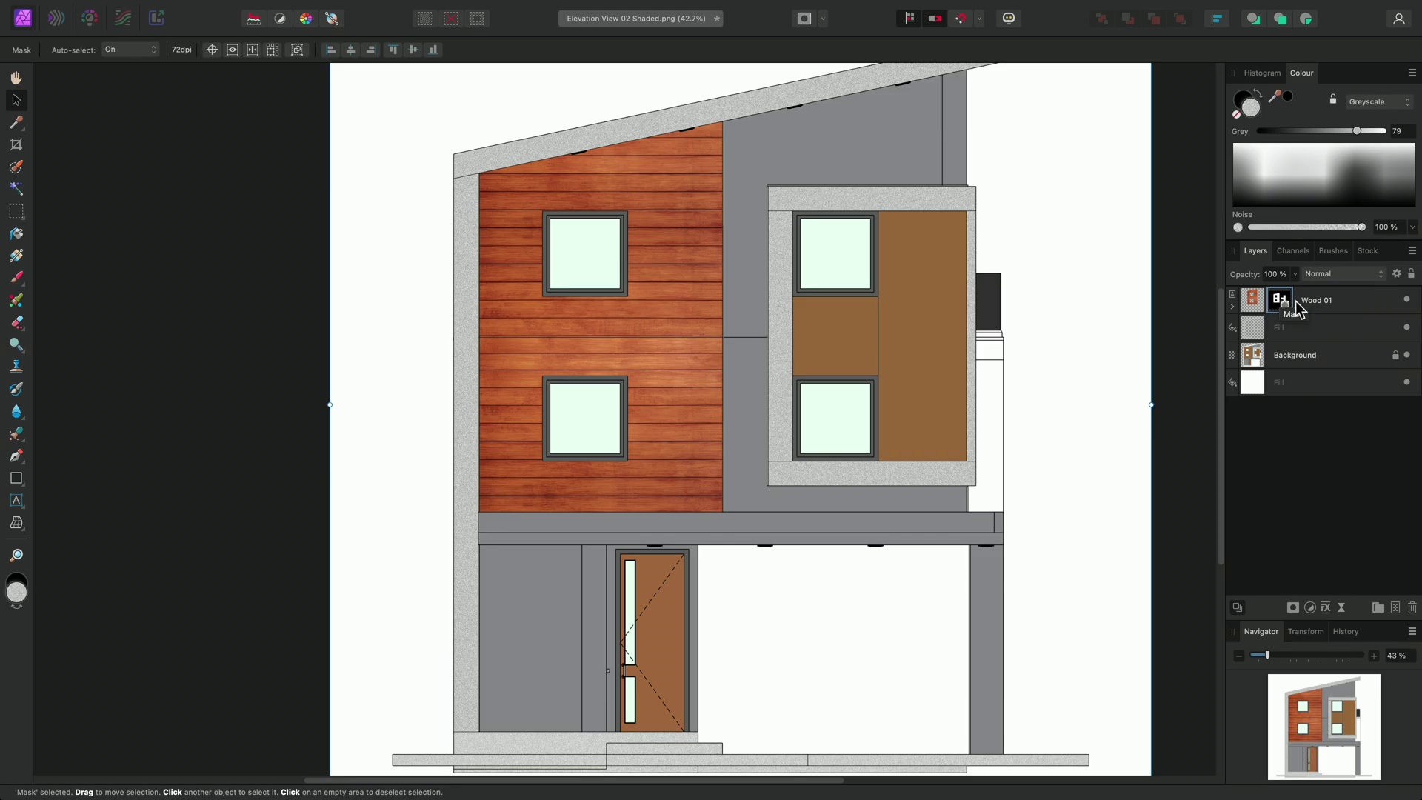
{"action": "left_click", "coordinate": [1347, 305]}
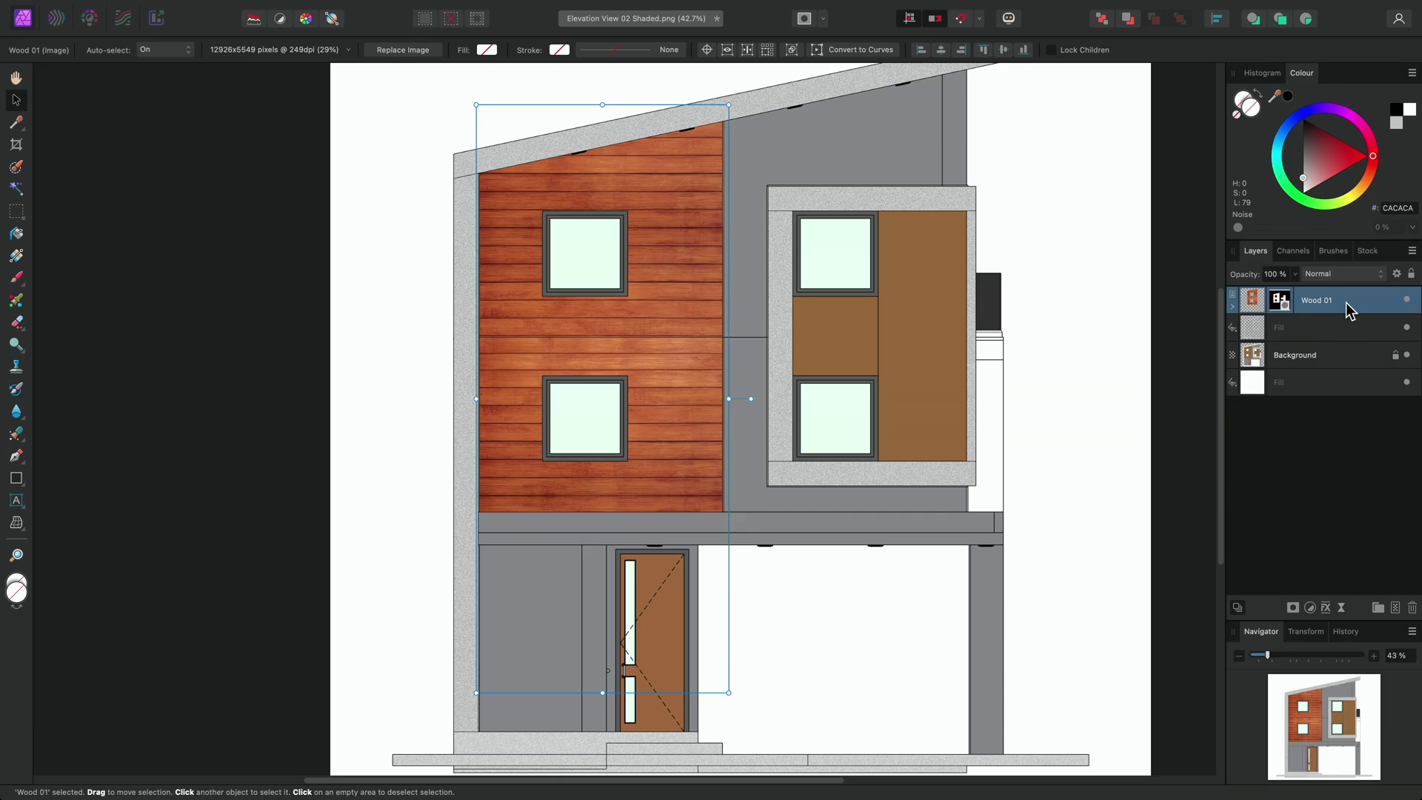
{"action": "key", "text": "super+j"}
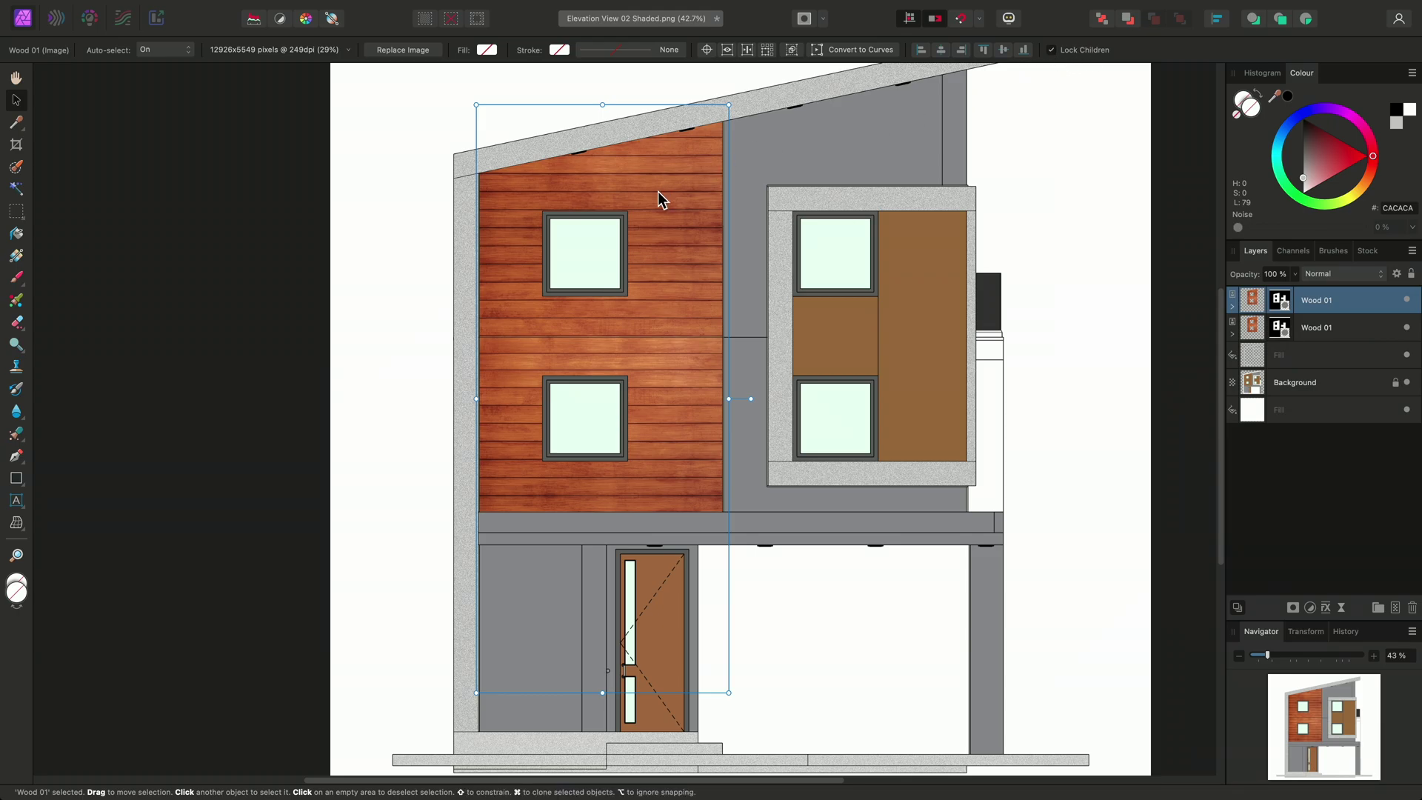
Drag the copied wood onto the right bay's panels and add a new empty Pixel layer
{"action": "left_click_drag", "start_coordinate": [659, 192], "coordinate": [930, 201]}
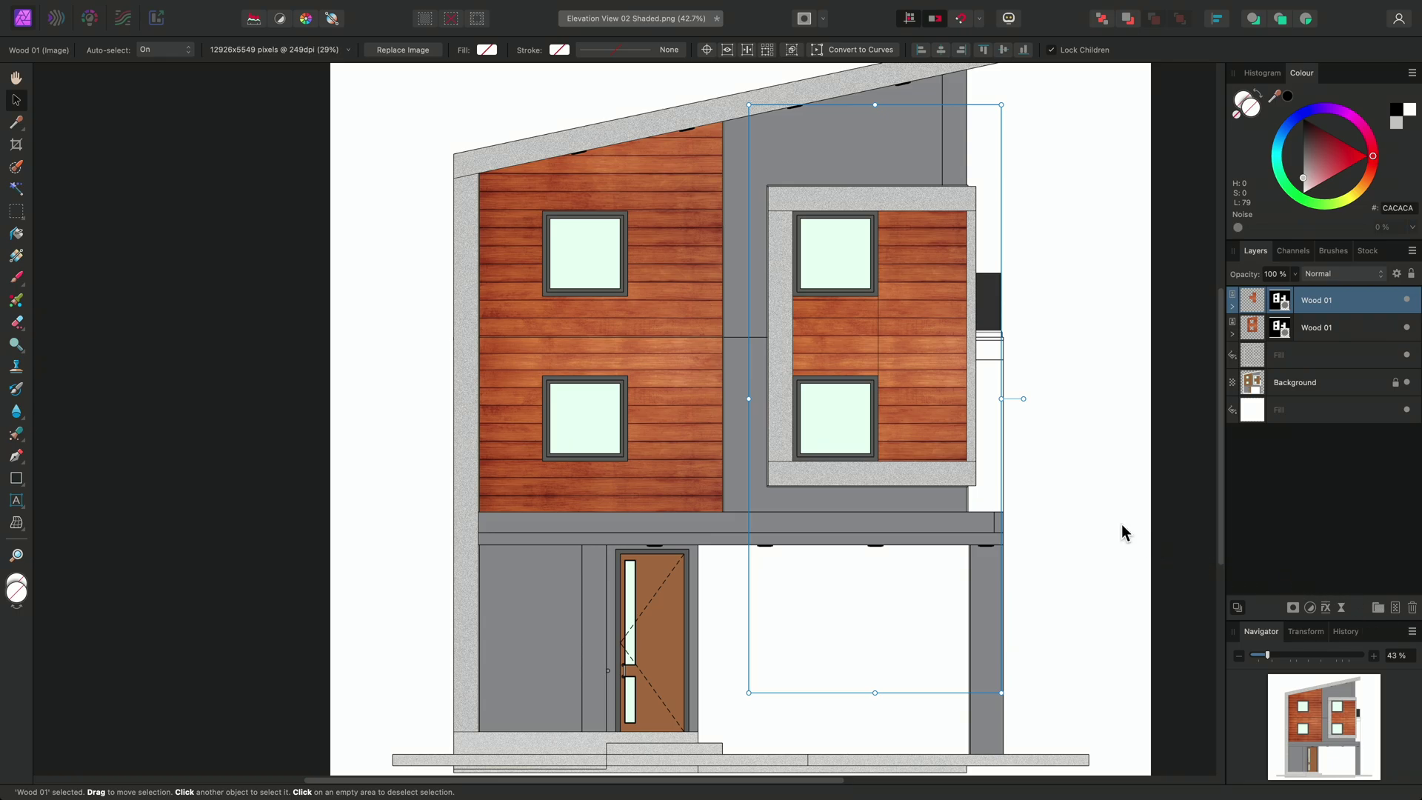
{"action": "key", "text": "super+shift+n"}
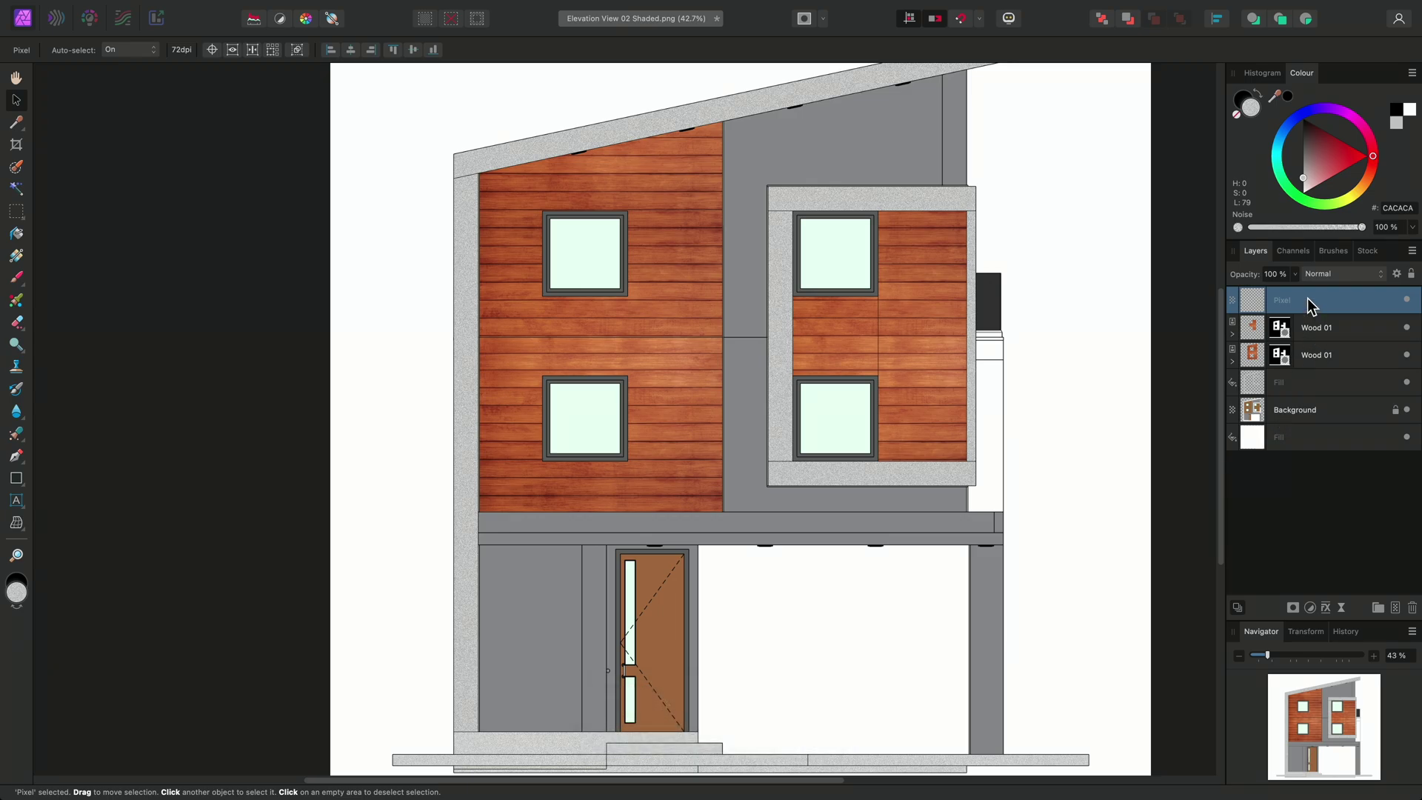
Nest the Pixel layer in the top Wood 01 layer, set to Overlay at 50% opacity
{"action": "left_click_drag", "start_coordinate": [1308, 298], "coordinate": [1327, 327]}
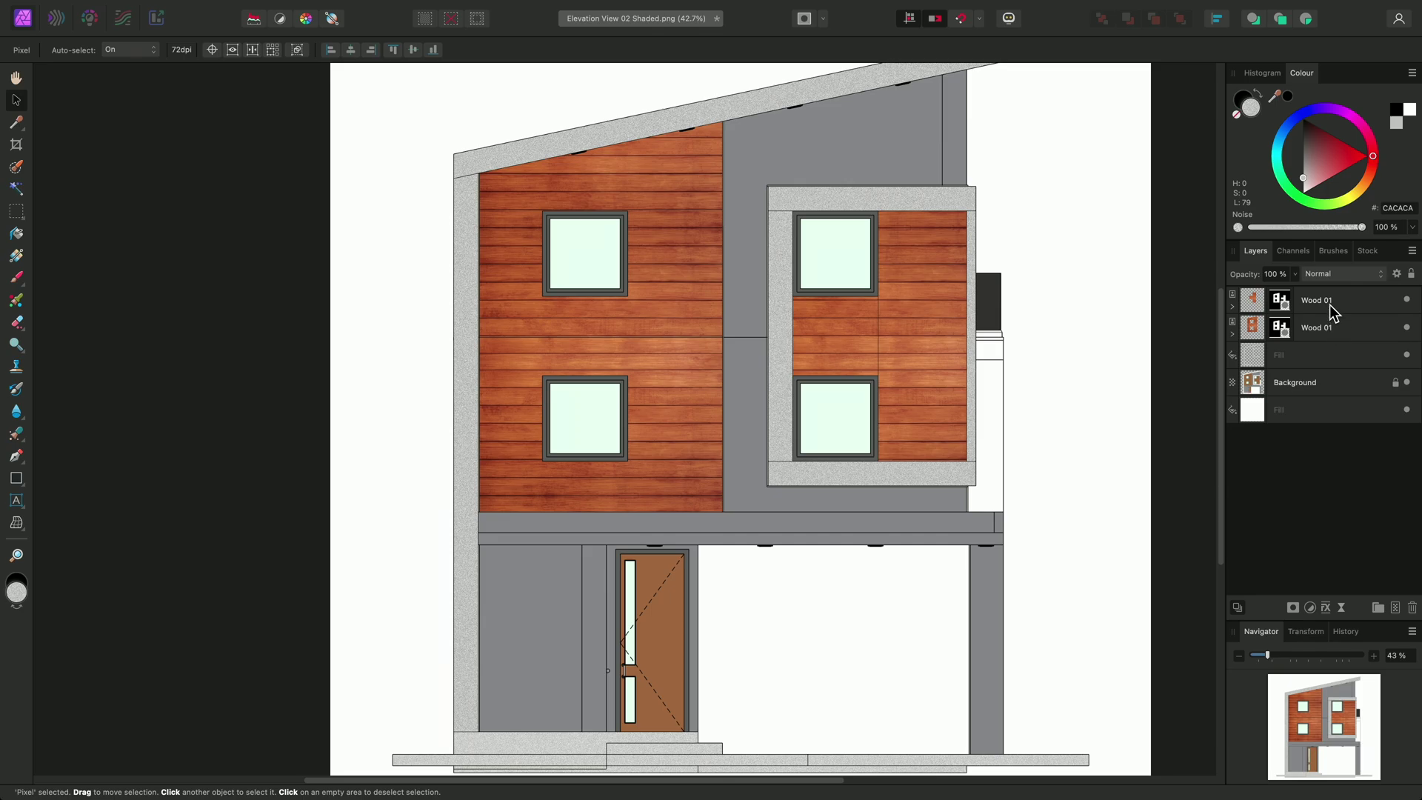
{"action": "left_click", "coordinate": [1232, 306]}
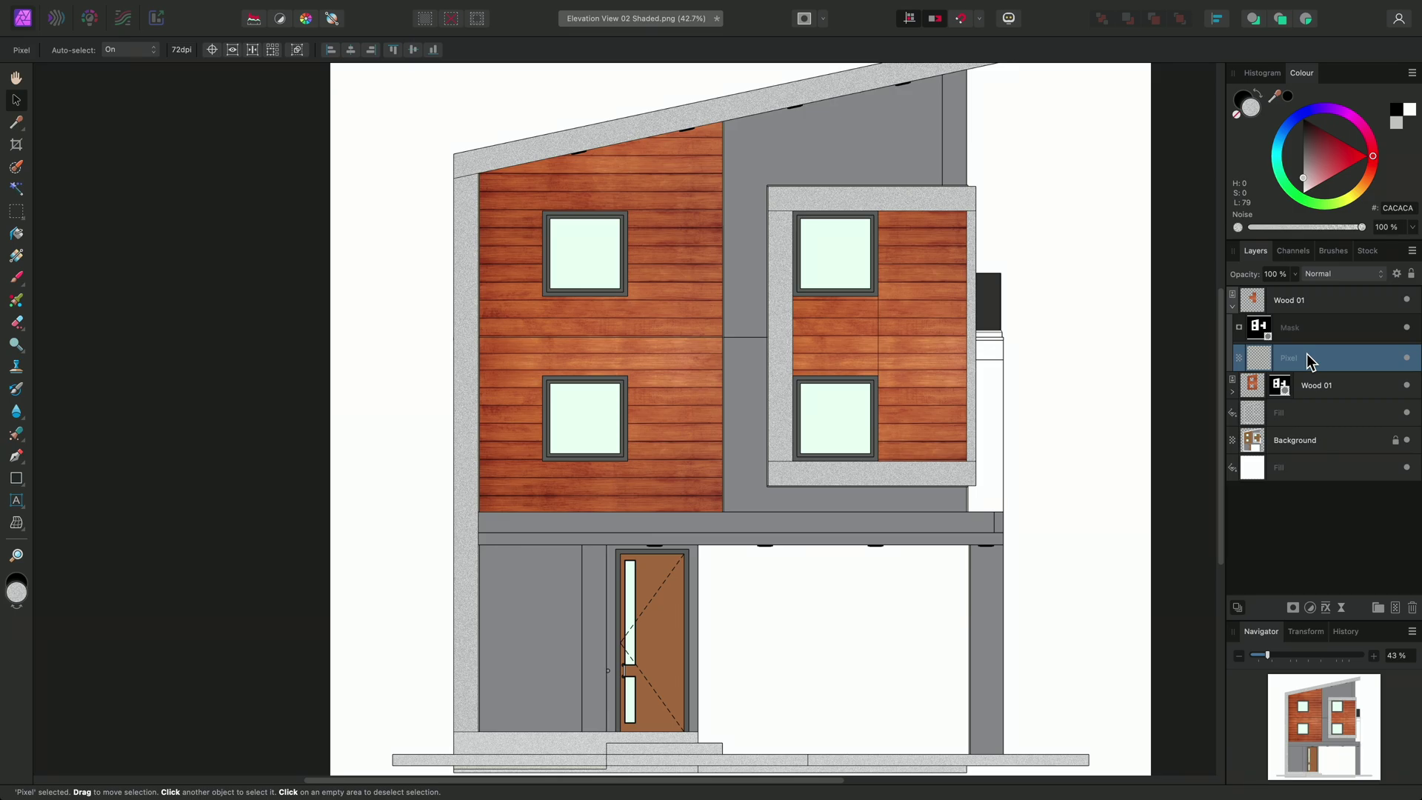
{"action": "left_click", "coordinate": [1333, 273]}
{"action": "left_click", "coordinate": [1295, 274]}
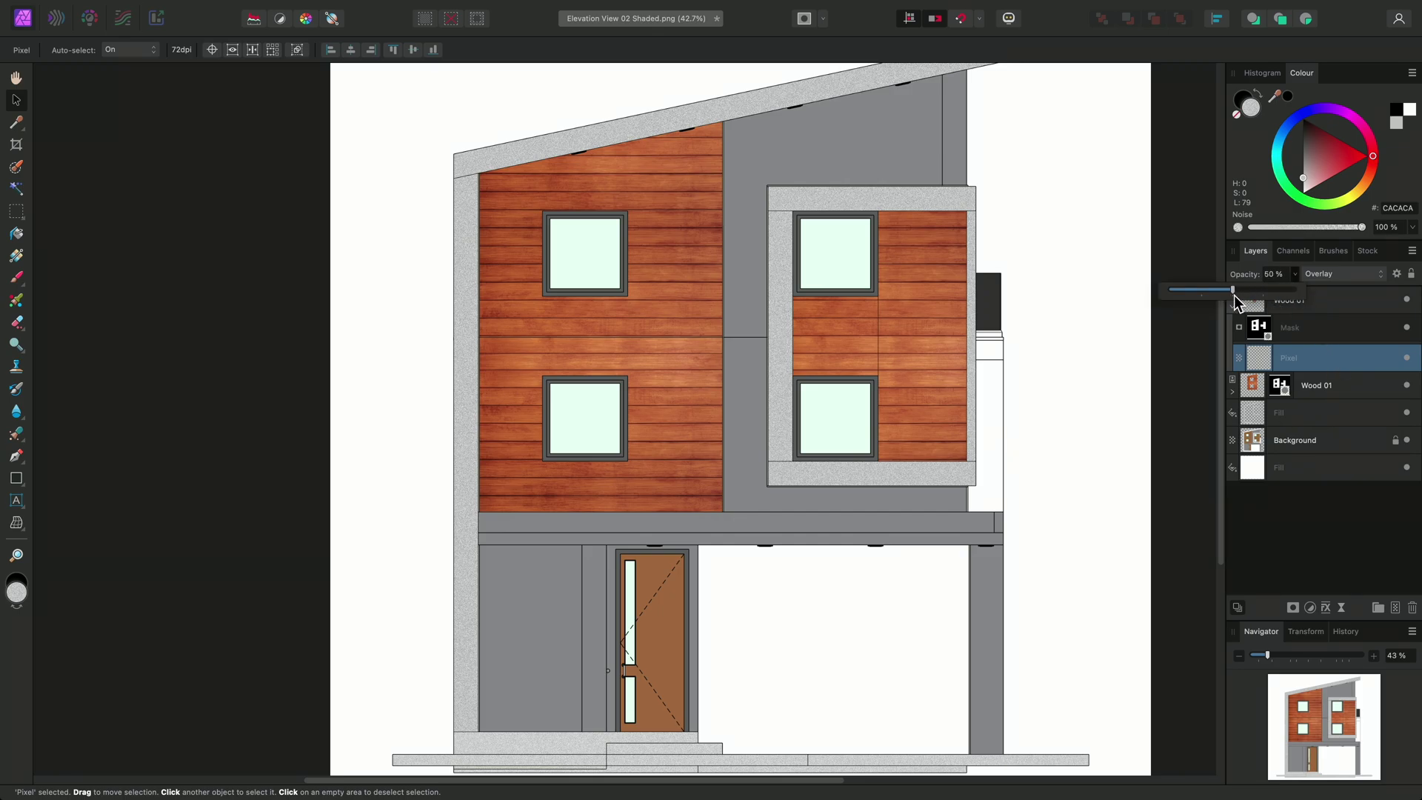
{"action": "left_click_drag", "start_coordinate": [1234, 295], "coordinate": [1234, 295]}
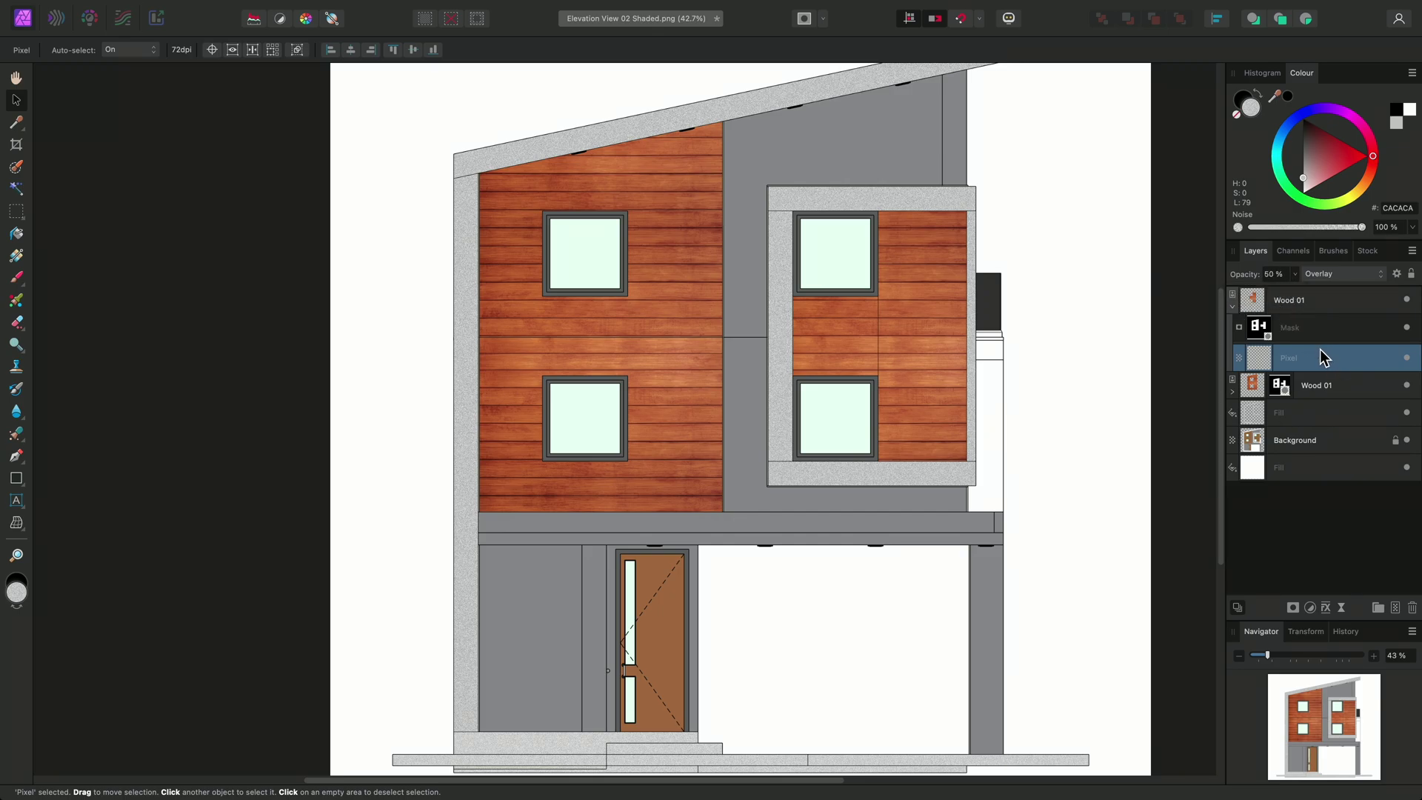
Darken the right wall's wood cladding edges with a soft 1024 px black Masking brush
{"action": "key", "text": "b"}
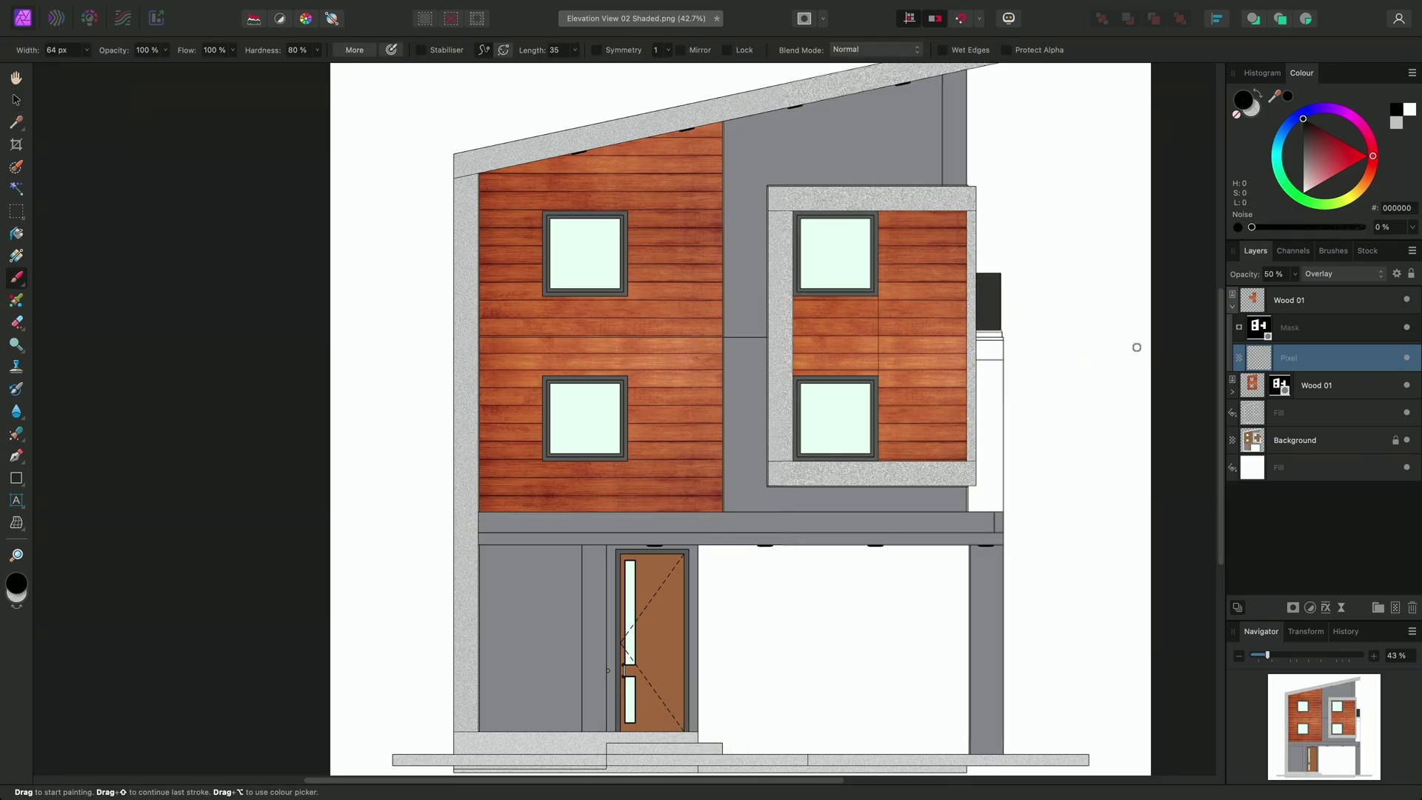
{"action": "left_click", "coordinate": [1332, 250]}
{"action": "left_click", "coordinate": [1328, 270]}
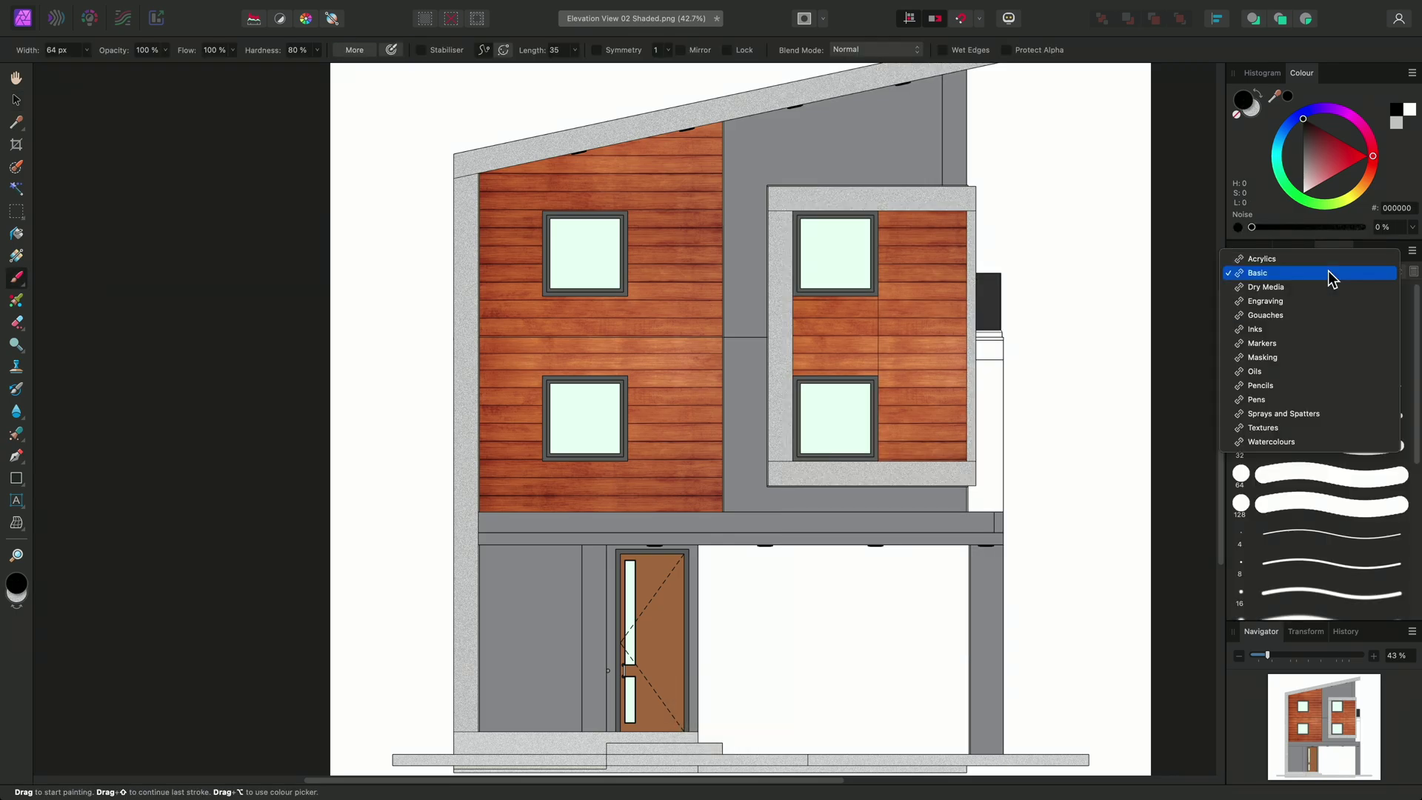
{"action": "left_click", "coordinate": [1323, 354]}
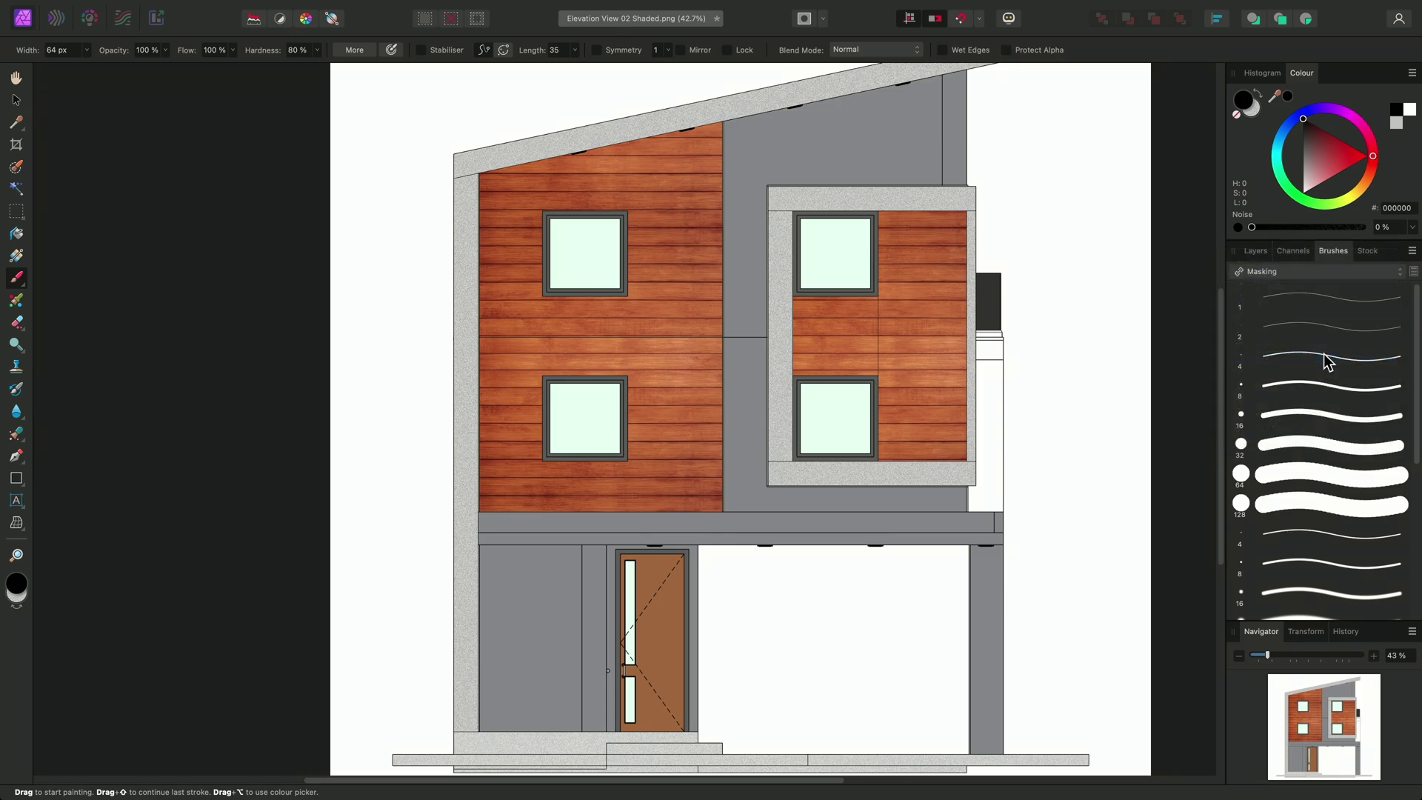
{"action": "left_click", "coordinate": [1322, 416]}
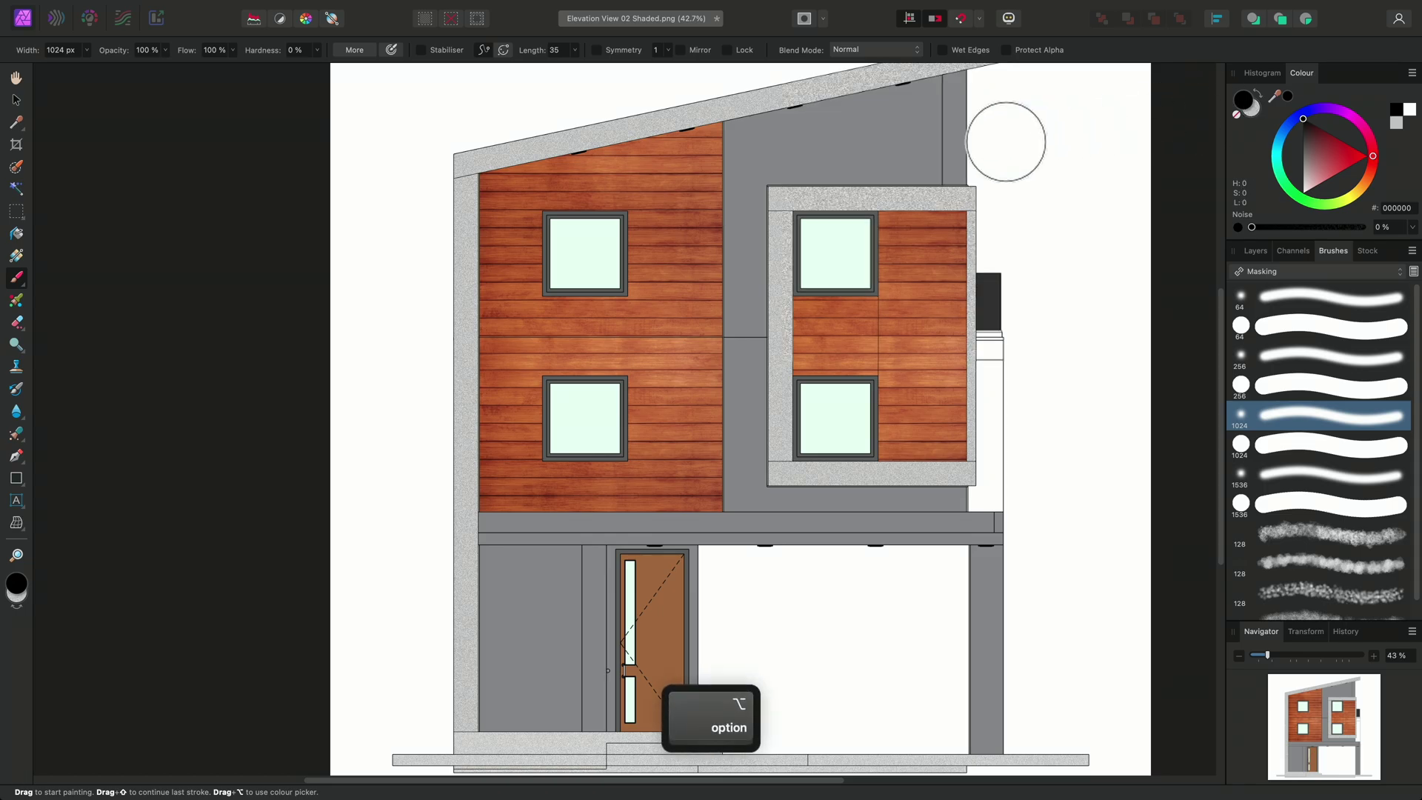
{"action": "scroll", "coordinate": [963, 156], "scroll_direction": "up", "scroll_amount": 5}
{"action": "mouse_move", "coordinate": [963, 237]}
{"action": "left_mouse_down"}
{"action": "mouse_move", "coordinate": [981, 623]}
{"action": "mouse_move", "coordinate": [812, 612]}
{"action": "mouse_move", "coordinate": [806, 509]}
{"action": "mouse_move", "coordinate": [714, 500]}
{"action": "mouse_move", "coordinate": [685, 337]}
{"action": "mouse_move", "coordinate": [806, 238]}
{"action": "left_mouse_up"}
Lower the shading layer's opacity to 25%
{"action": "left_click", "coordinate": [1255, 250]}
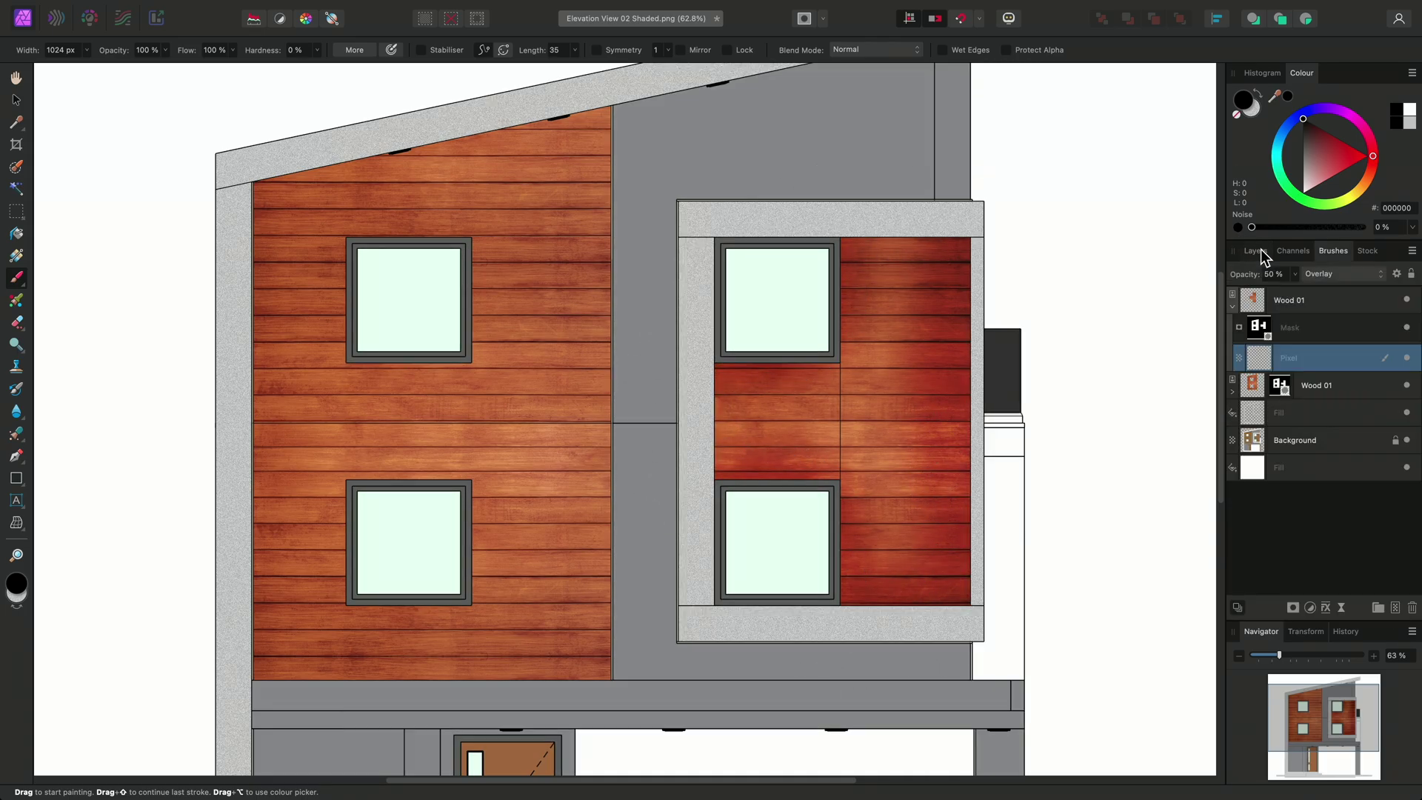
{"action": "left_click", "coordinate": [1295, 274]}
{"action": "left_click_drag", "start_coordinate": [1297, 290], "coordinate": [1263, 297]}
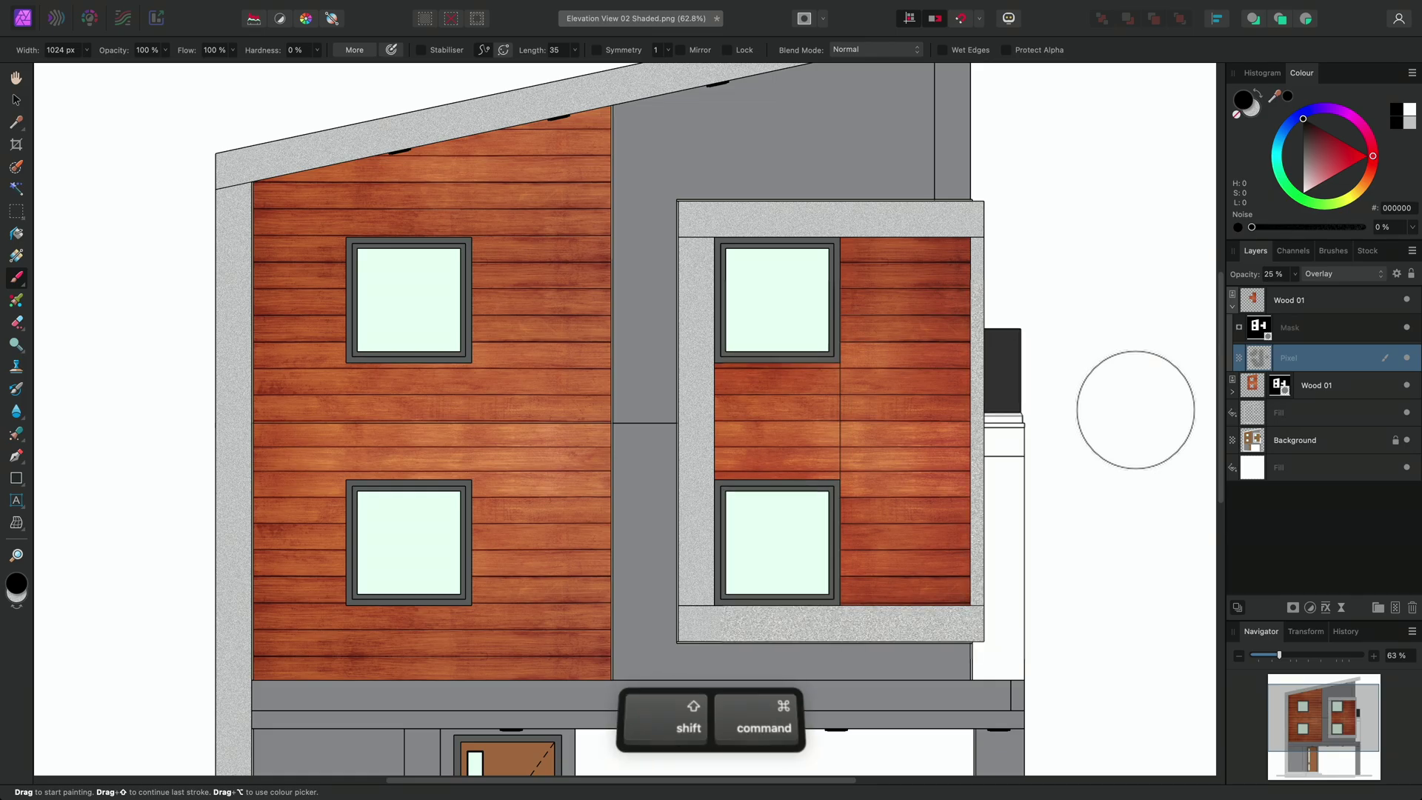
Create a new pixel layer inside the second Wood 01 group
{"action": "key", "text": "shift+super+n"}
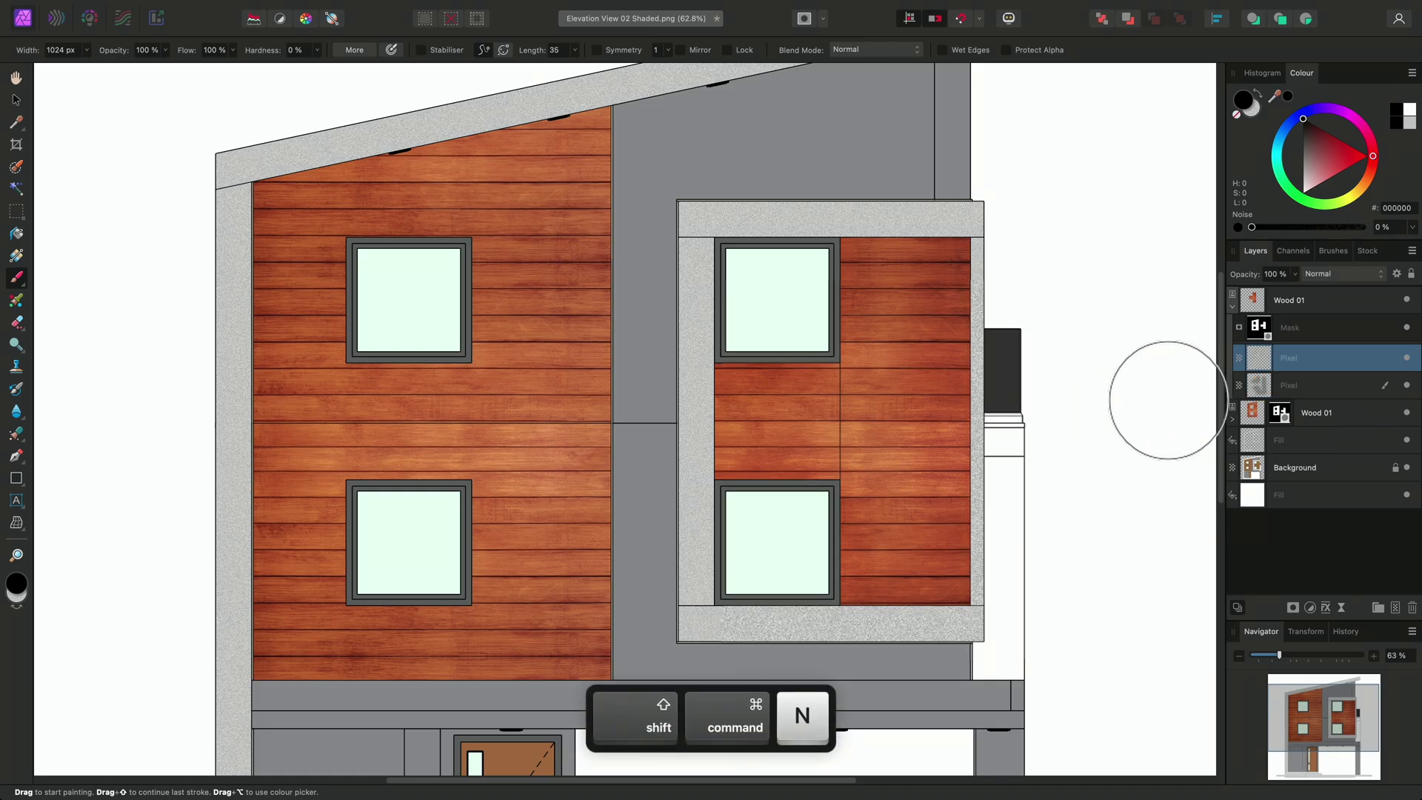
{"action": "left_click_drag", "start_coordinate": [1312, 364], "coordinate": [1338, 423]}
{"action": "left_click", "coordinate": [1233, 391]}
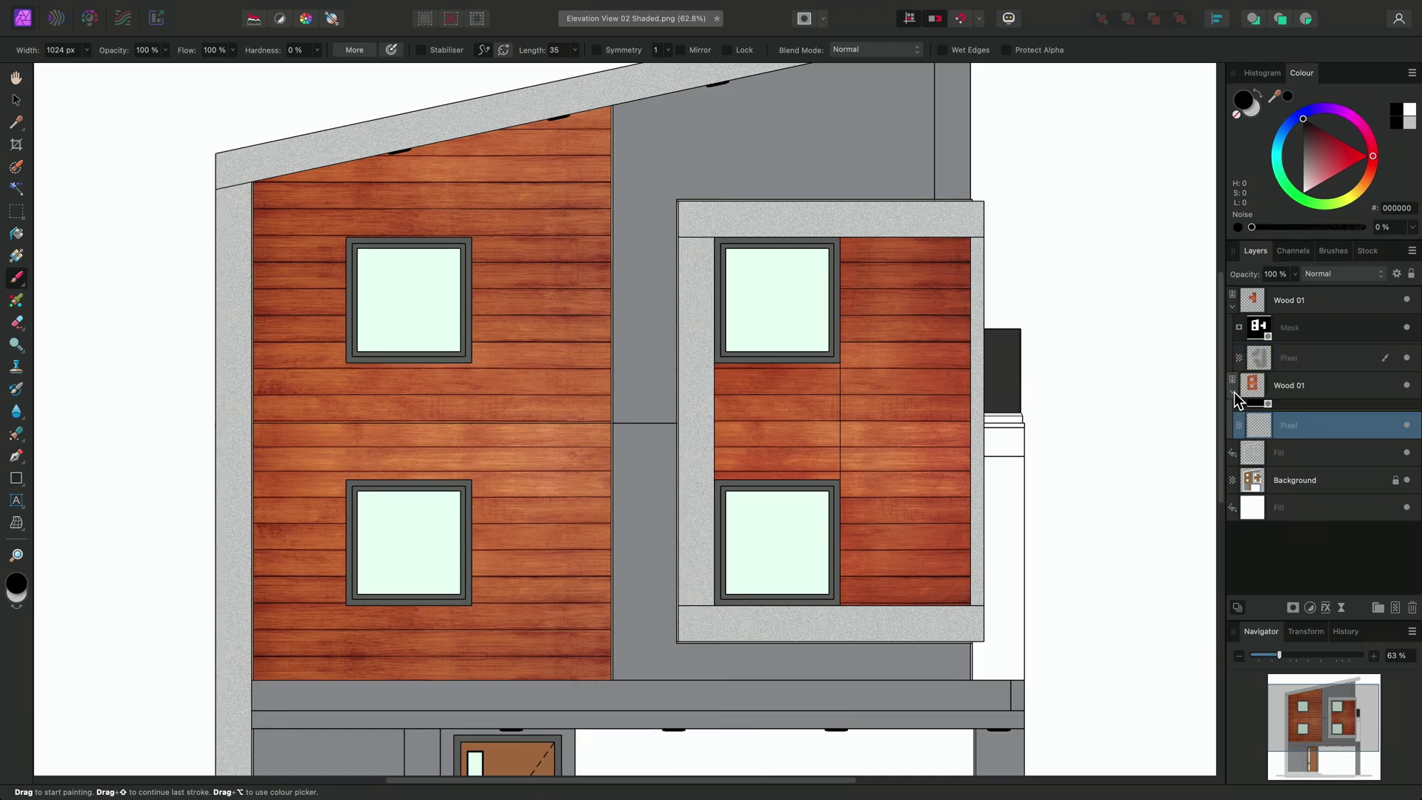
Set the new layer to Overlay at 25% opacity and darken the panel's right edge
{"action": "left_click", "coordinate": [1342, 275]}
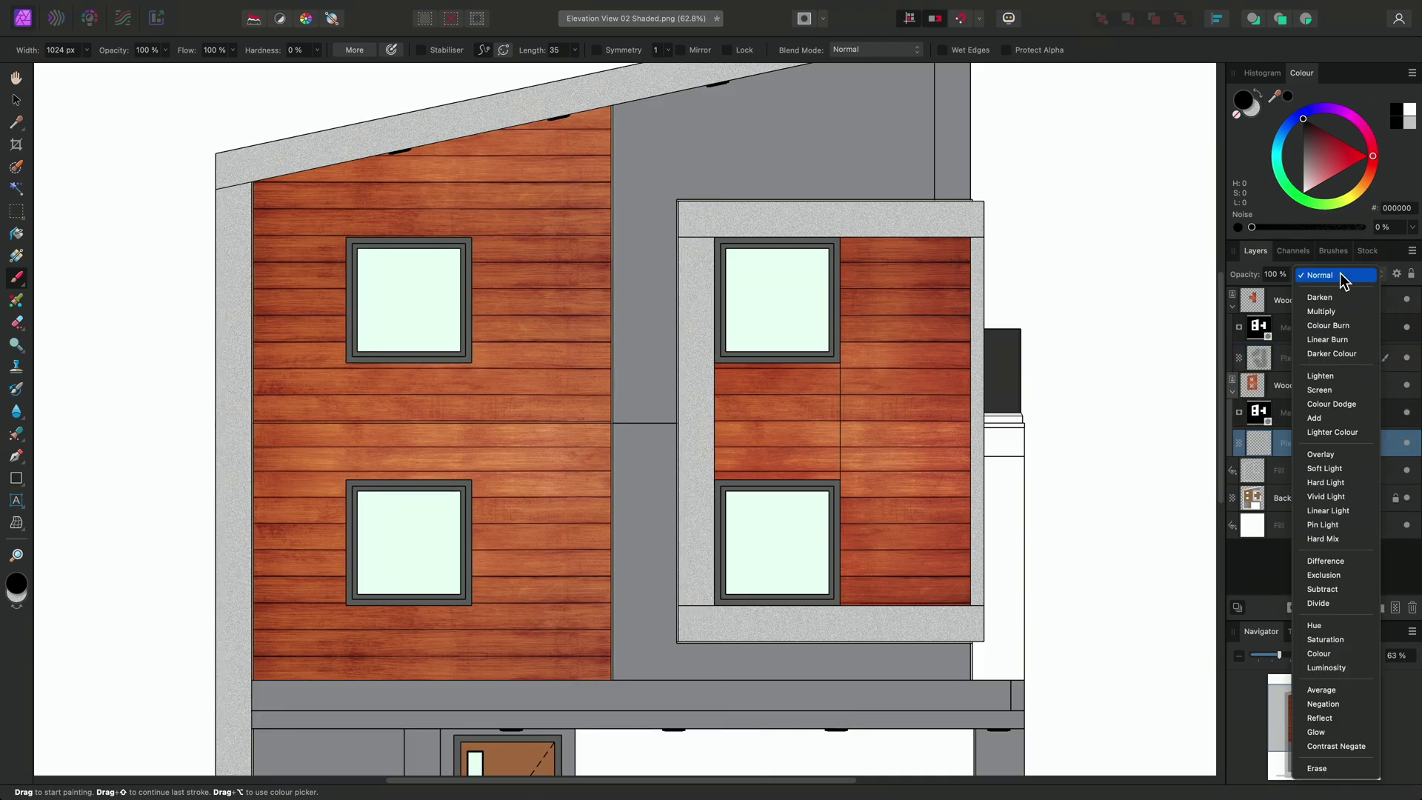
{"action": "left_click", "coordinate": [1345, 461]}
{"action": "left_click", "coordinate": [1294, 278]}
{"action": "left_click_drag", "start_coordinate": [1295, 282], "coordinate": [1199, 284]}
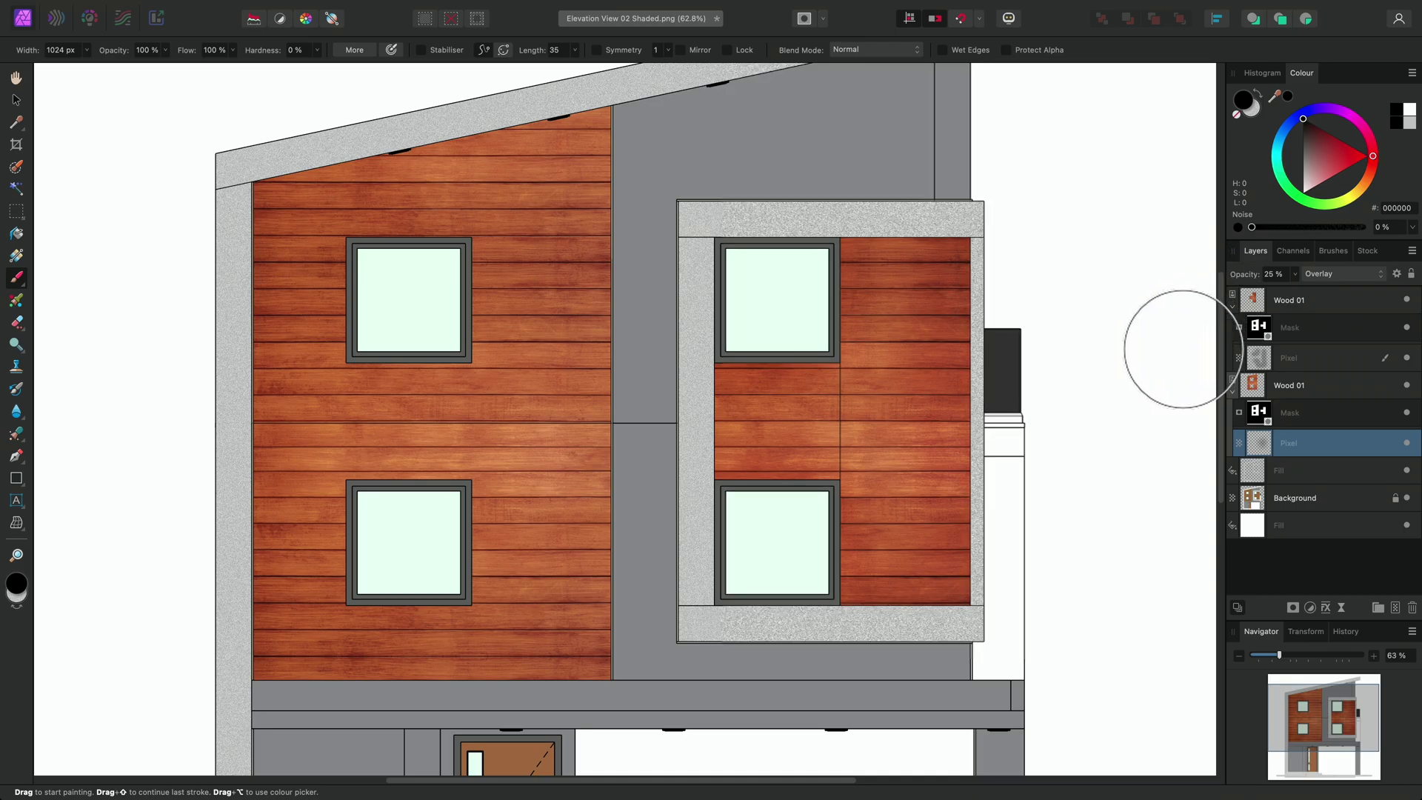
{"action": "scroll", "coordinate": [1074, 337], "scroll_direction": "left", "scroll_amount": 2}
{"action": "scroll", "coordinate": [1074, 337], "scroll_direction": "up", "scroll_amount": 1}
{"action": "mouse_move", "coordinate": [689, 140]}
{"action": "left_mouse_down"}
{"action": "mouse_move", "coordinate": [705, 149]}
{"action": "mouse_move", "coordinate": [680, 301]}
{"action": "mouse_move", "coordinate": [685, 704]}
{"action": "mouse_move", "coordinate": [380, 692]}
{"action": "mouse_move", "coordinate": [334, 279]}
{"action": "mouse_move", "coordinate": [331, 492]}
{"action": "mouse_move", "coordinate": [359, 215]}
{"action": "mouse_move", "coordinate": [615, 127]}
{"action": "mouse_move", "coordinate": [681, 144]}
{"action": "left_mouse_up"}
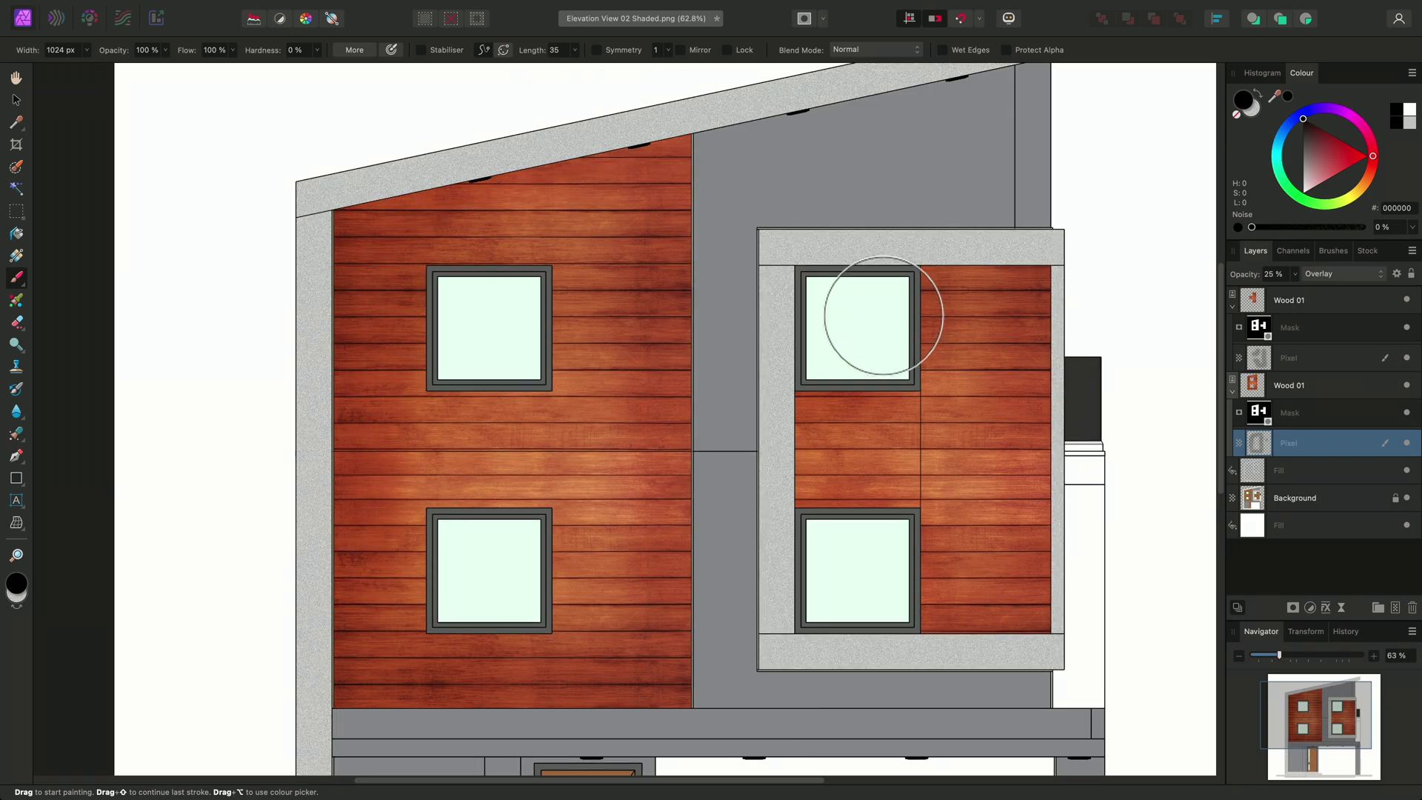
Collapse and select both Wood 01 groups, group them with Cmd+G, and name the group 'Wood'
{"action": "key", "text": "h"}
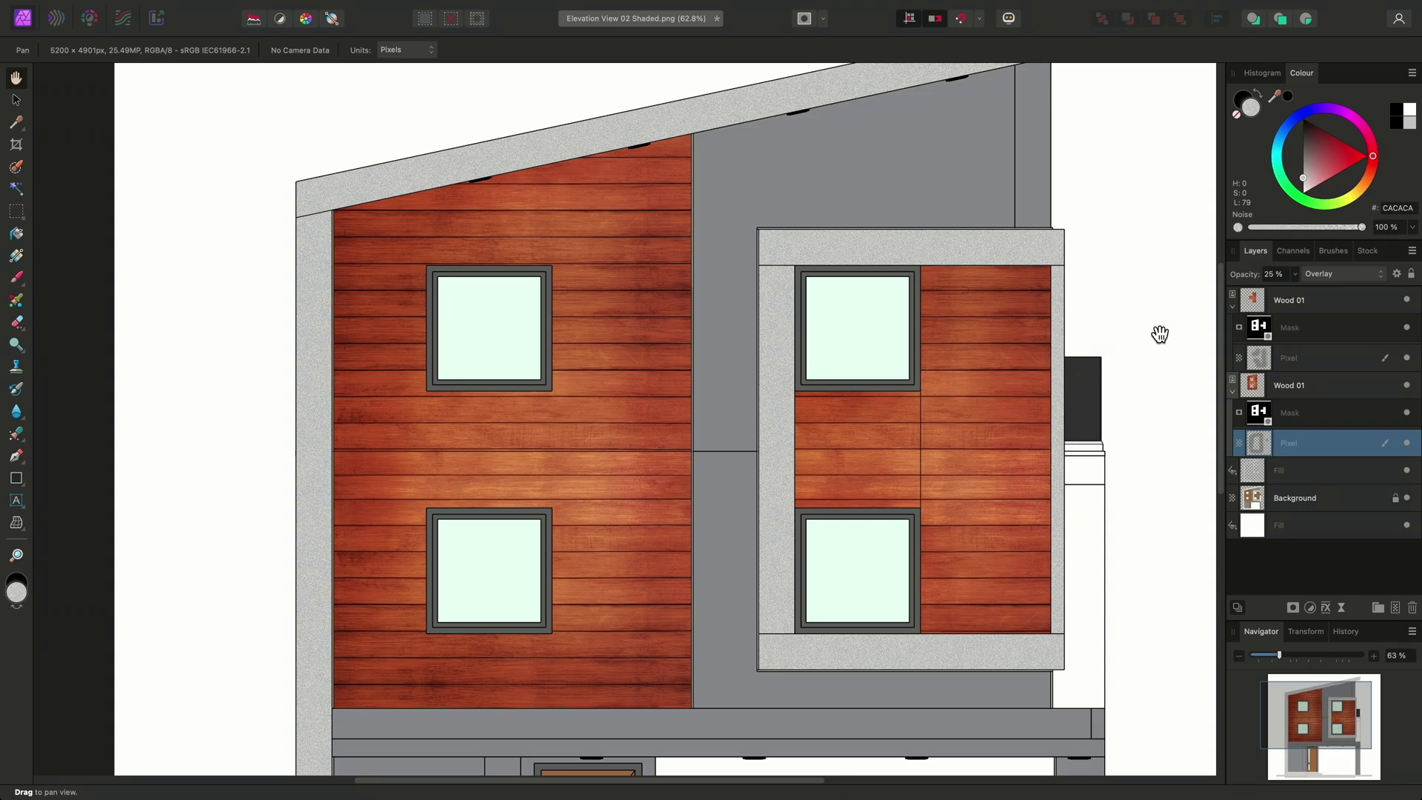
{"action": "left_click", "coordinate": [1232, 305]}
{"action": "left_click", "coordinate": [1233, 332]}
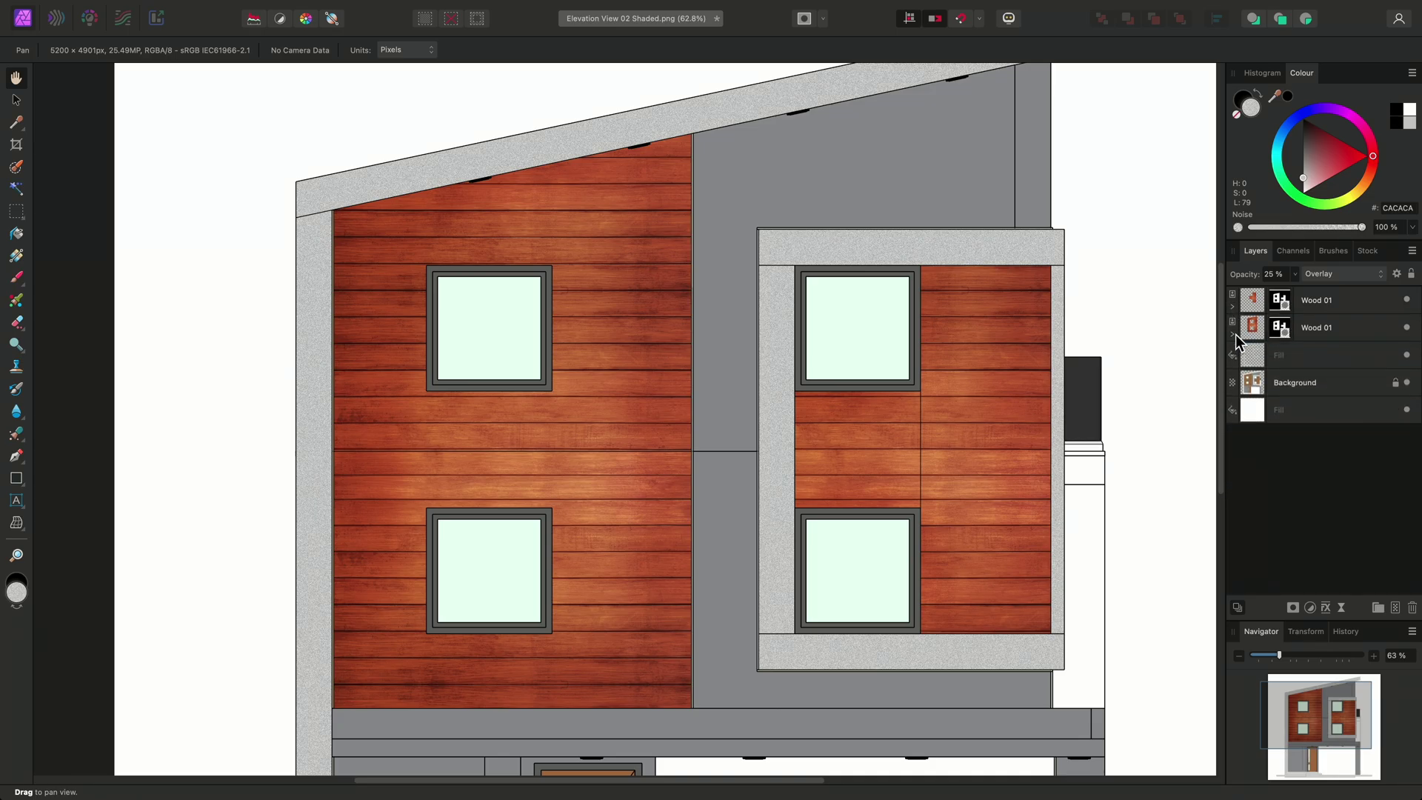
{"action": "left_click", "coordinate": [1339, 327], "text": "shift"}
{"action": "left_click", "coordinate": [1341, 300], "text": "shift"}
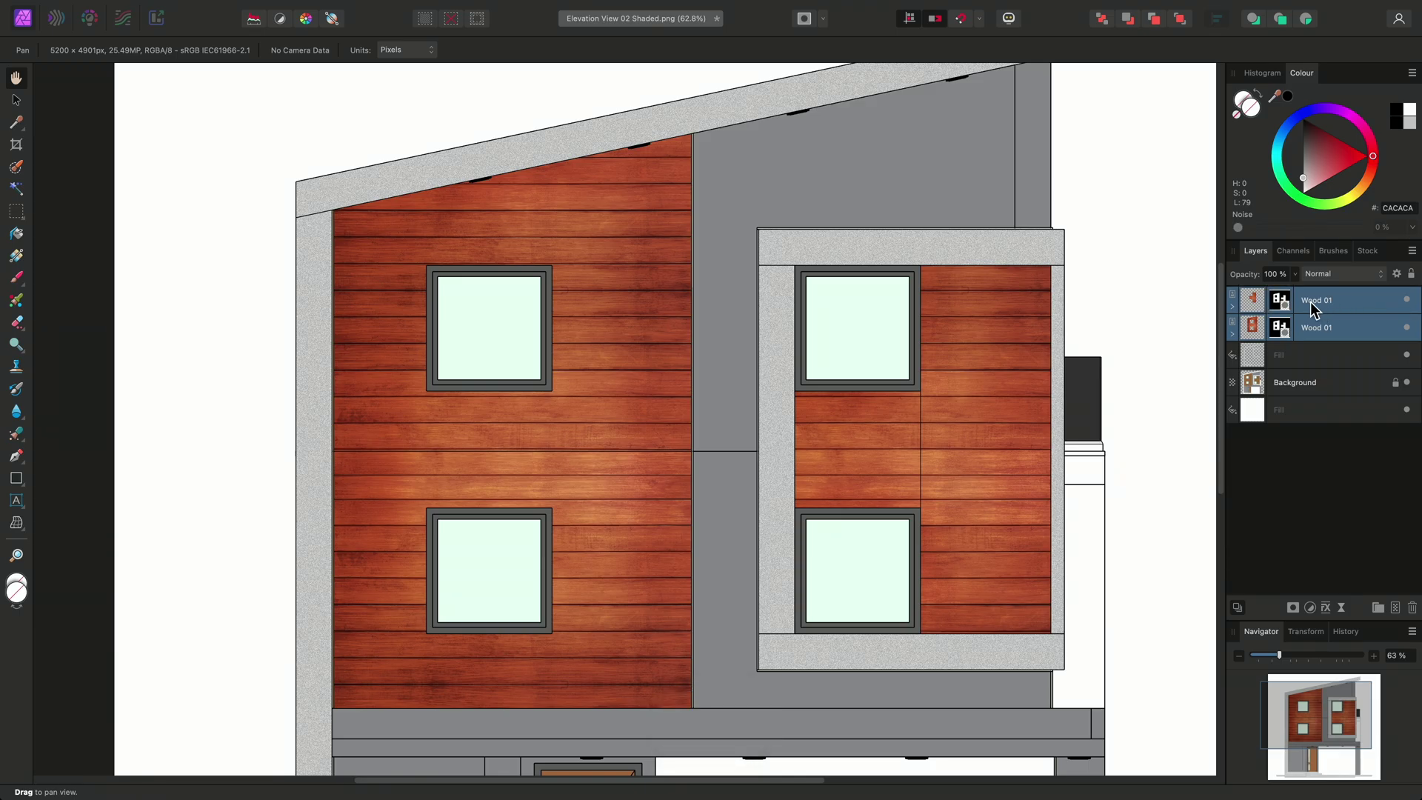
{"action": "key", "text": "super+g"}
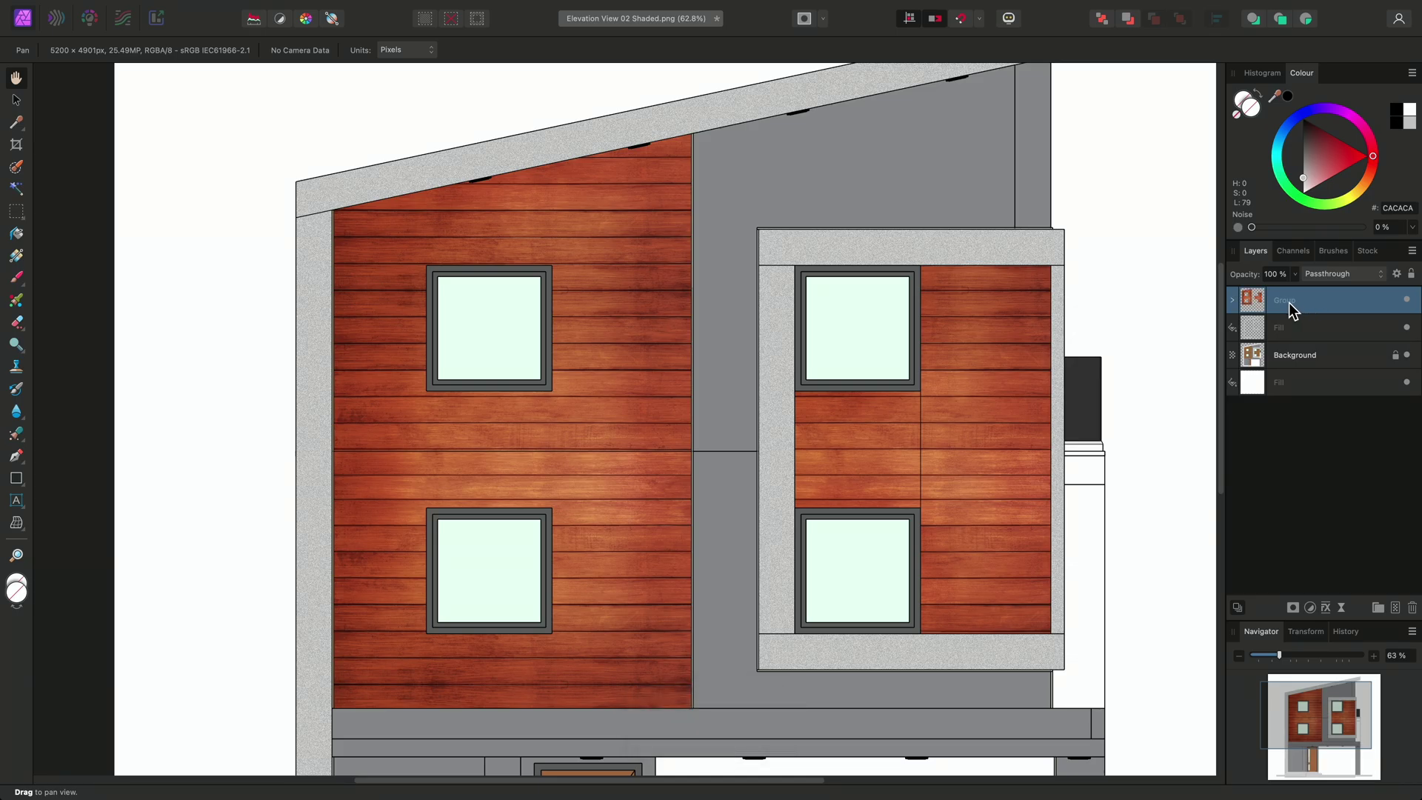
{"action": "double_click", "coordinate": [1290, 300]}
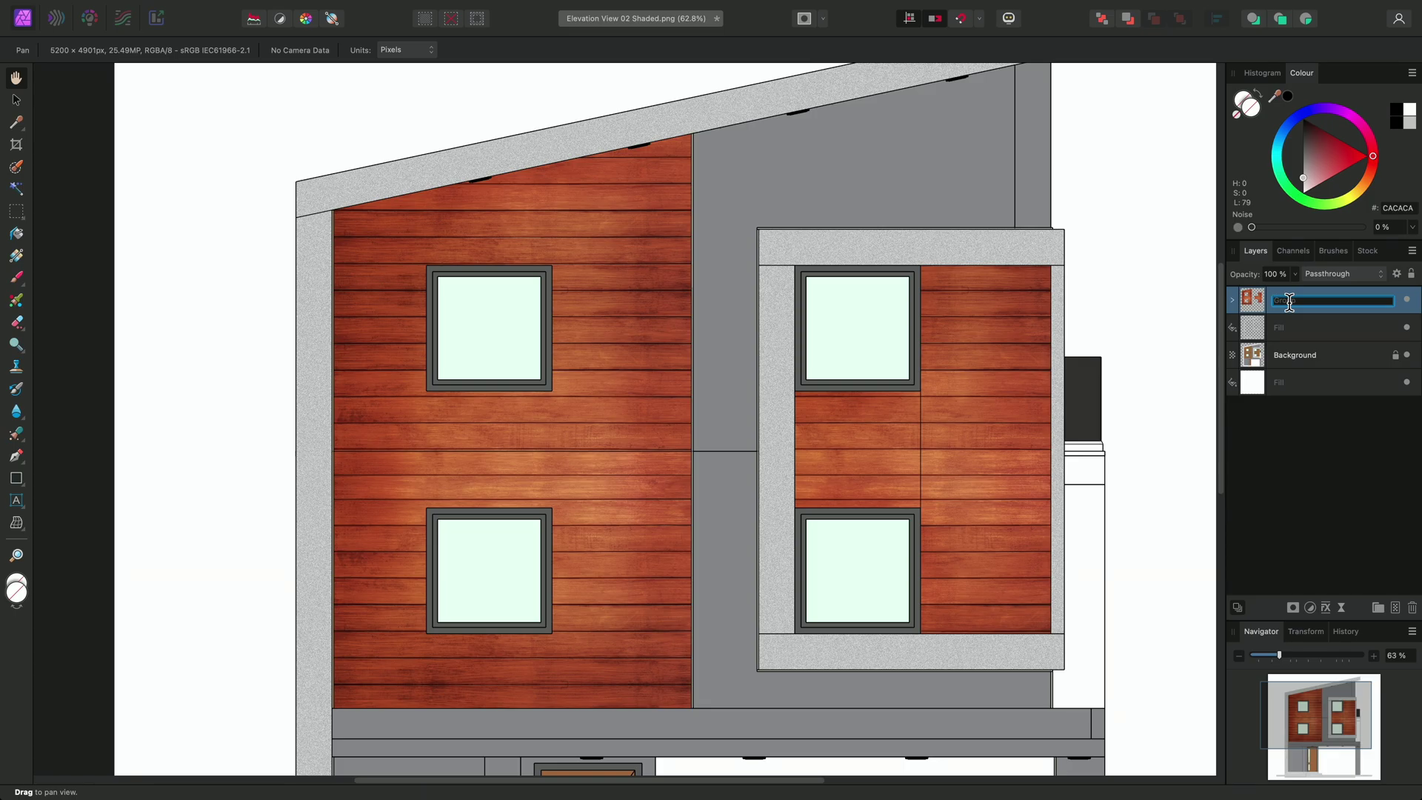
{"action": "type", "text": "Wood"}
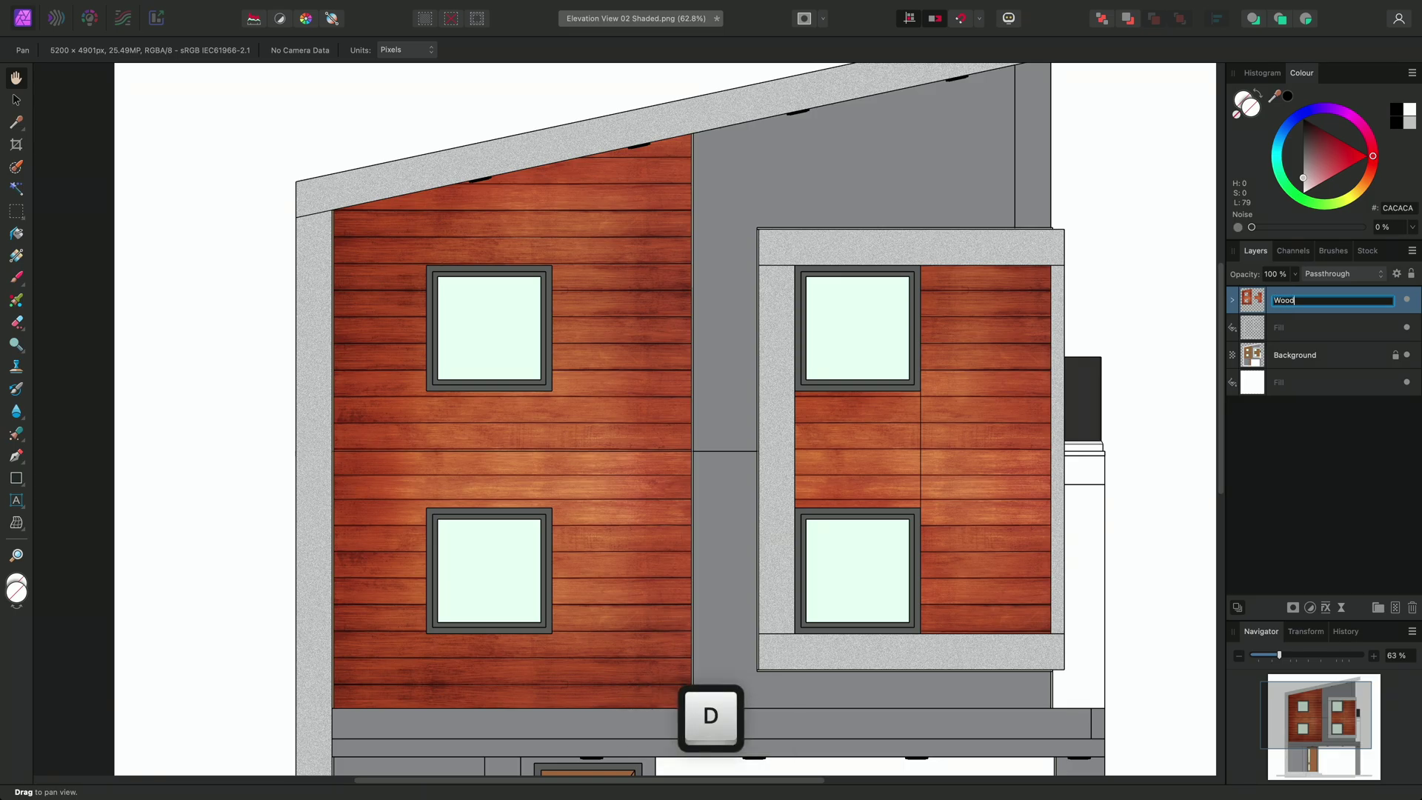
{"action": "key", "text": "Return"}
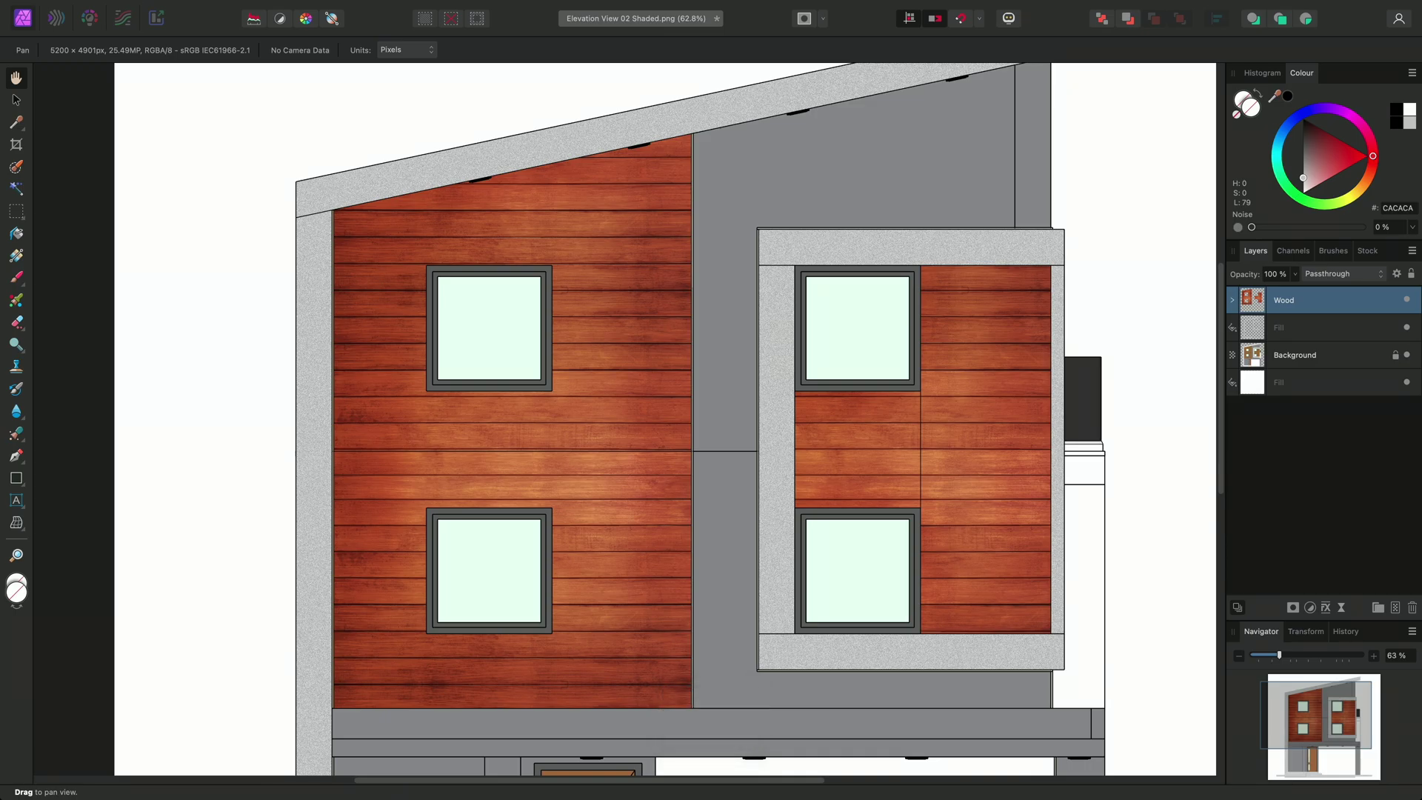
Add an HSL Shift adjustment inside the Wood group with Saturation -30% and Luminosity -7%
{"action": "key", "text": "super+u"}
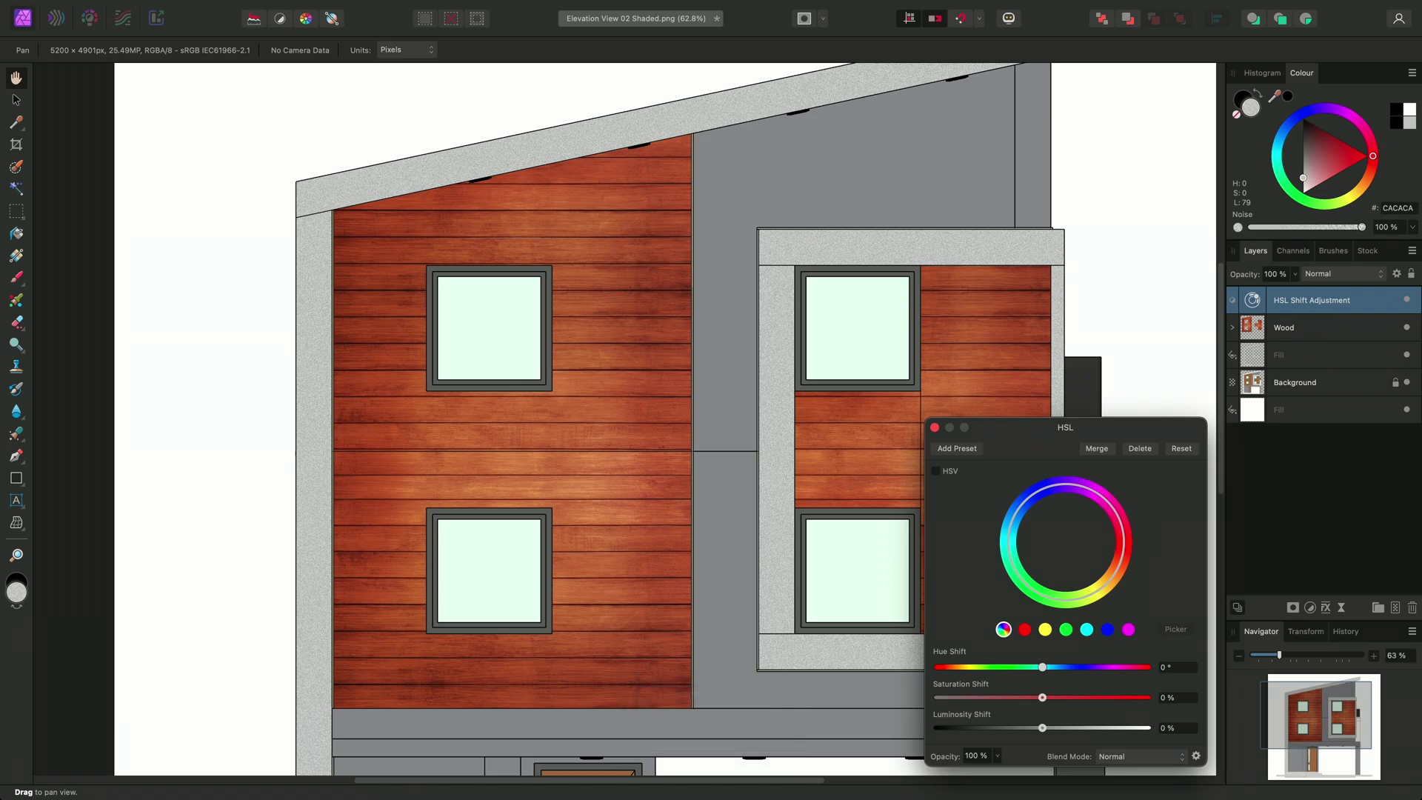
{"action": "left_click_drag", "start_coordinate": [1348, 300], "coordinate": [1329, 333]}
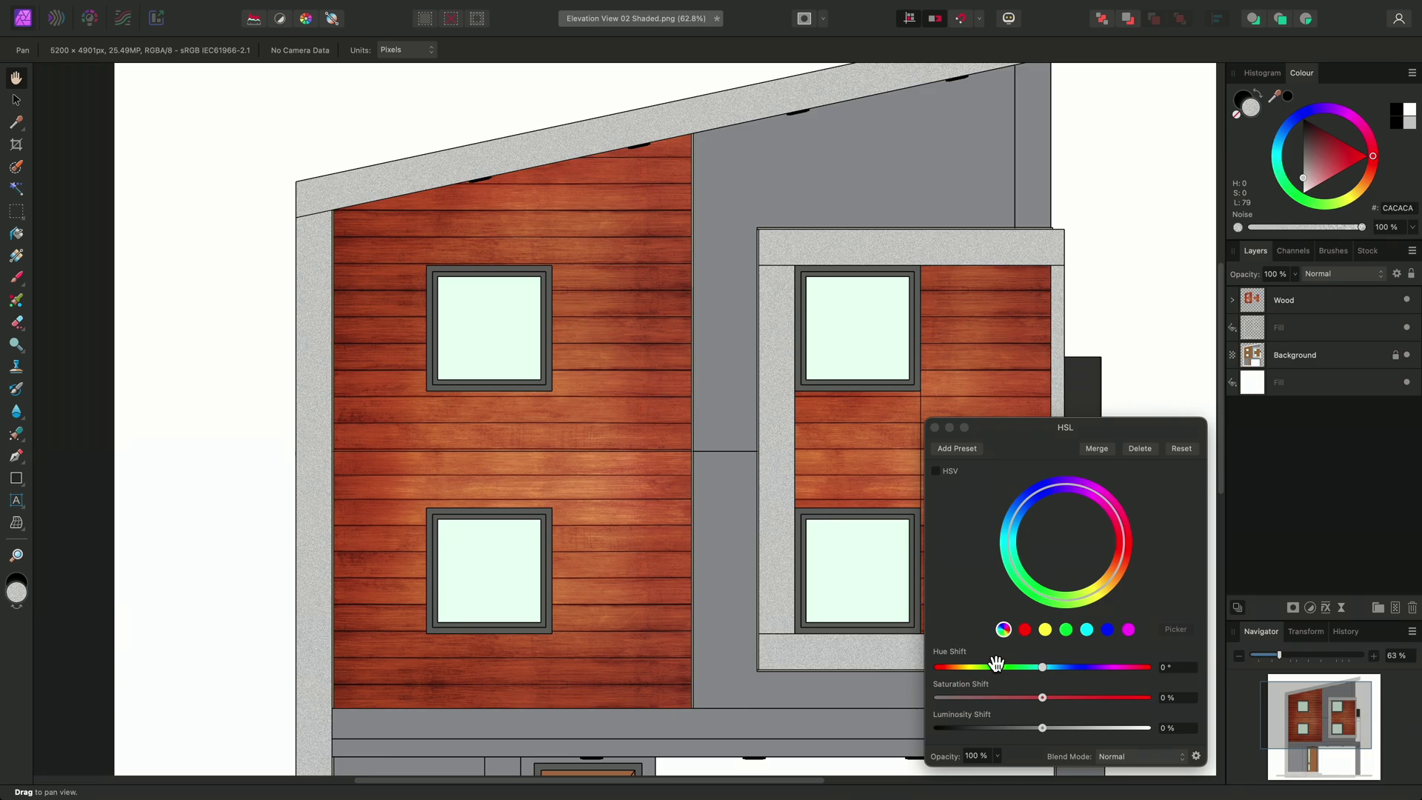
{"action": "left_click_drag", "start_coordinate": [1037, 697], "coordinate": [1013, 700]}
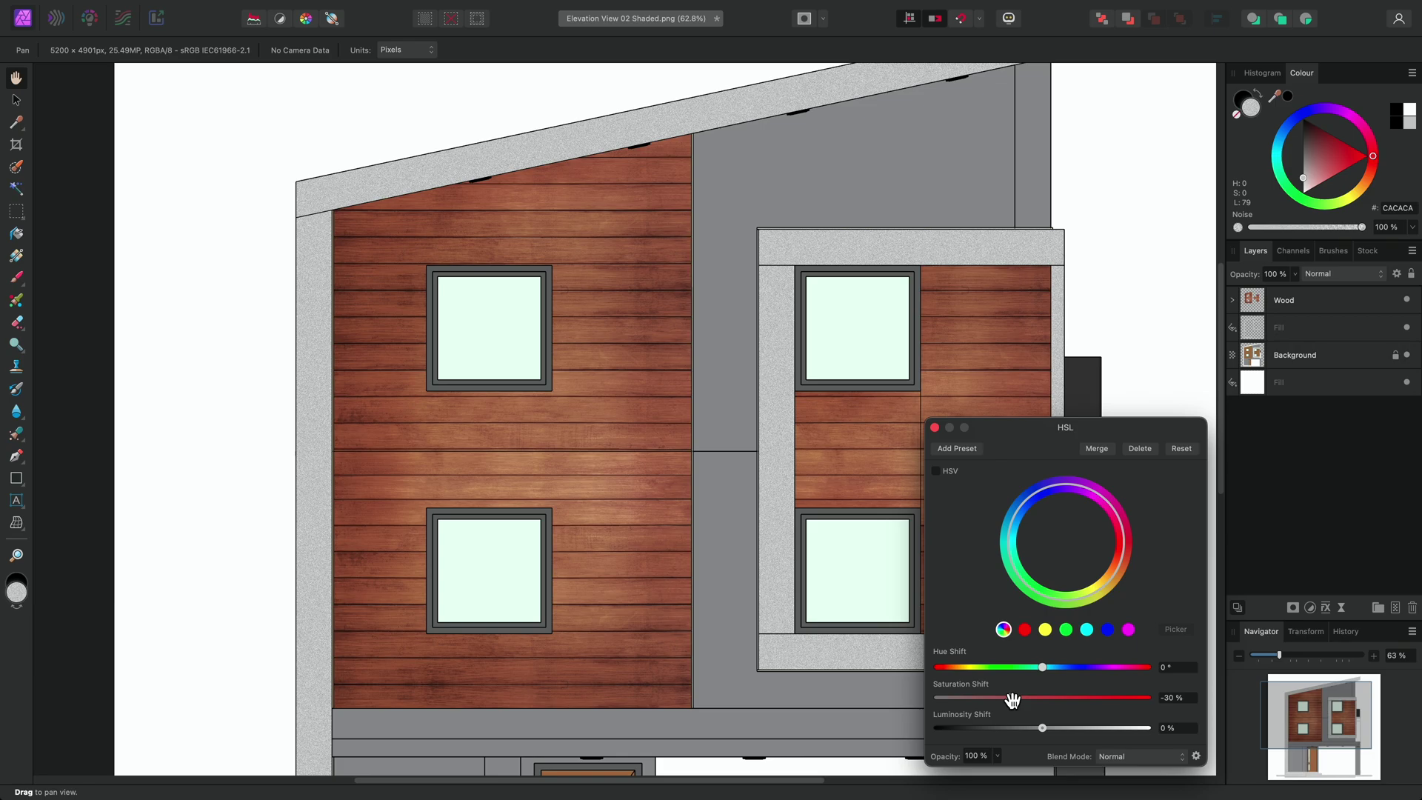
{"action": "left_click_drag", "start_coordinate": [1042, 728], "coordinate": [1035, 727]}
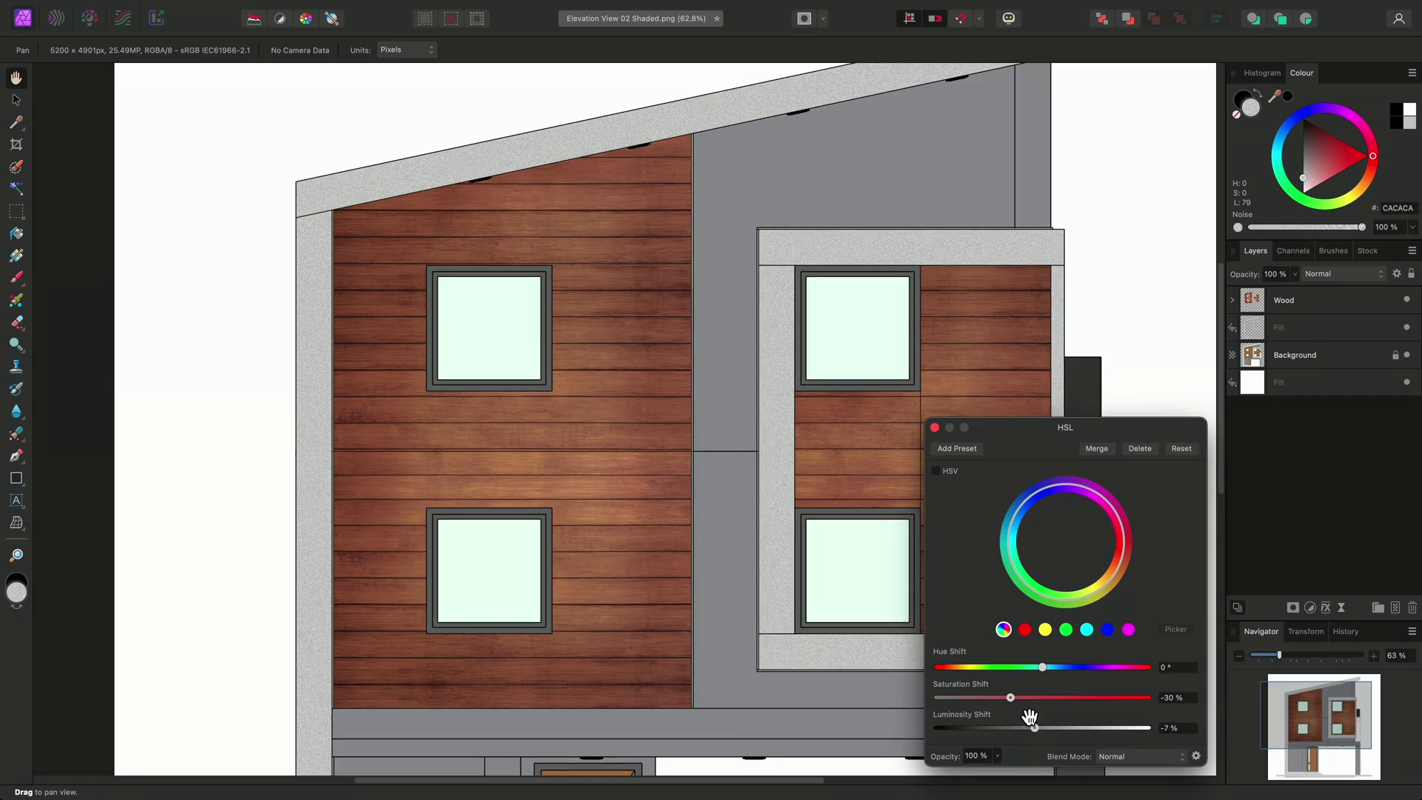
{"action": "left_click", "coordinate": [936, 428]}
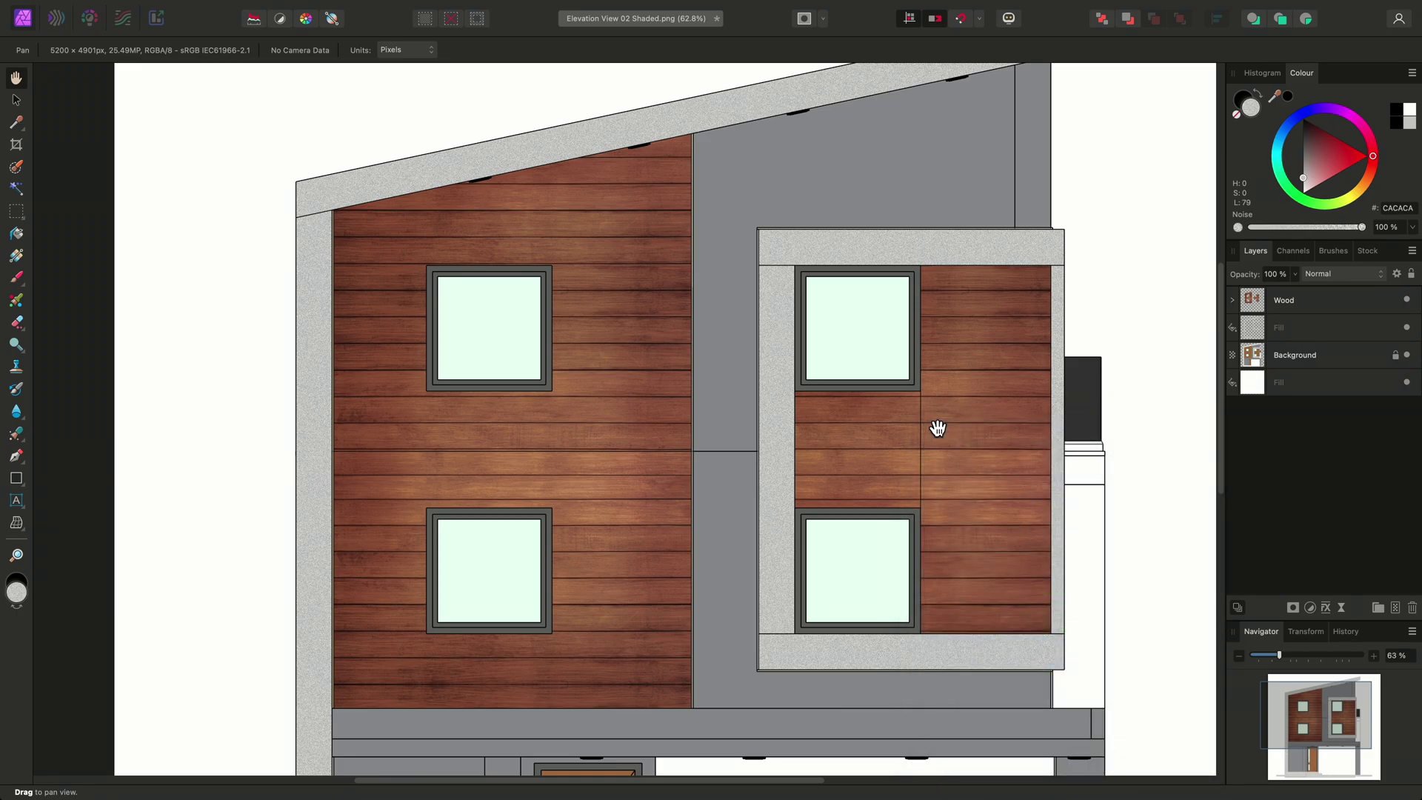
Compare the wood with the HSL adjustment hidden and shown, then recheck its settings
{"action": "left_click", "coordinate": [1233, 299]}
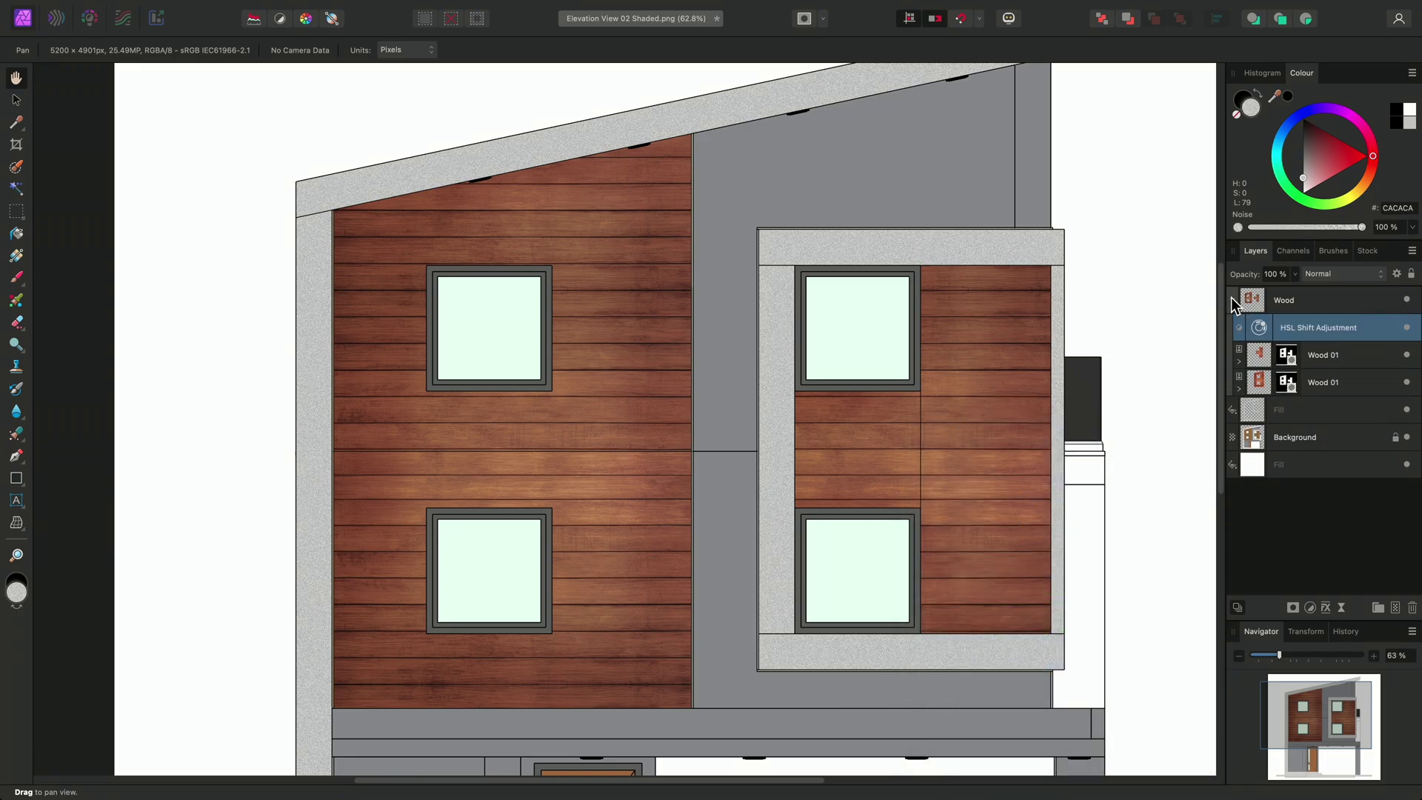
{"action": "left_click", "coordinate": [1406, 328]}
{"action": "left_click", "coordinate": [1406, 328]}
{"action": "double_click", "coordinate": [1262, 329]}
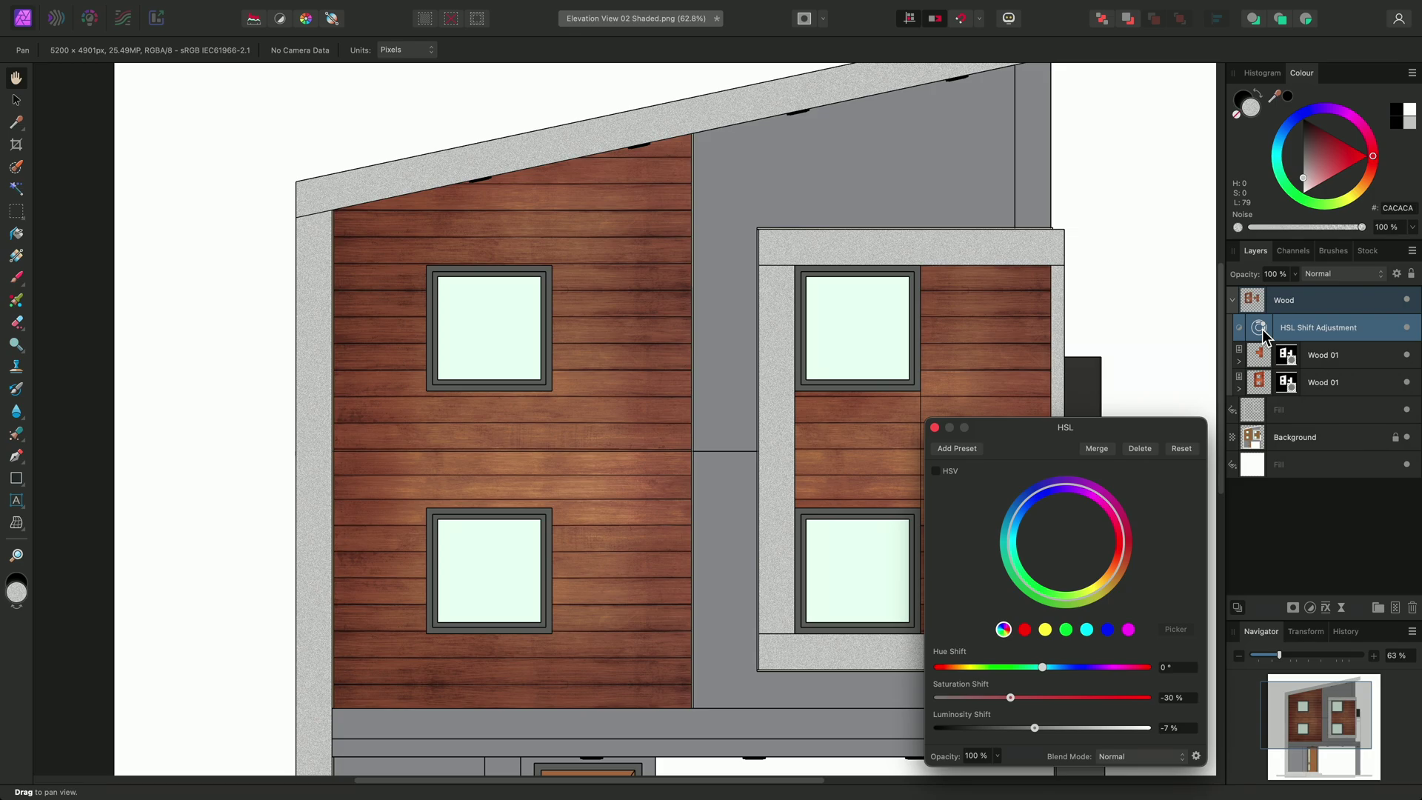
{"action": "left_click", "coordinate": [935, 428]}
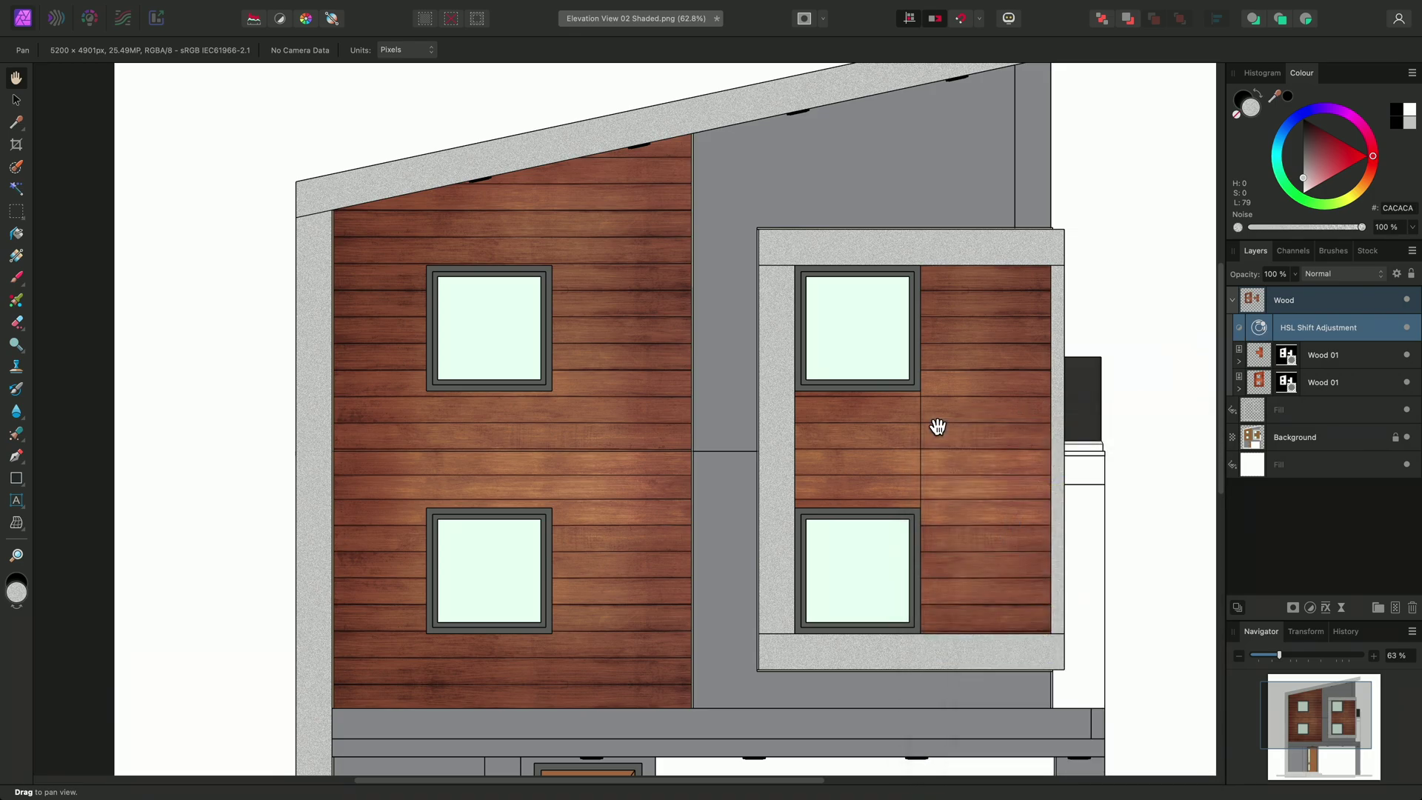
Flood-select the grey upper wall, strip and lower wall panels, then wrap the Wood group in a new group
{"action": "key", "text": "super+0"}
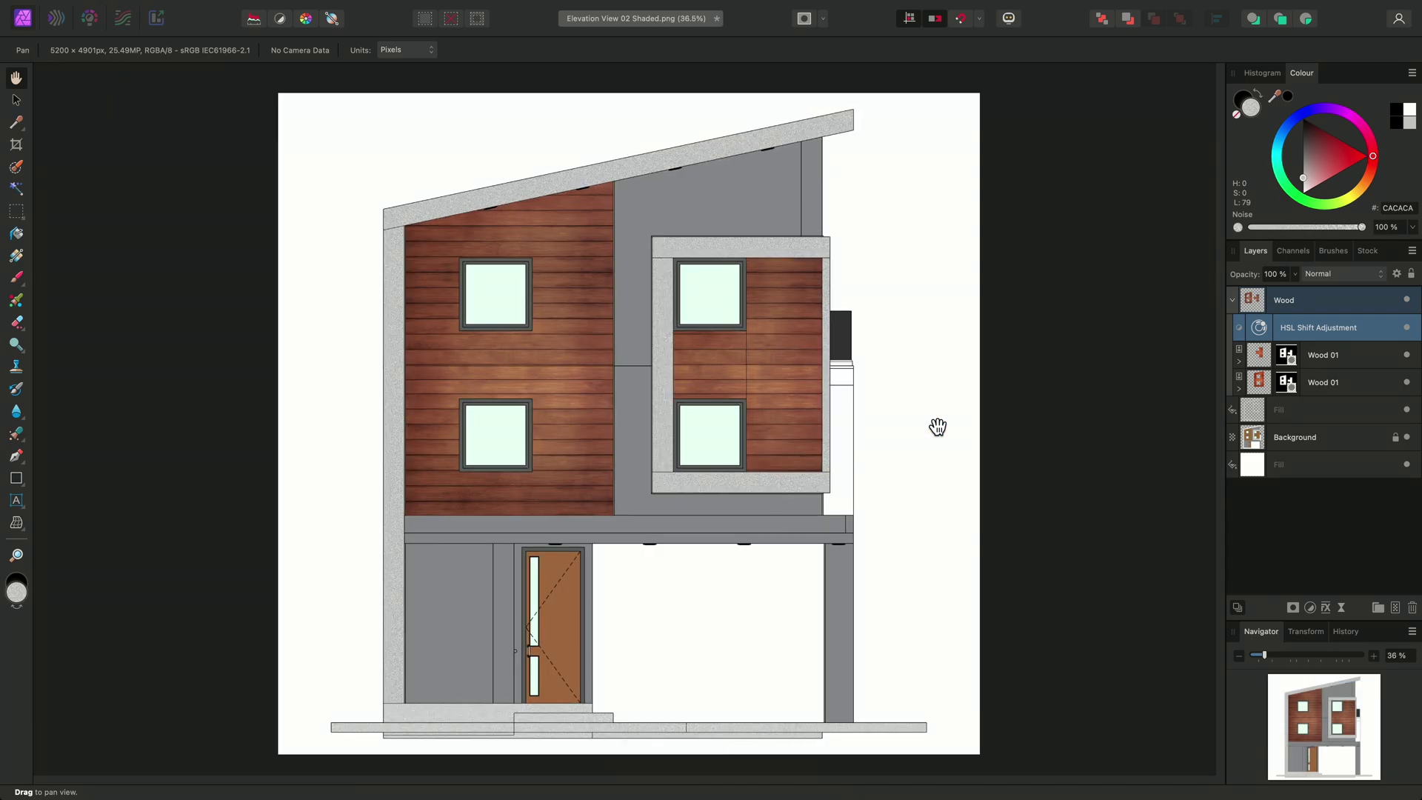
{"action": "key", "text": "w"}
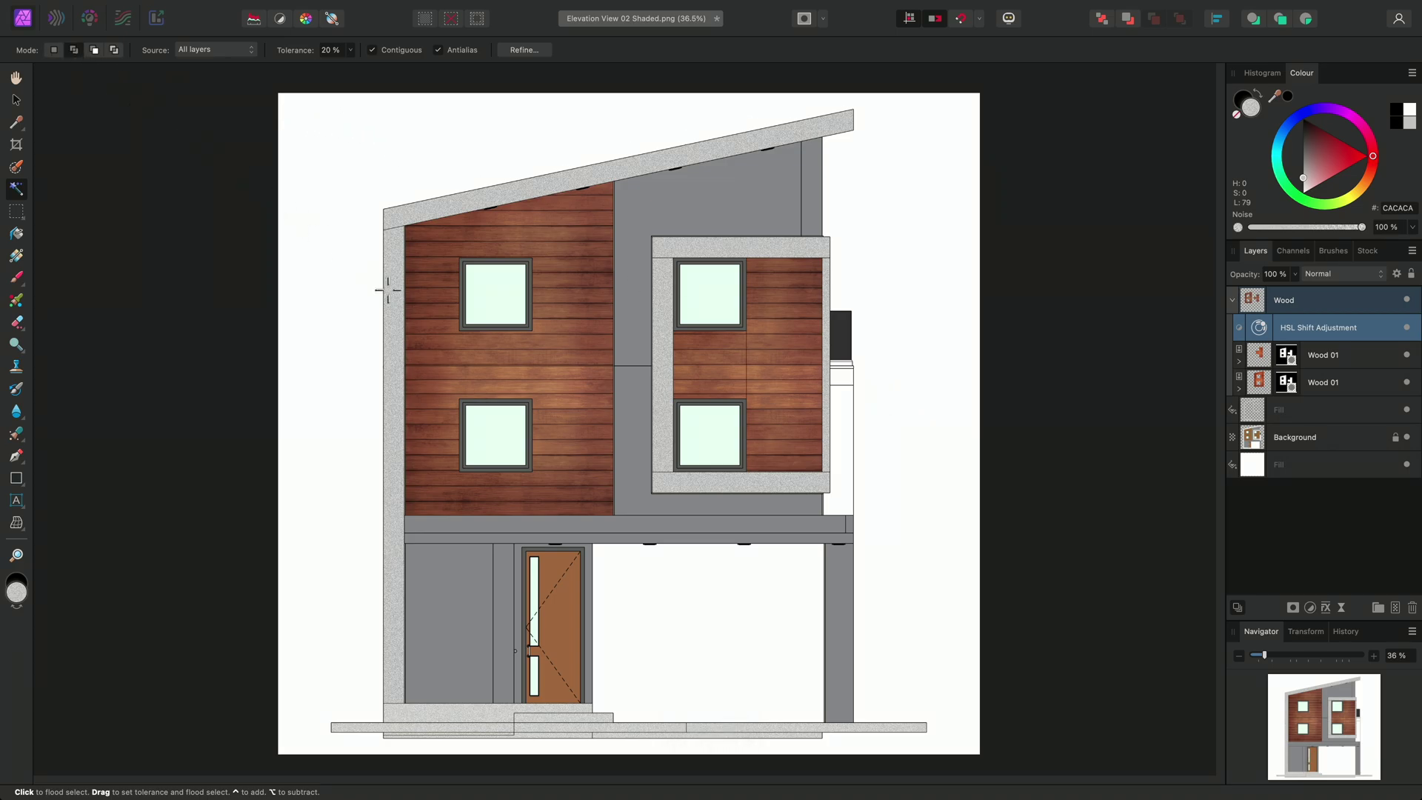
{"action": "left_click", "coordinate": [711, 212]}
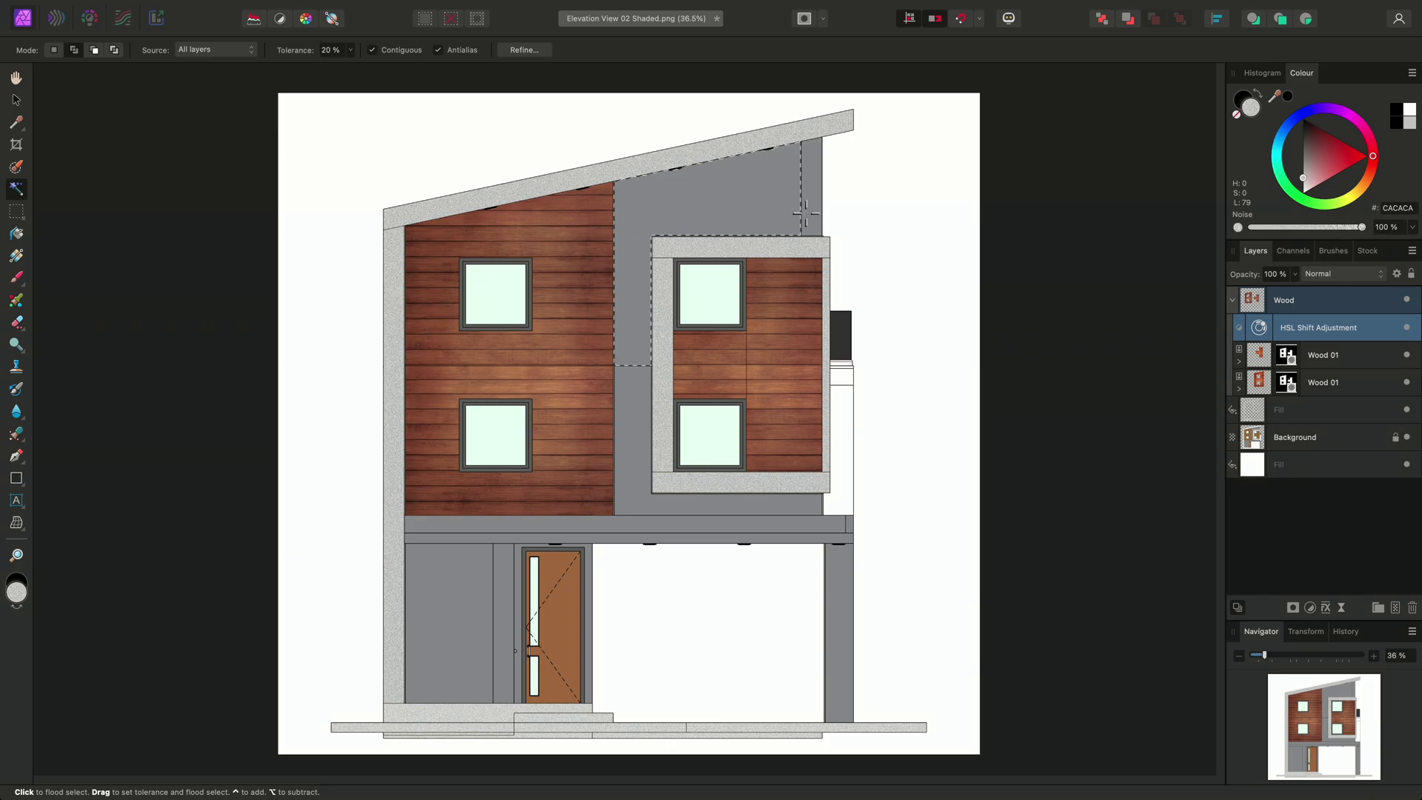
{"action": "left_click", "coordinate": [622, 419]}
{"action": "scroll", "coordinate": [535, 423], "scroll_direction": "up", "scroll_amount": 3}
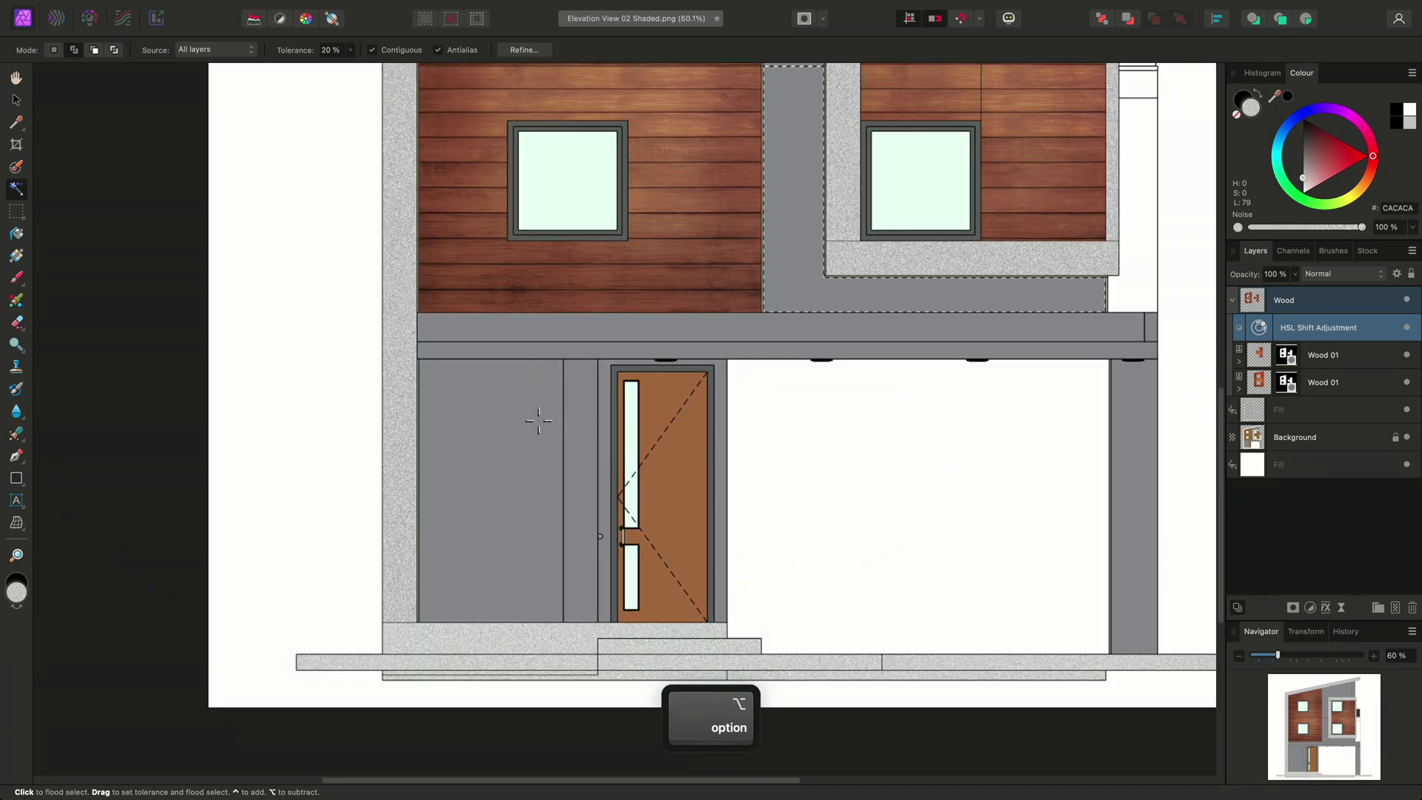
{"action": "left_click", "coordinate": [537, 423]}
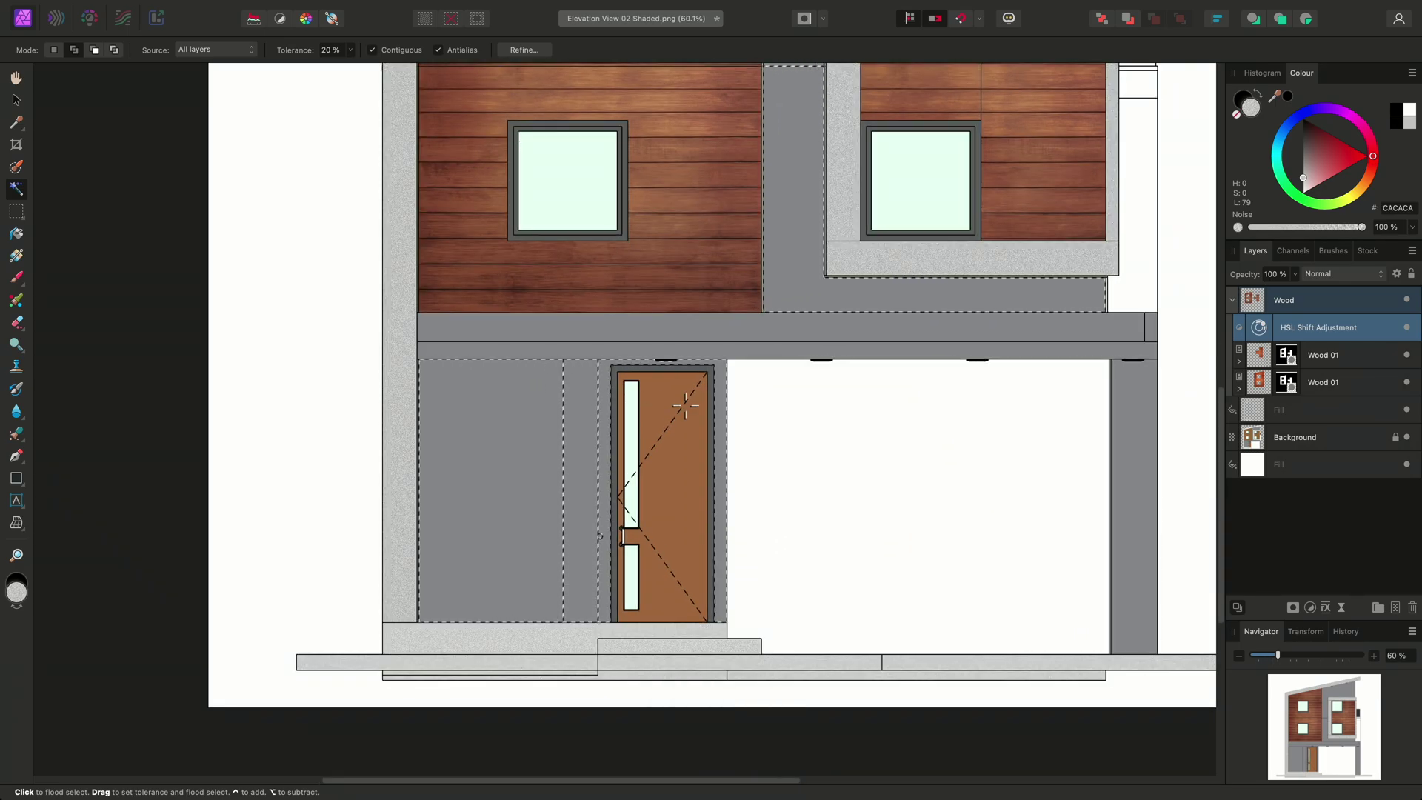
{"action": "scroll", "coordinate": [717, 408], "scroll_direction": "right", "scroll_amount": 5}
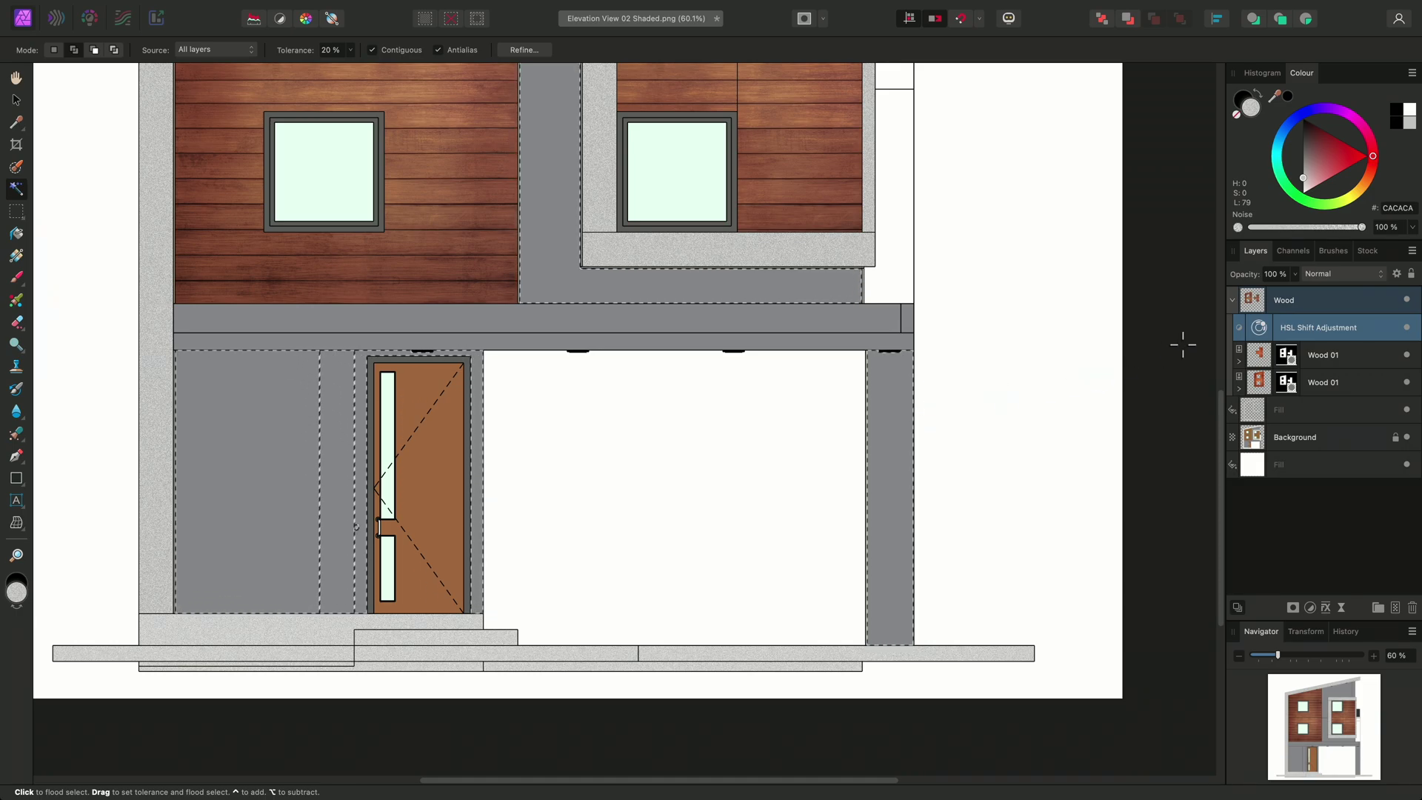
{"action": "left_click", "coordinate": [1306, 300]}
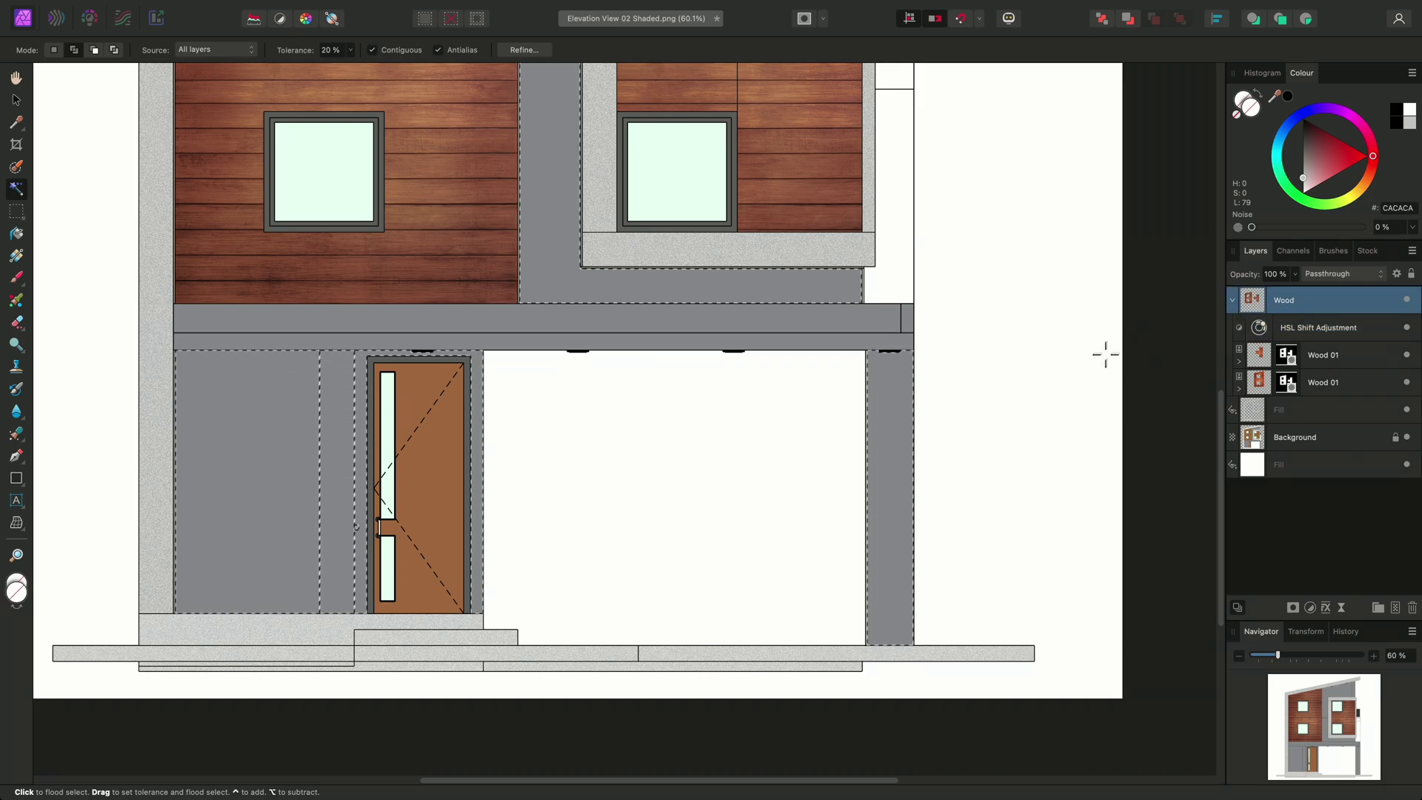
{"action": "key", "text": "super+g"}
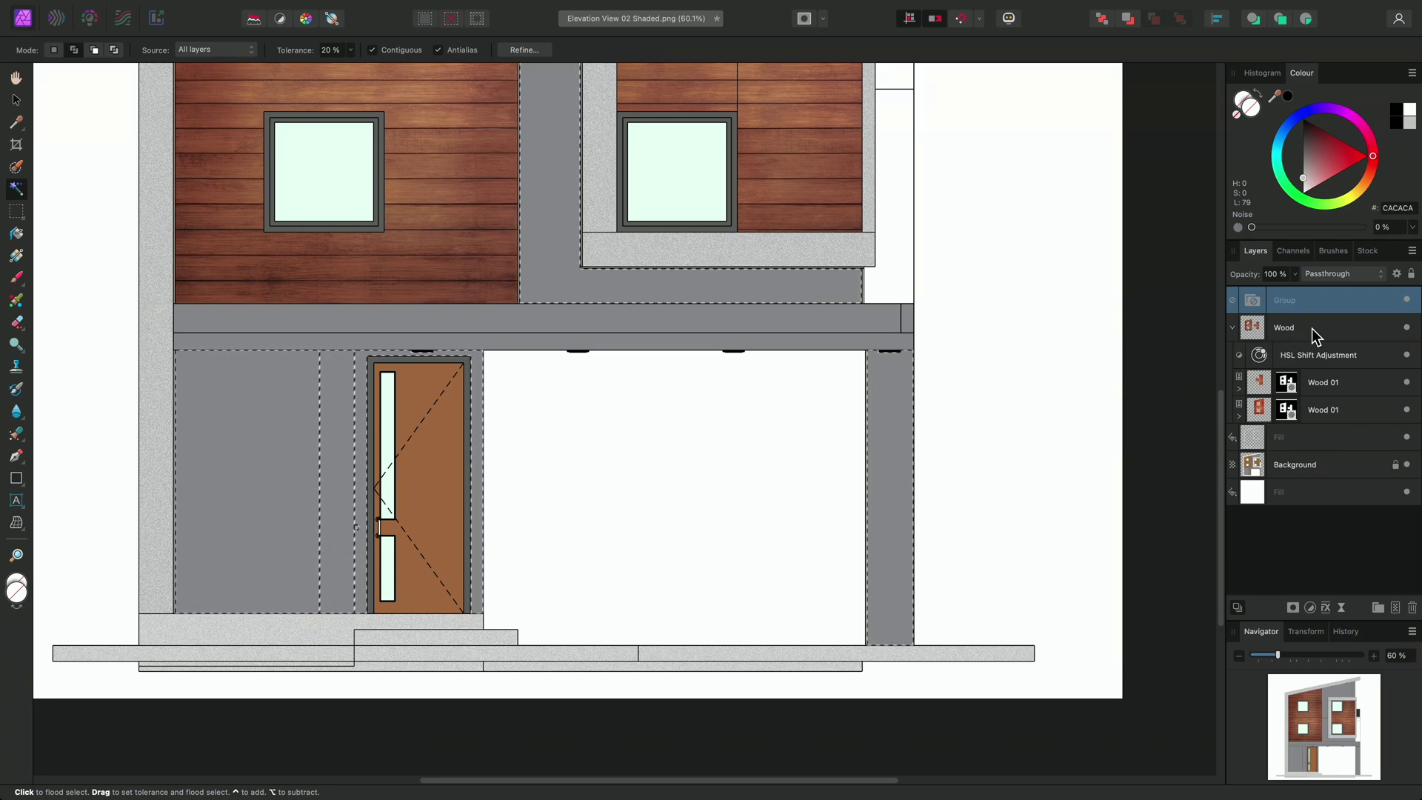
Mask the new group to the selected grey walls, then deselect and fit the document in view
{"action": "left_click", "coordinate": [1294, 608]}
{"action": "left_click", "coordinate": [1301, 614]}
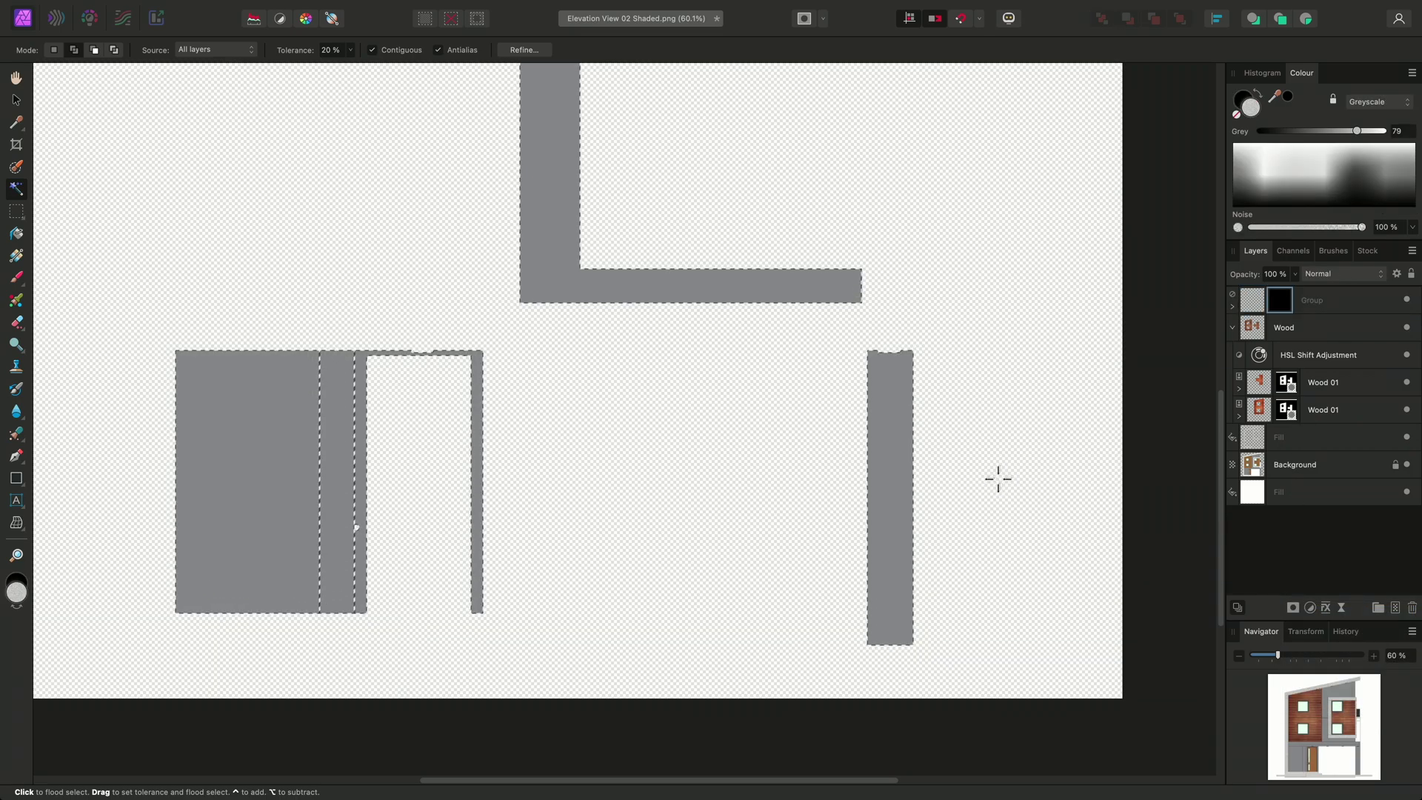
{"action": "key", "text": "super+d"}
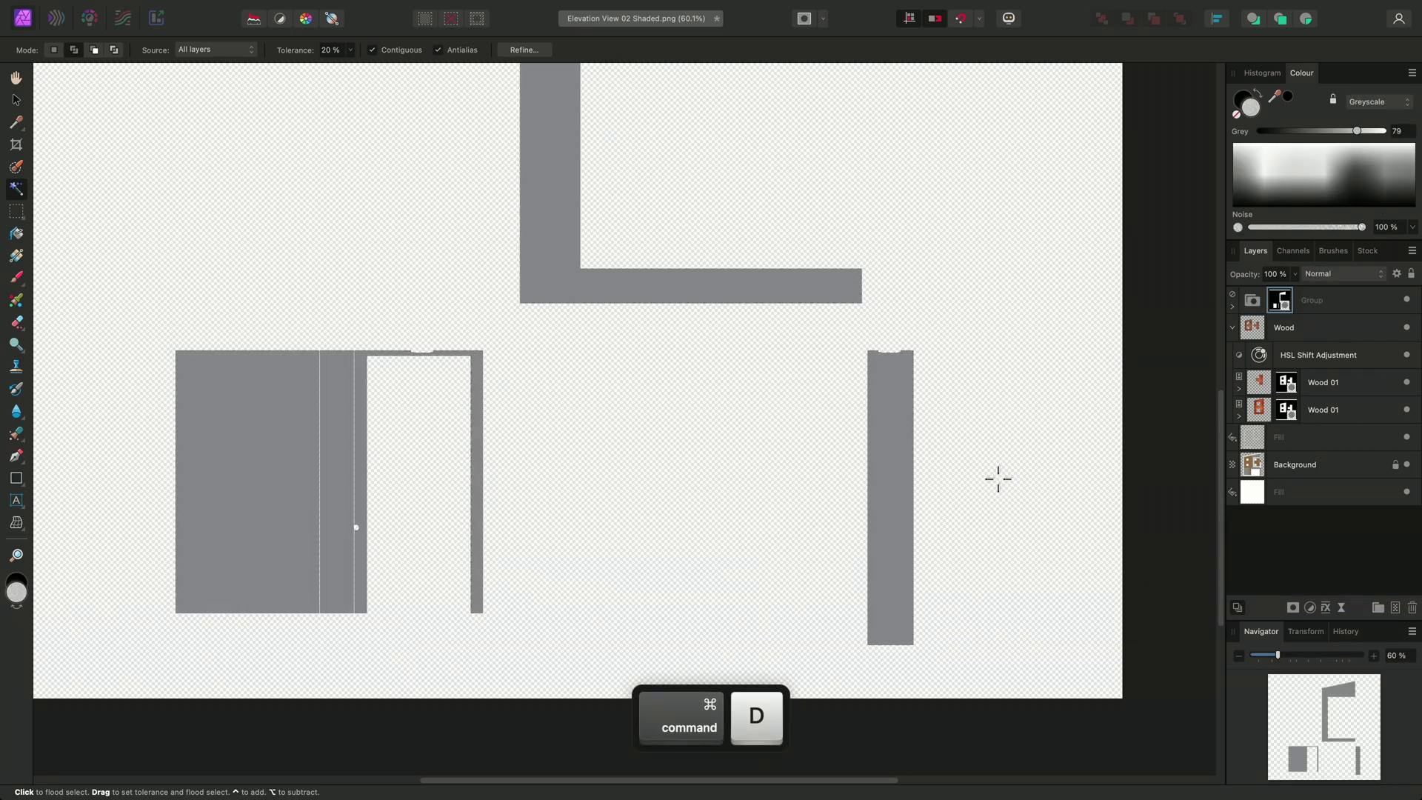
{"action": "key", "text": "super+0"}
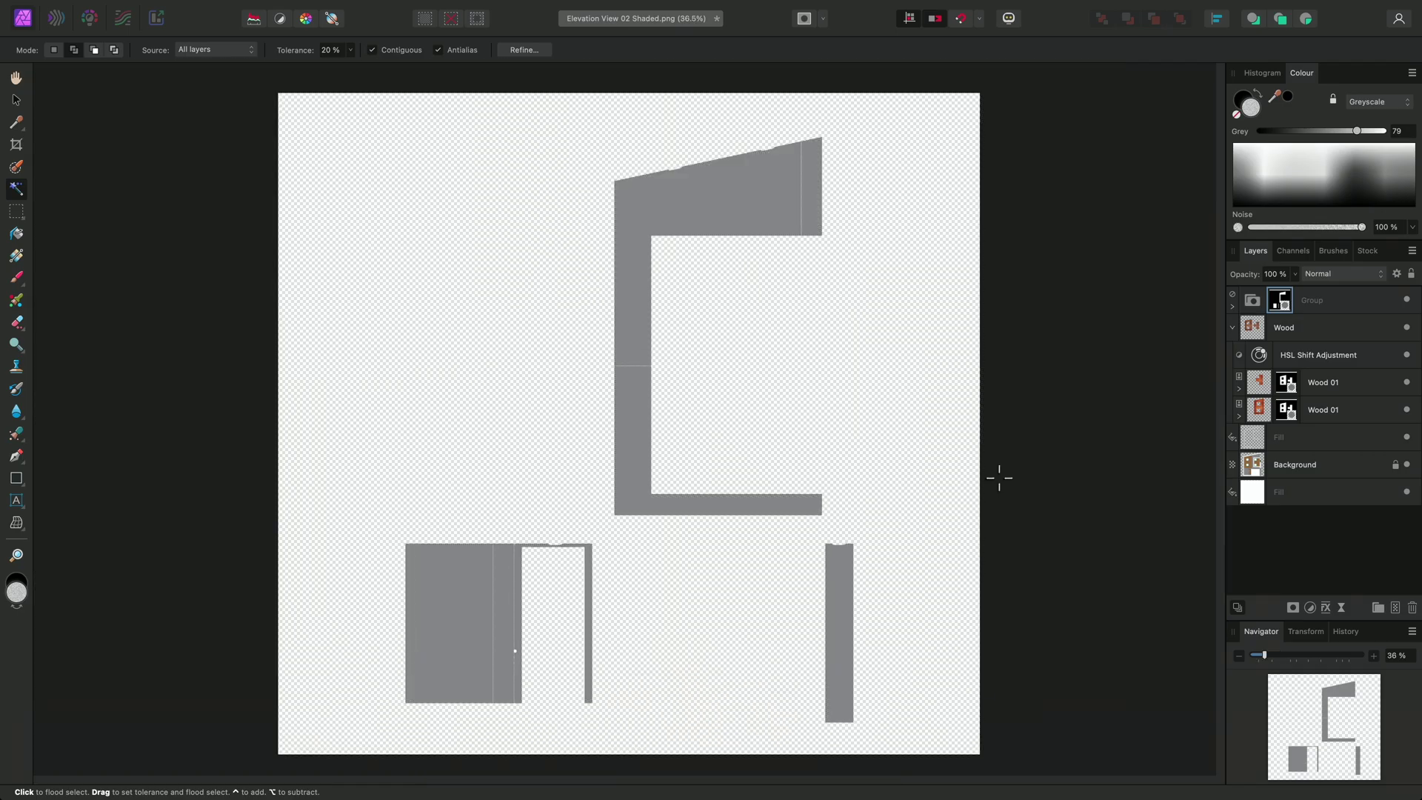
{"action": "left_click", "coordinate": [1233, 305]}
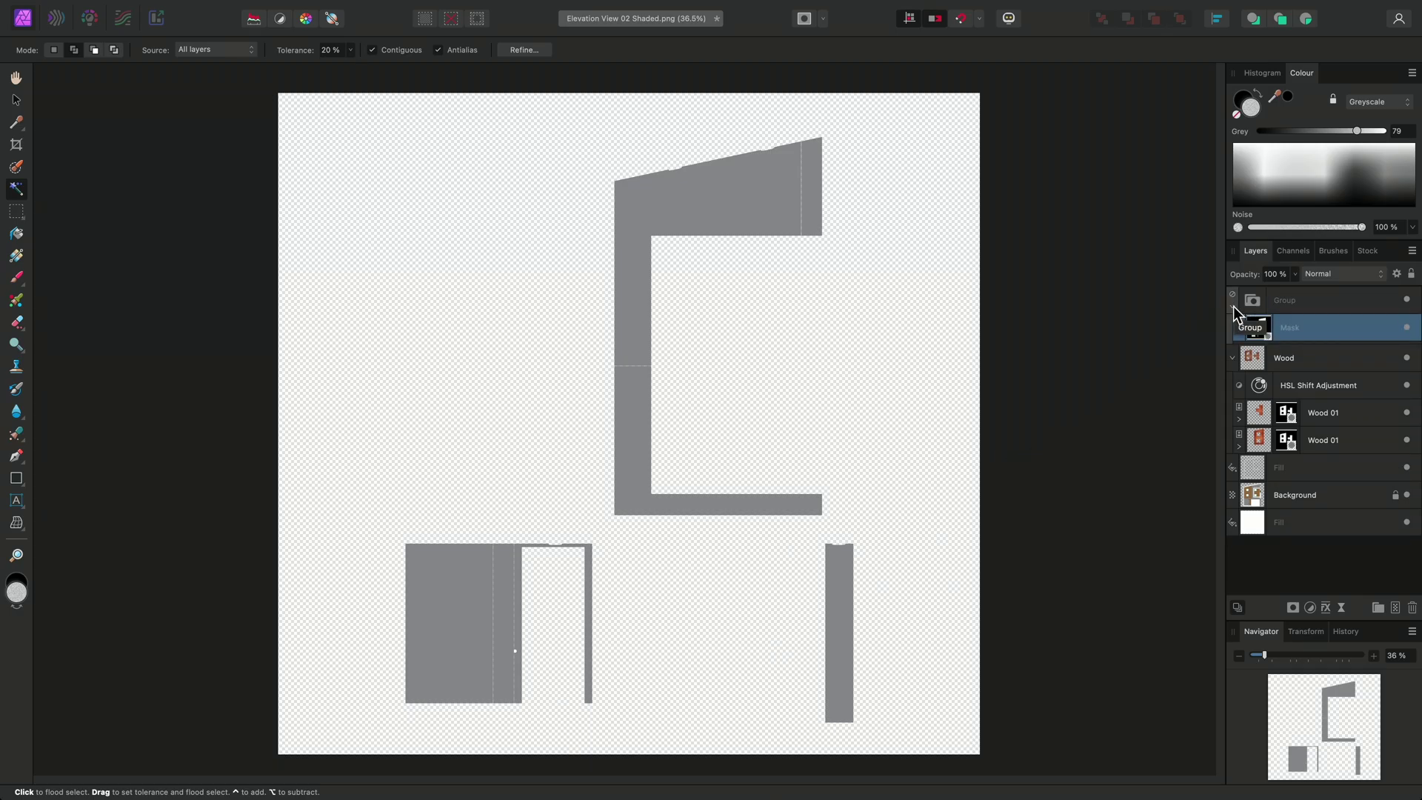
Drag Concrete 01.jpg from the Textures folder in Finder into Affinity
{"action": "key", "text": "super+Tab"}
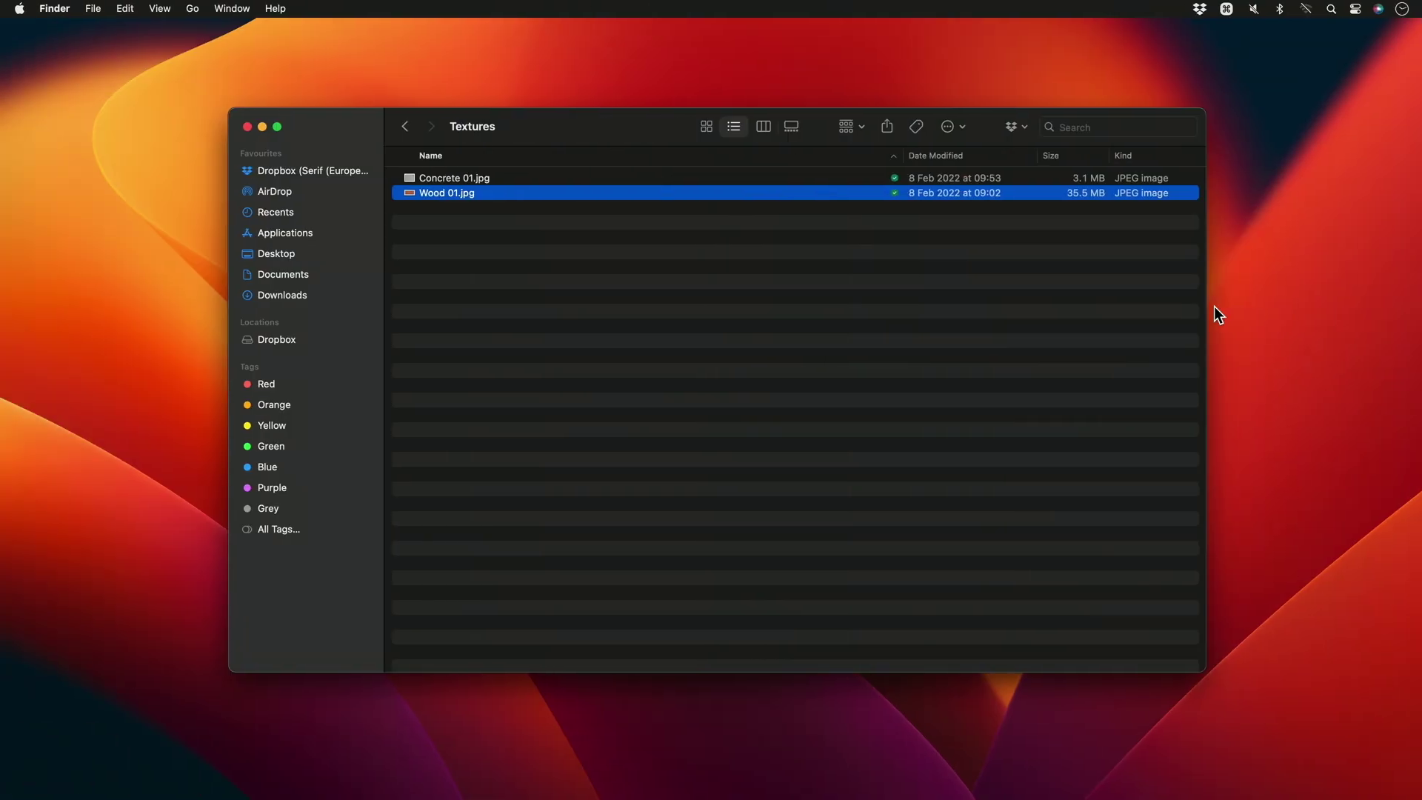
{"action": "left_click", "coordinate": [583, 178]}
{"action": "left_click_drag", "start_coordinate": [516, 178], "coordinate": [710, 390]}
{"action": "key", "text": "super+Tab"}
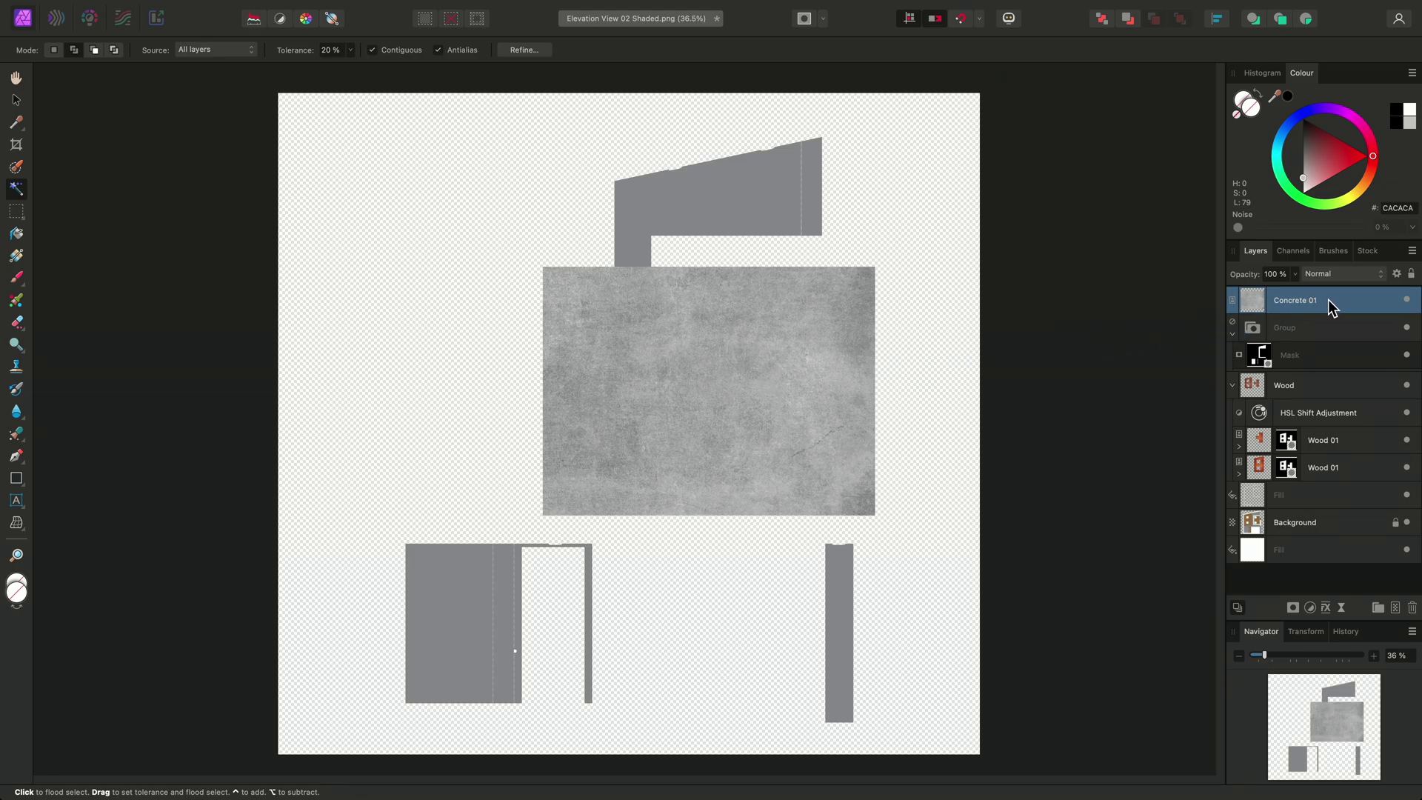
Nest the Concrete 01 layer in the masked group and move it over the upper grey wall
{"action": "left_click_drag", "start_coordinate": [1327, 300], "coordinate": [1326, 331]}
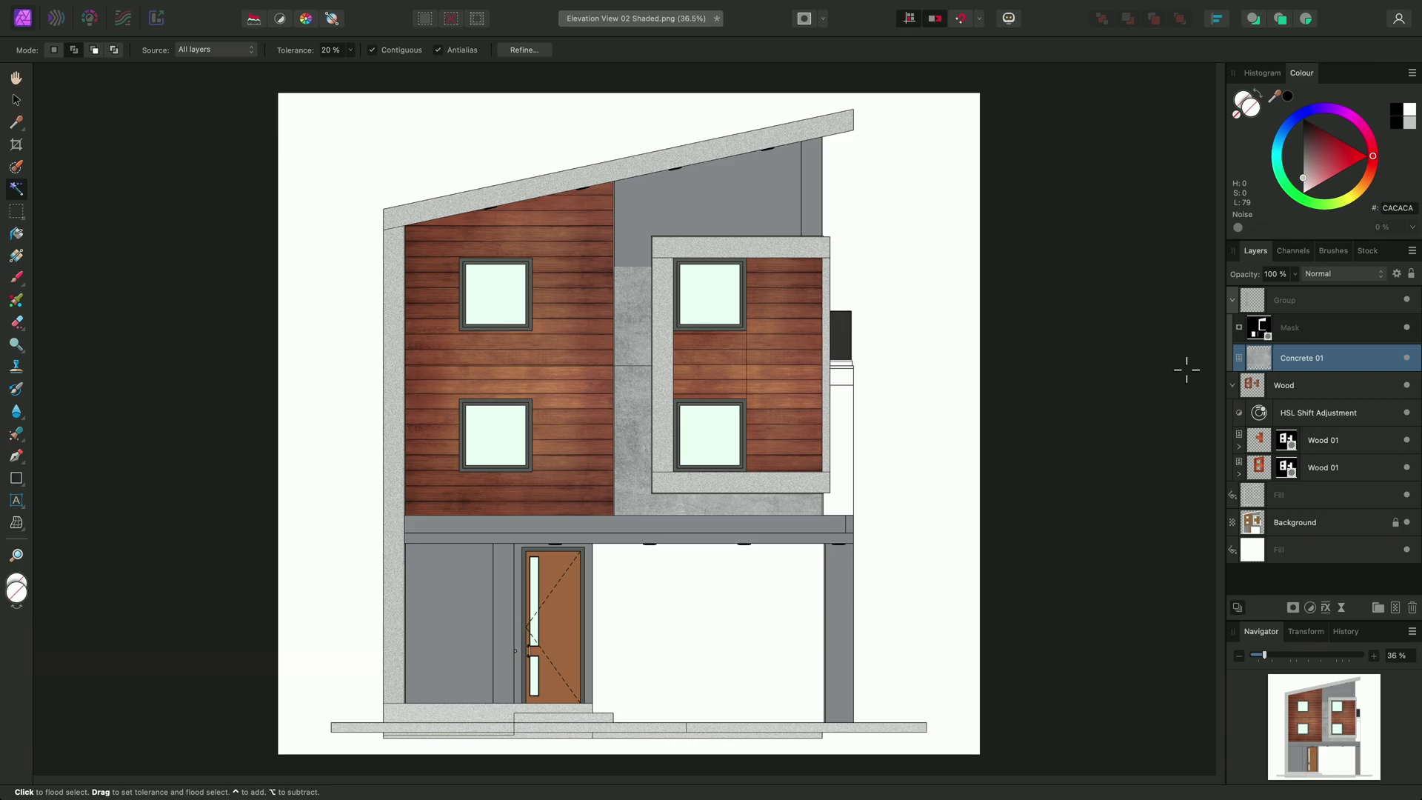
{"action": "key", "text": "v"}
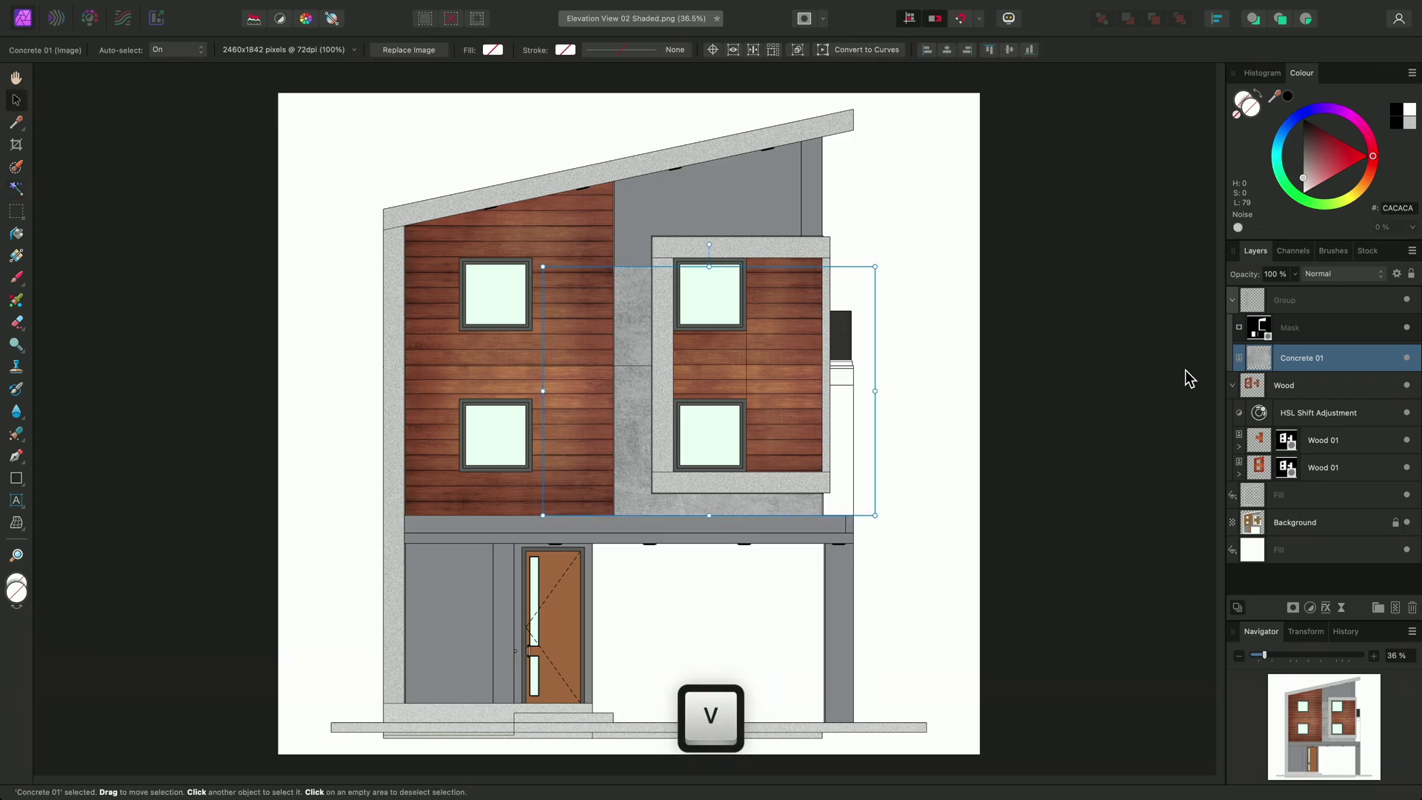
{"action": "left_click_drag", "start_coordinate": [755, 399], "coordinate": [770, 251]}
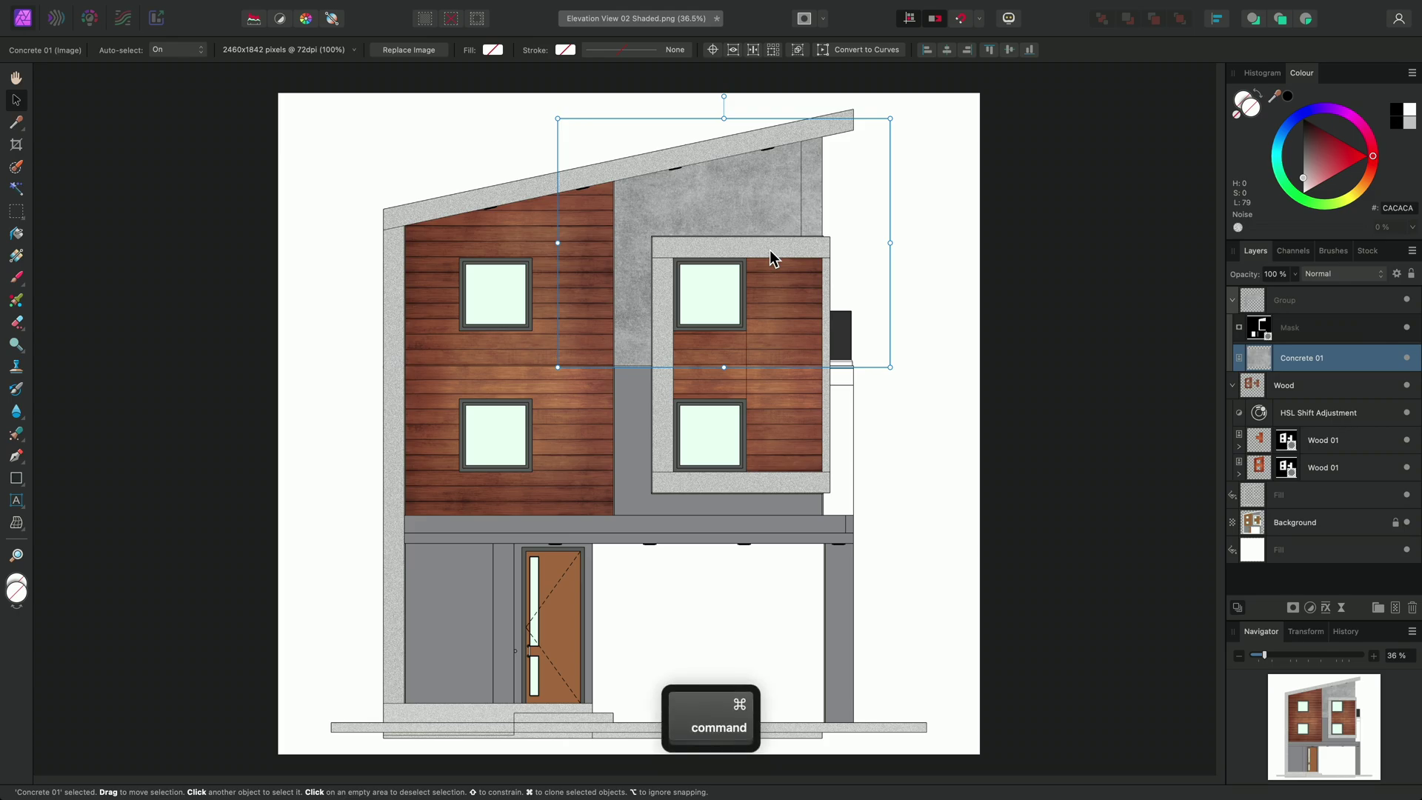
Duplicate the concrete downward, rotate the copy 90° and shrink it onto the ground-floor wall
{"action": "left_click_drag", "start_coordinate": [770, 250], "coordinate": [761, 480]}
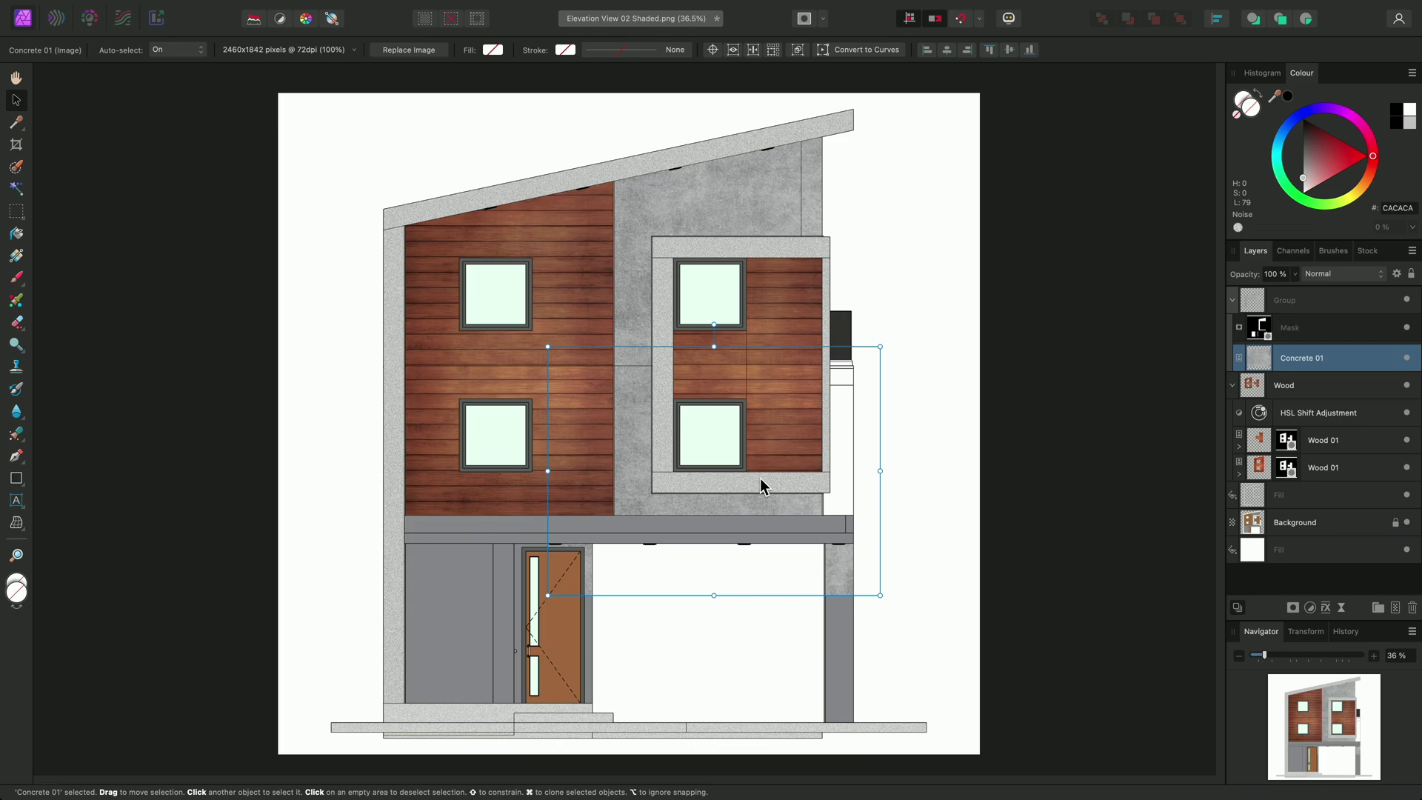
{"action": "mouse_move", "coordinate": [761, 480]}
{"action": "left_mouse_down"}
{"action": "mouse_move", "coordinate": [742, 385]}
{"action": "mouse_move", "coordinate": [746, 417]}
{"action": "left_mouse_up"}
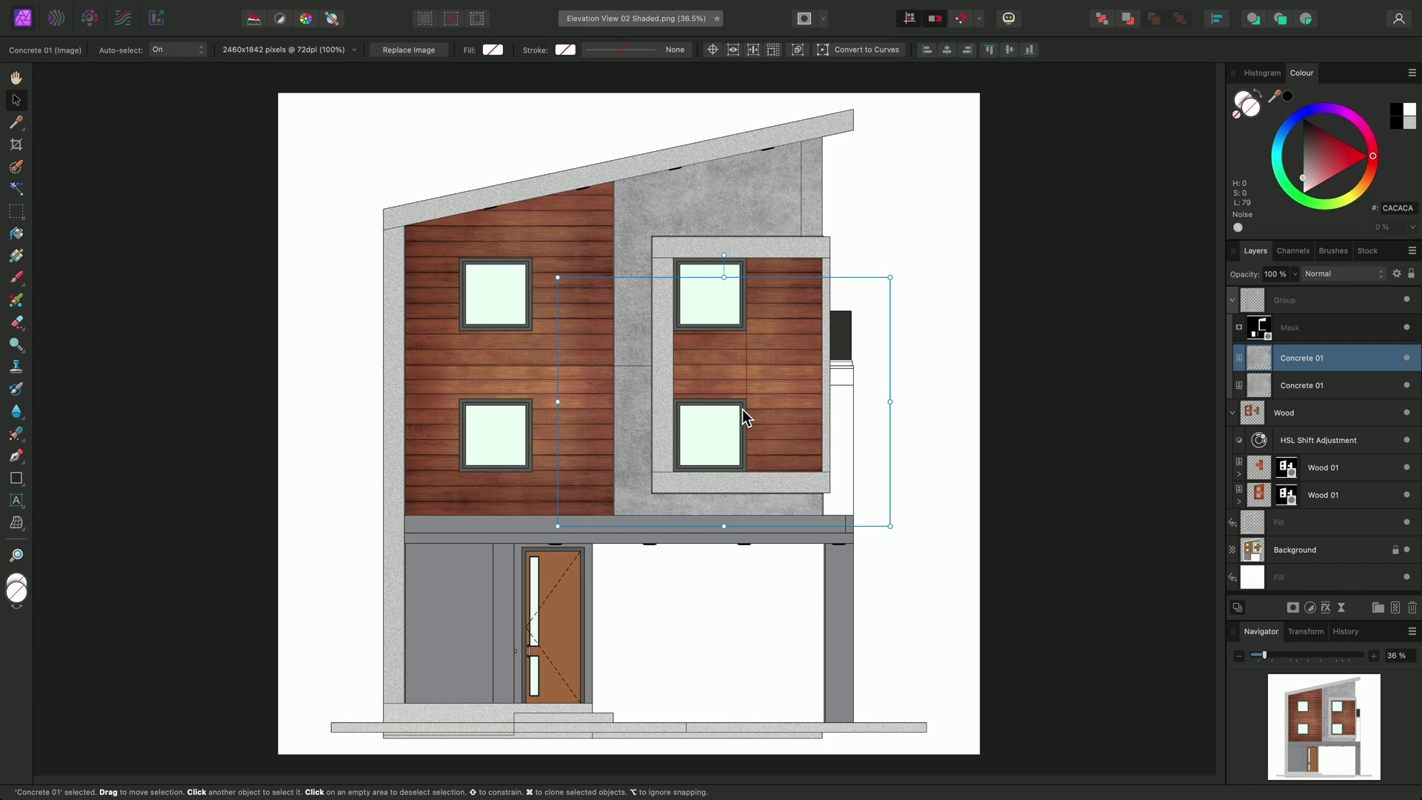
{"action": "left_click_drag", "start_coordinate": [746, 417], "coordinate": [533, 608]}
{"action": "scroll", "coordinate": [554, 462], "scroll_direction": "down", "scroll_amount": 3}
{"action": "scroll", "coordinate": [554, 462], "scroll_direction": "up", "scroll_amount": 3}
{"action": "left_click_drag", "start_coordinate": [549, 317], "coordinate": [667, 538]}
{"action": "left_click_drag", "start_coordinate": [759, 259], "coordinate": [687, 259]}
{"action": "scroll", "coordinate": [563, 437], "scroll_direction": "down", "scroll_amount": 2}
{"action": "scroll", "coordinate": [731, 303], "scroll_direction": "right", "scroll_amount": 5}
Clone another concrete copy to cover the remaining ground-floor wall and right pillar
{"action": "mouse_move", "coordinate": [518, 343]}
{"action": "left_mouse_down"}
{"action": "mouse_move", "coordinate": [501, 416]}
{"action": "mouse_move", "coordinate": [692, 425]}
{"action": "mouse_move", "coordinate": [857, 532]}
{"action": "mouse_move", "coordinate": [759, 559]}
{"action": "left_mouse_up"}
{"action": "scroll", "coordinate": [762, 474], "scroll_direction": "down", "scroll_amount": 5}
{"action": "mouse_move", "coordinate": [582, 700]}
{"action": "left_mouse_down"}
{"action": "mouse_move", "coordinate": [730, 623]}
{"action": "mouse_move", "coordinate": [740, 577]}
{"action": "left_mouse_up"}
{"action": "scroll", "coordinate": [781, 348], "scroll_direction": "up", "scroll_amount": 2}
{"action": "scroll", "coordinate": [780, 348], "scroll_direction": "right", "scroll_amount": 1}
{"action": "scroll", "coordinate": [781, 348], "scroll_direction": "up", "scroll_amount": 3}
{"action": "scroll", "coordinate": [781, 349], "scroll_direction": "right", "scroll_amount": 1}
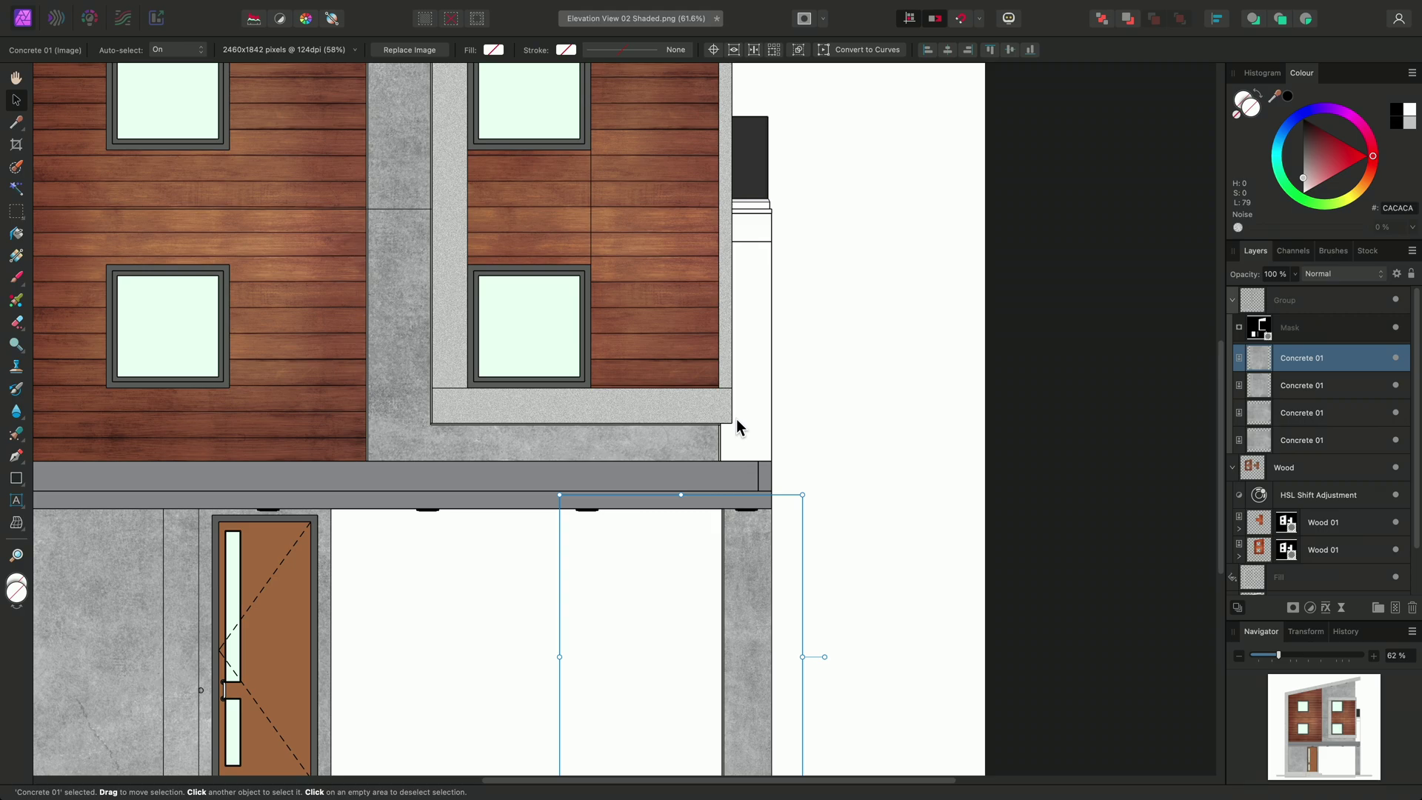
Flood-select the narrow band and white column beside the upper window box
{"action": "key", "text": "w"}
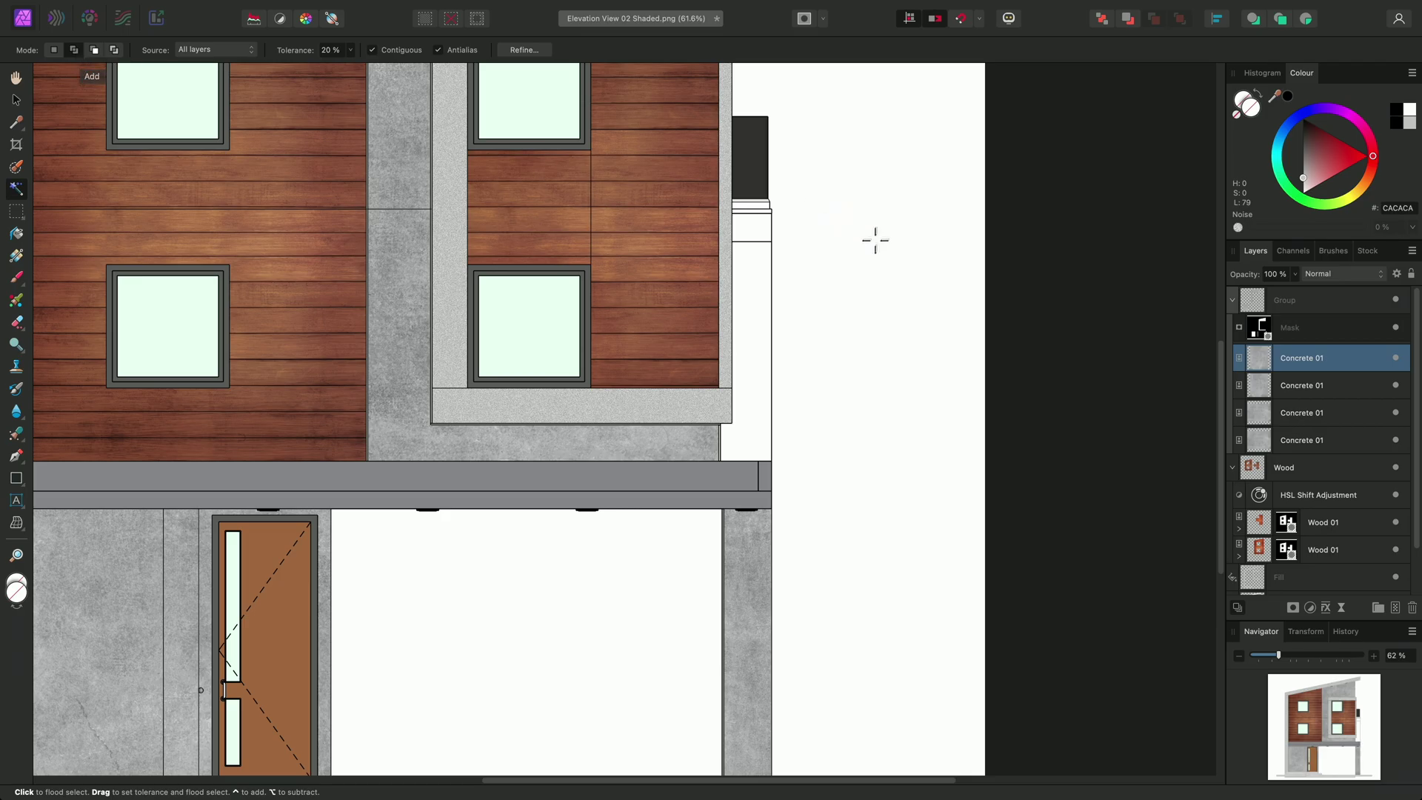
{"action": "scroll", "coordinate": [819, 286], "scroll_direction": "up", "scroll_amount": 5}
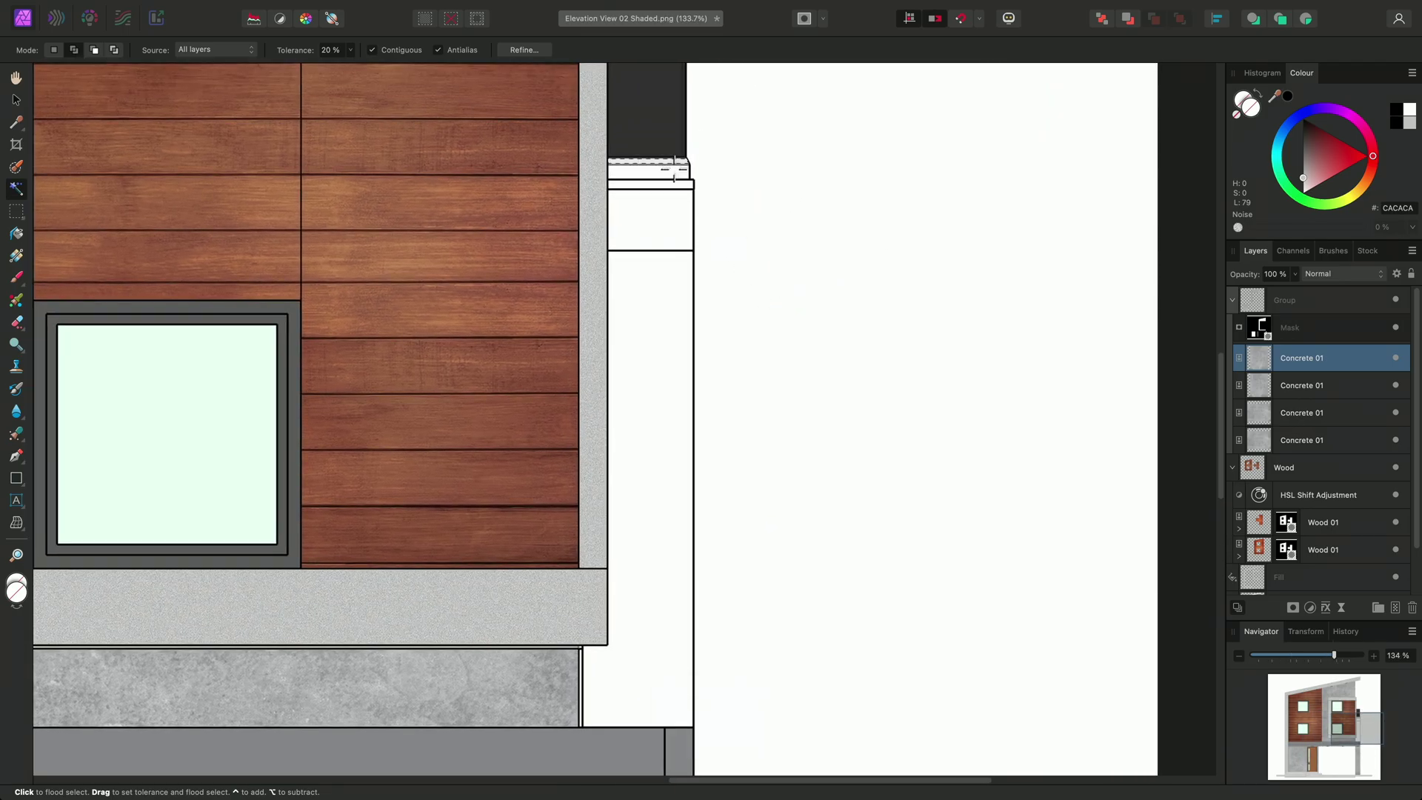
{"action": "left_click", "coordinate": [671, 168]}
{"action": "scroll", "coordinate": [666, 228], "scroll_direction": "down", "scroll_amount": 3}
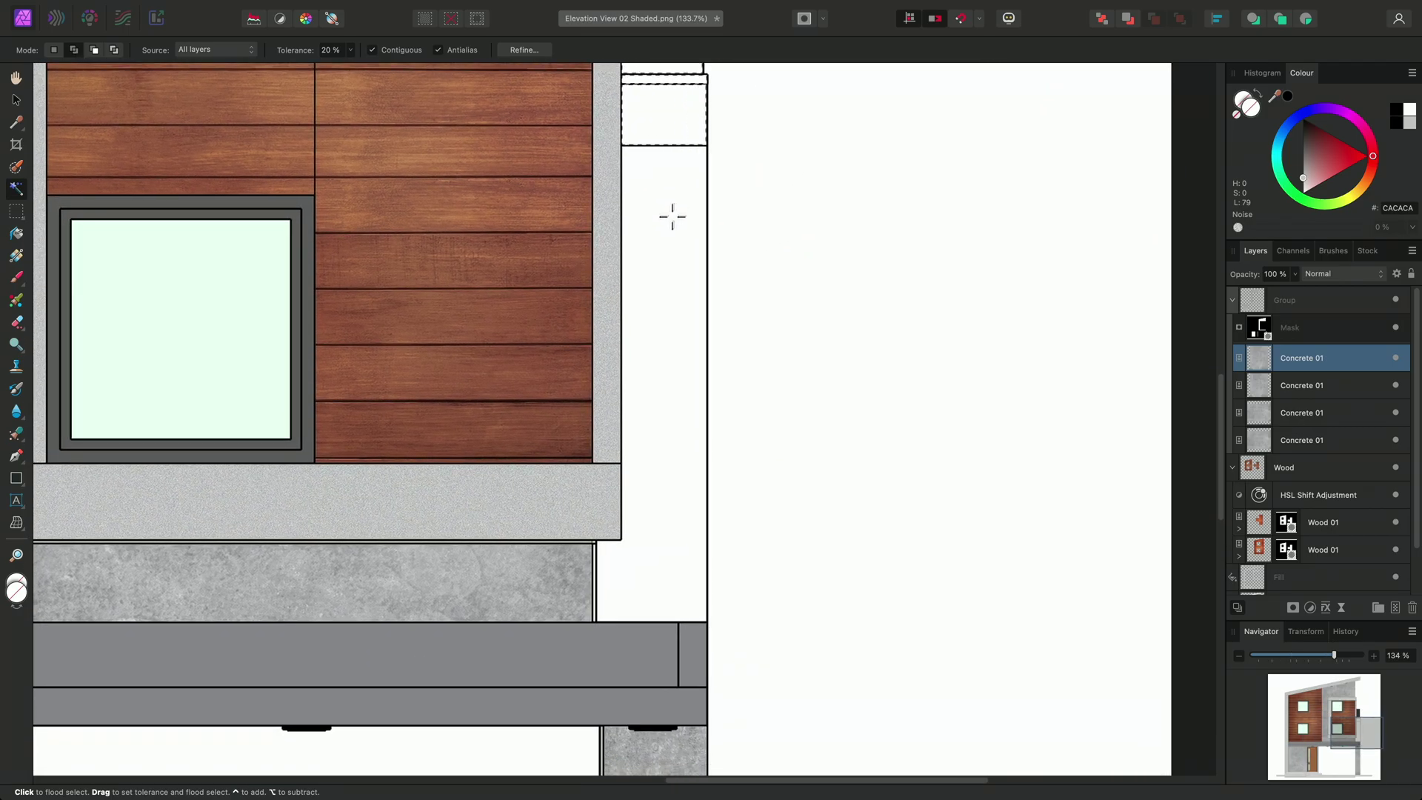
{"action": "left_click", "coordinate": [669, 222], "text": "shift"}
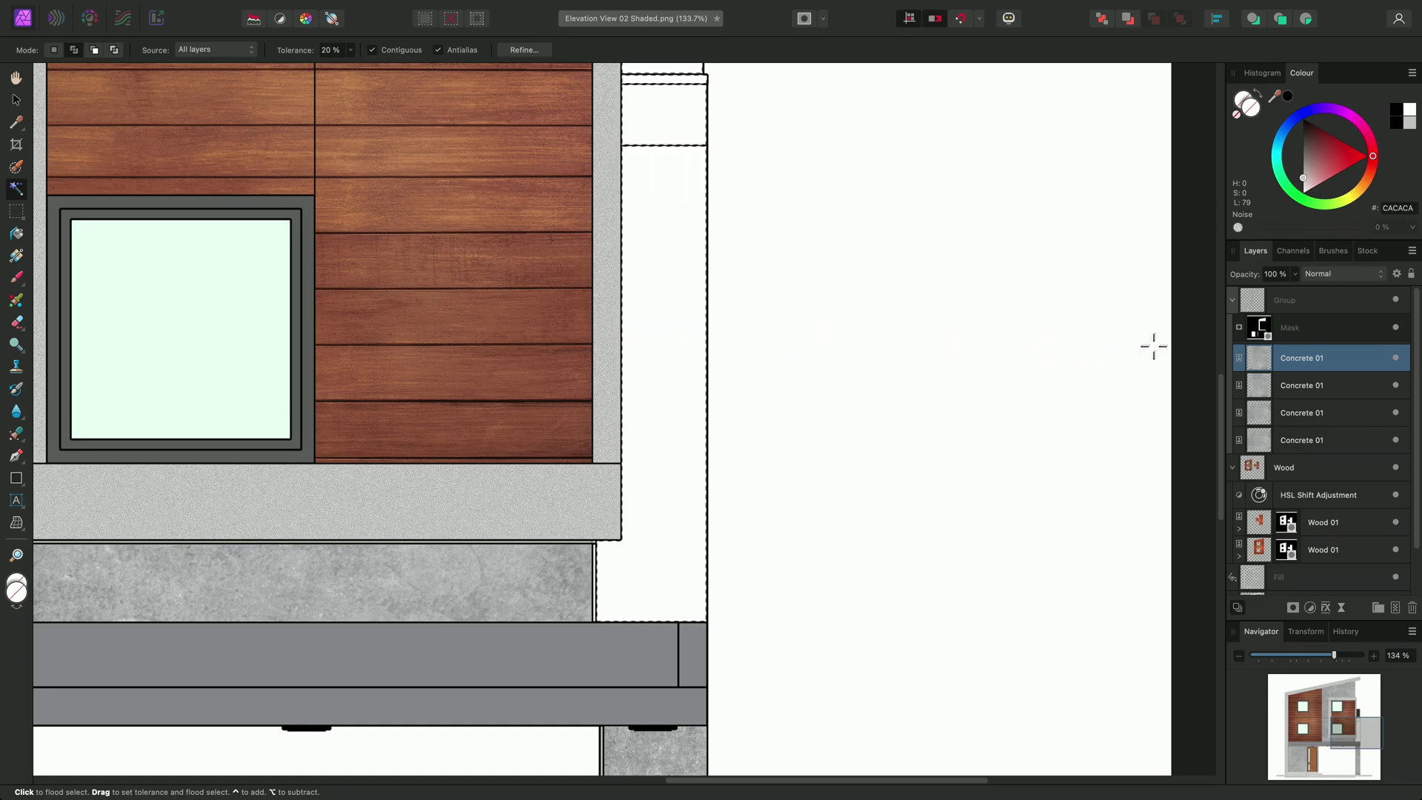
Fill the selection into the group's mask with the primary colour, then deselect
{"action": "left_click", "coordinate": [1308, 328]}
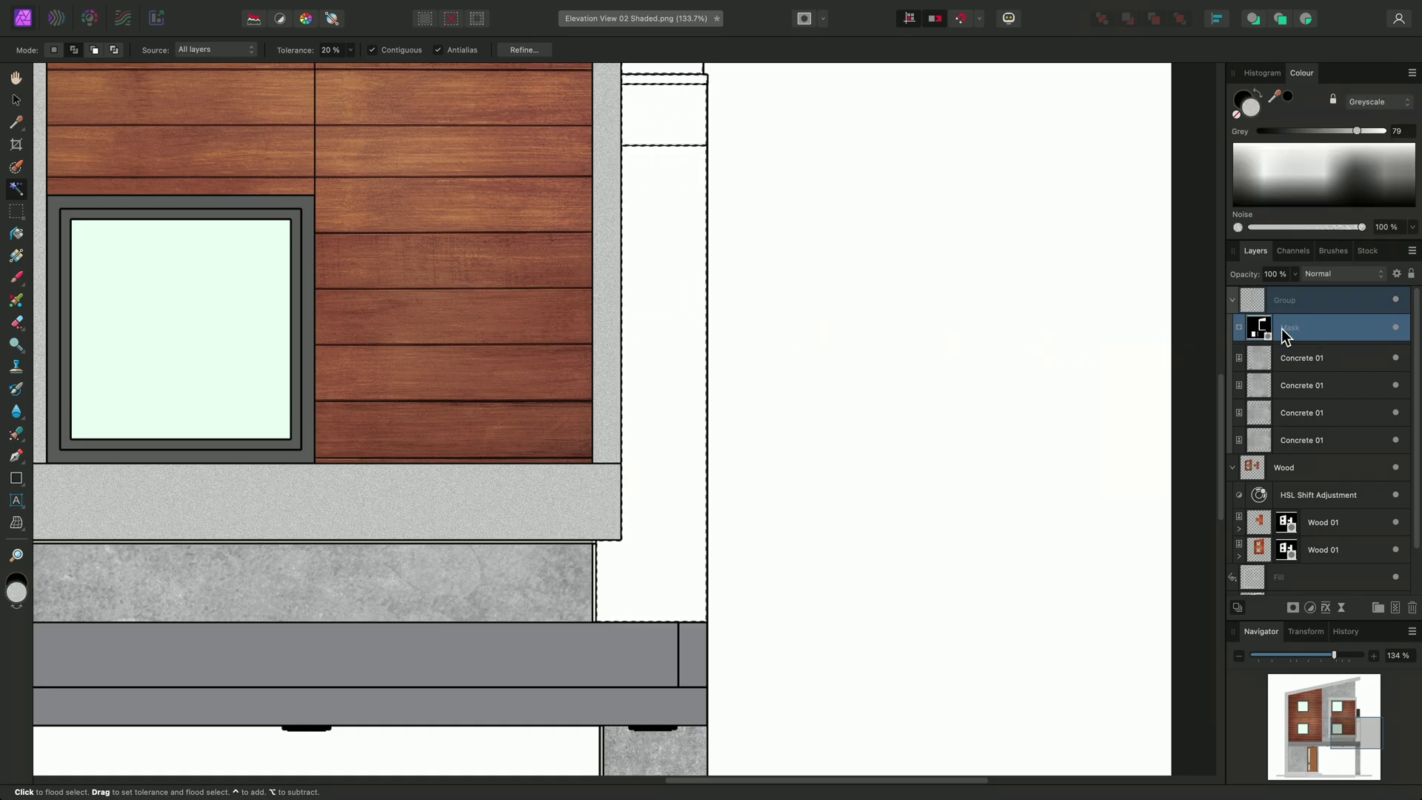
{"action": "mouse_move", "coordinate": [289, 9]}
{"action": "left_click", "coordinate": [170, 8]}
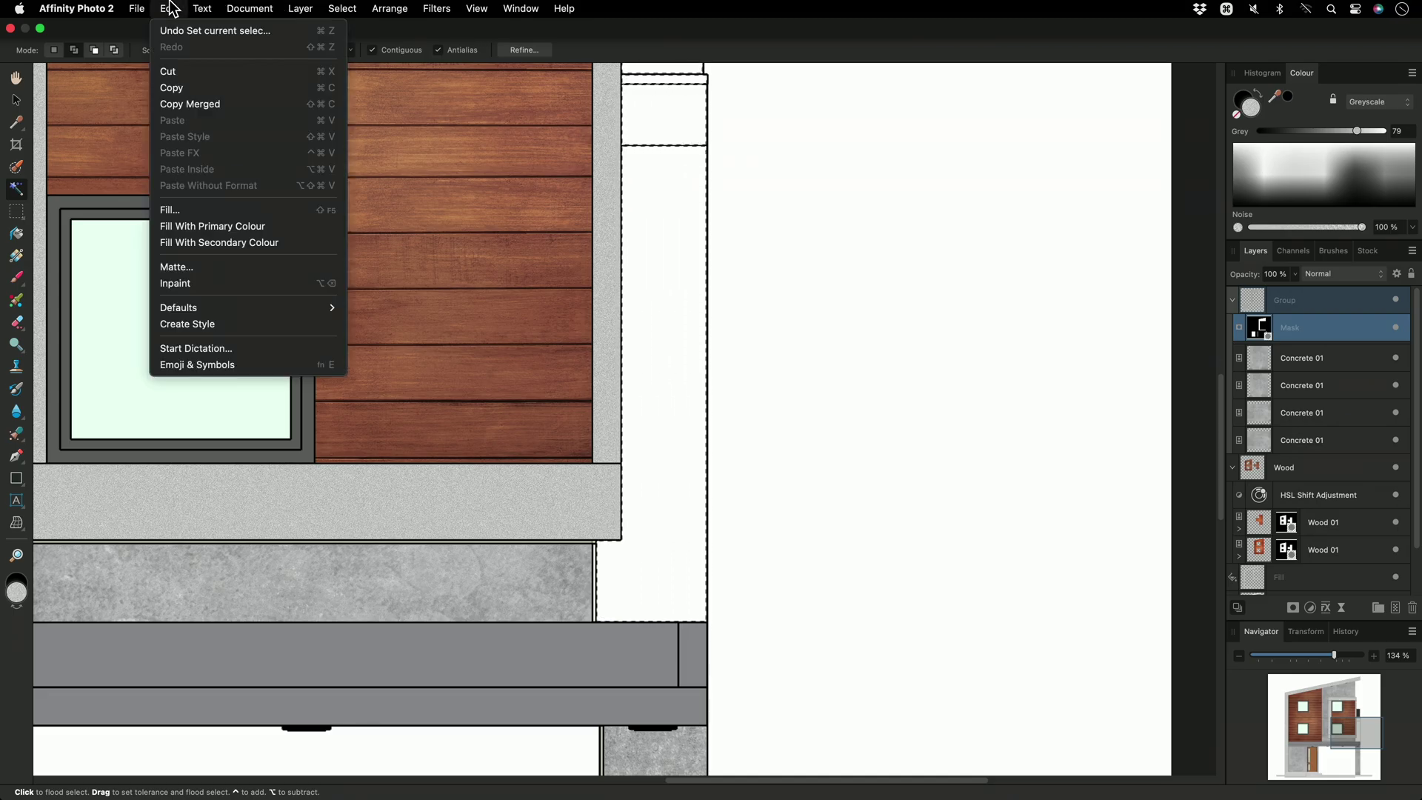
{"action": "left_click", "coordinate": [285, 228]}
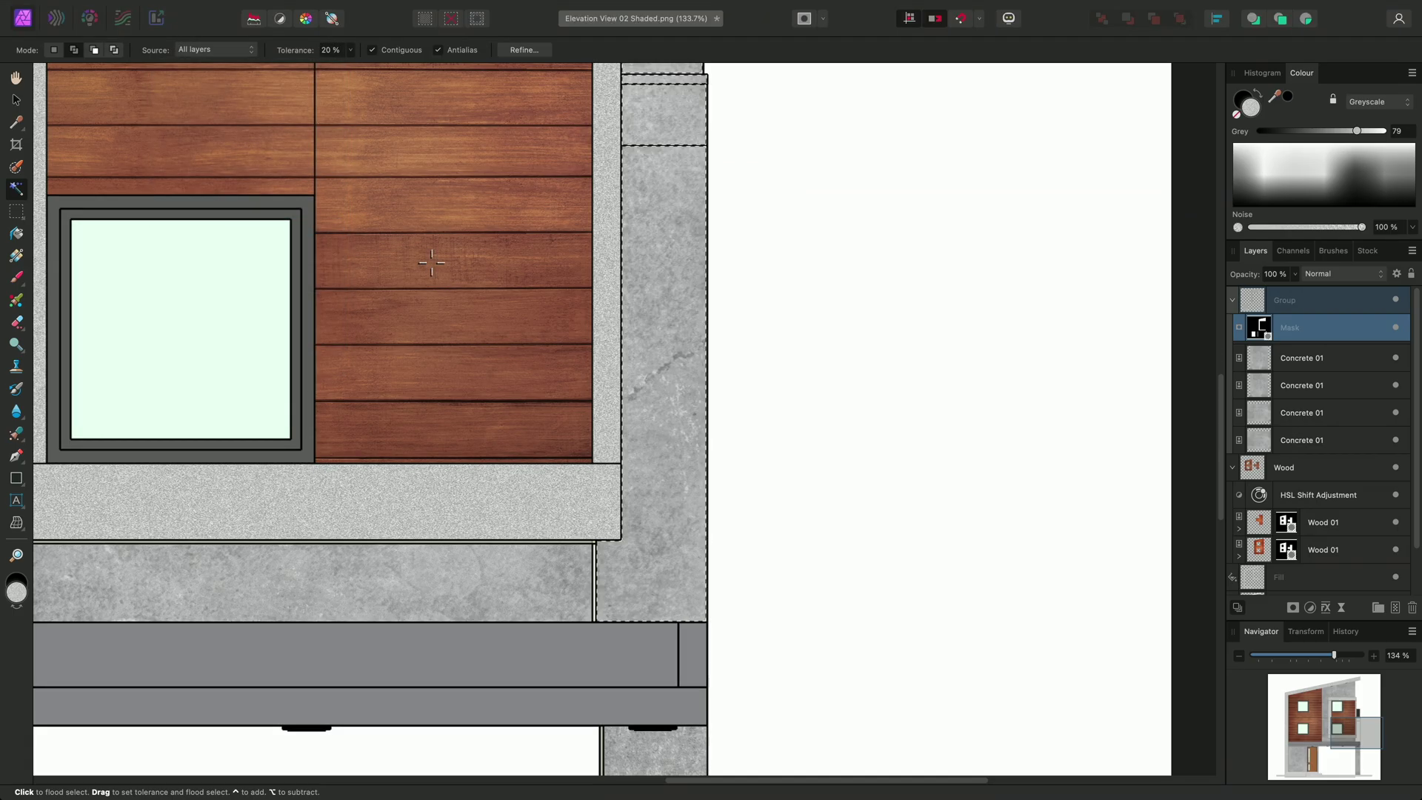
{"action": "key", "text": "super+d"}
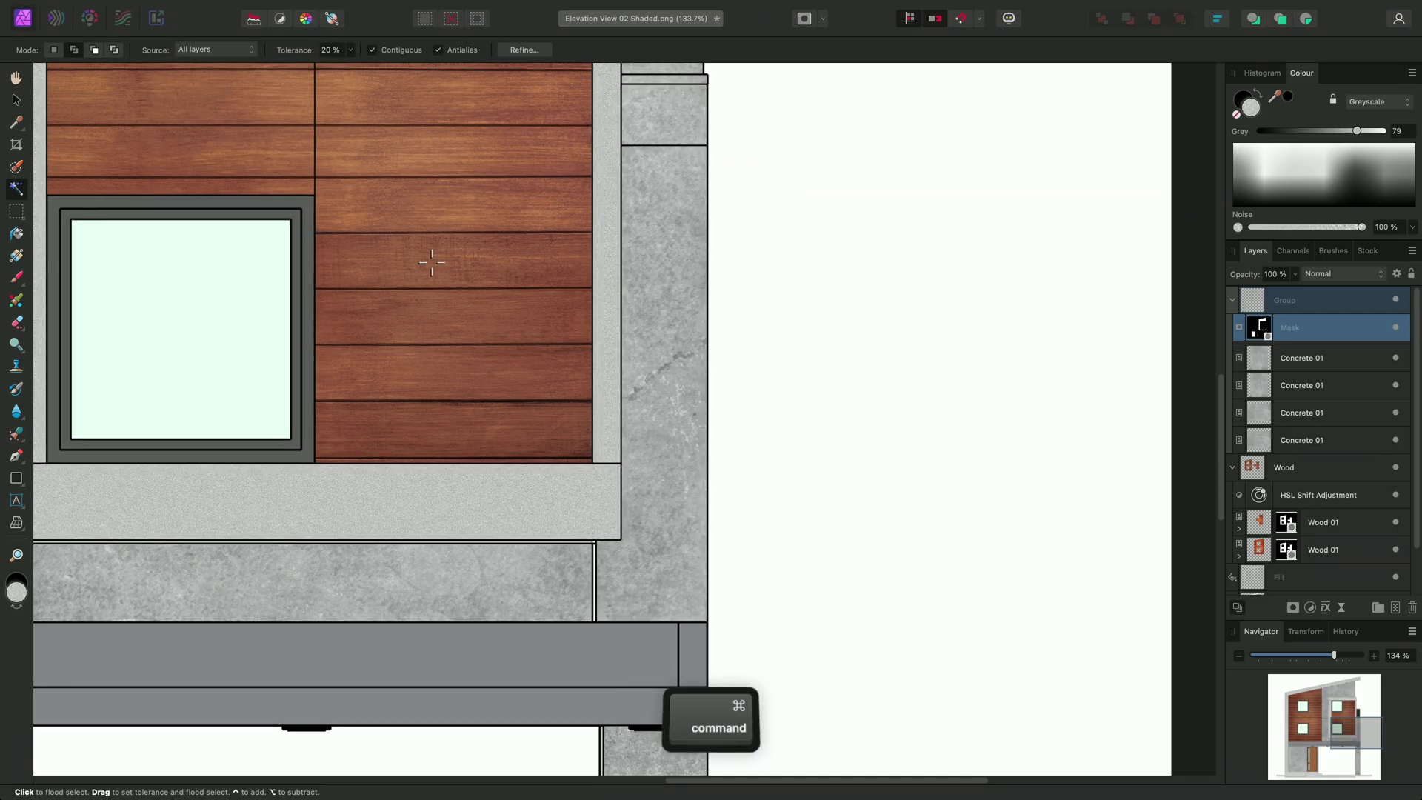
Add a live Lighting filter to the whole Group from the Layer menu
{"action": "key", "text": "super+0"}
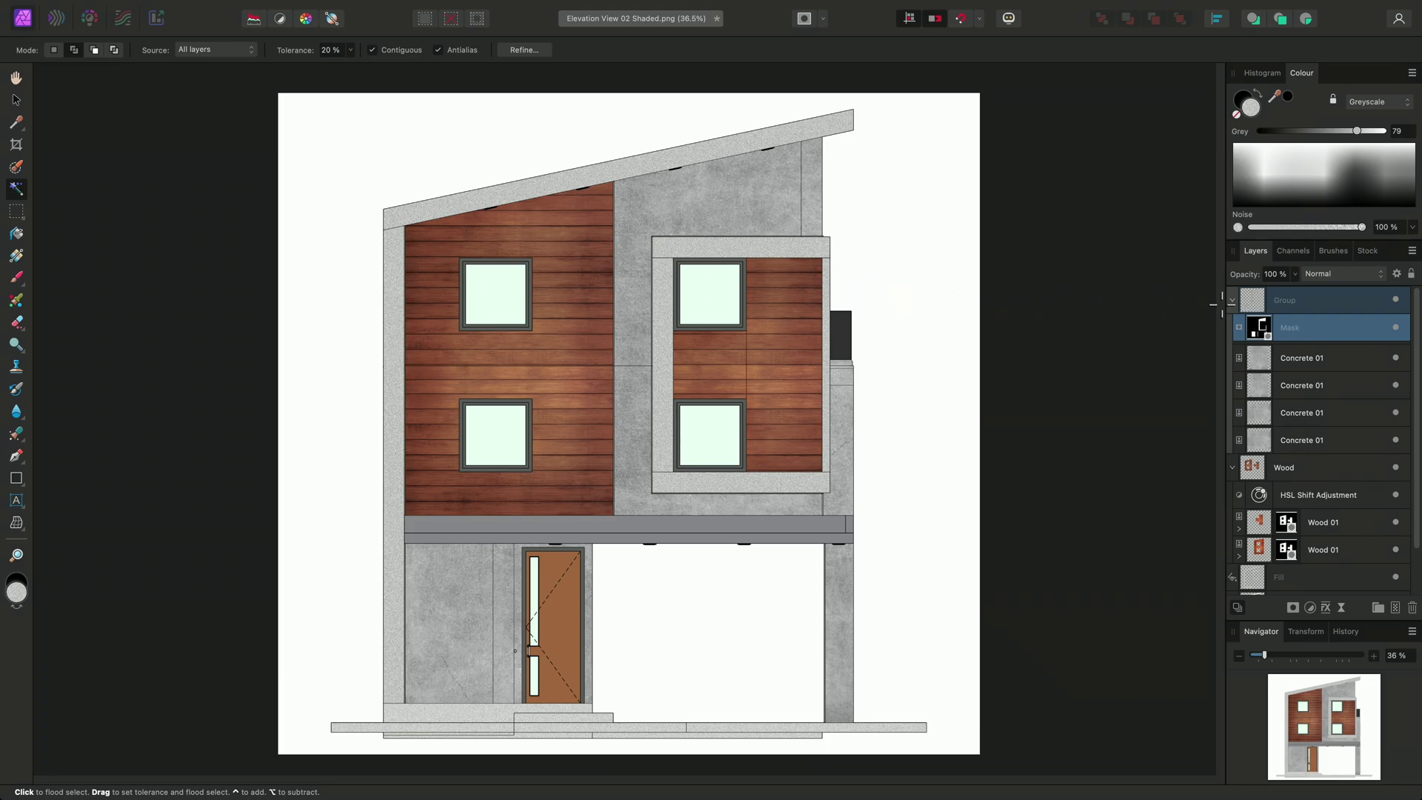
{"action": "left_click", "coordinate": [1298, 300]}
{"action": "mouse_move", "coordinate": [703, 6]}
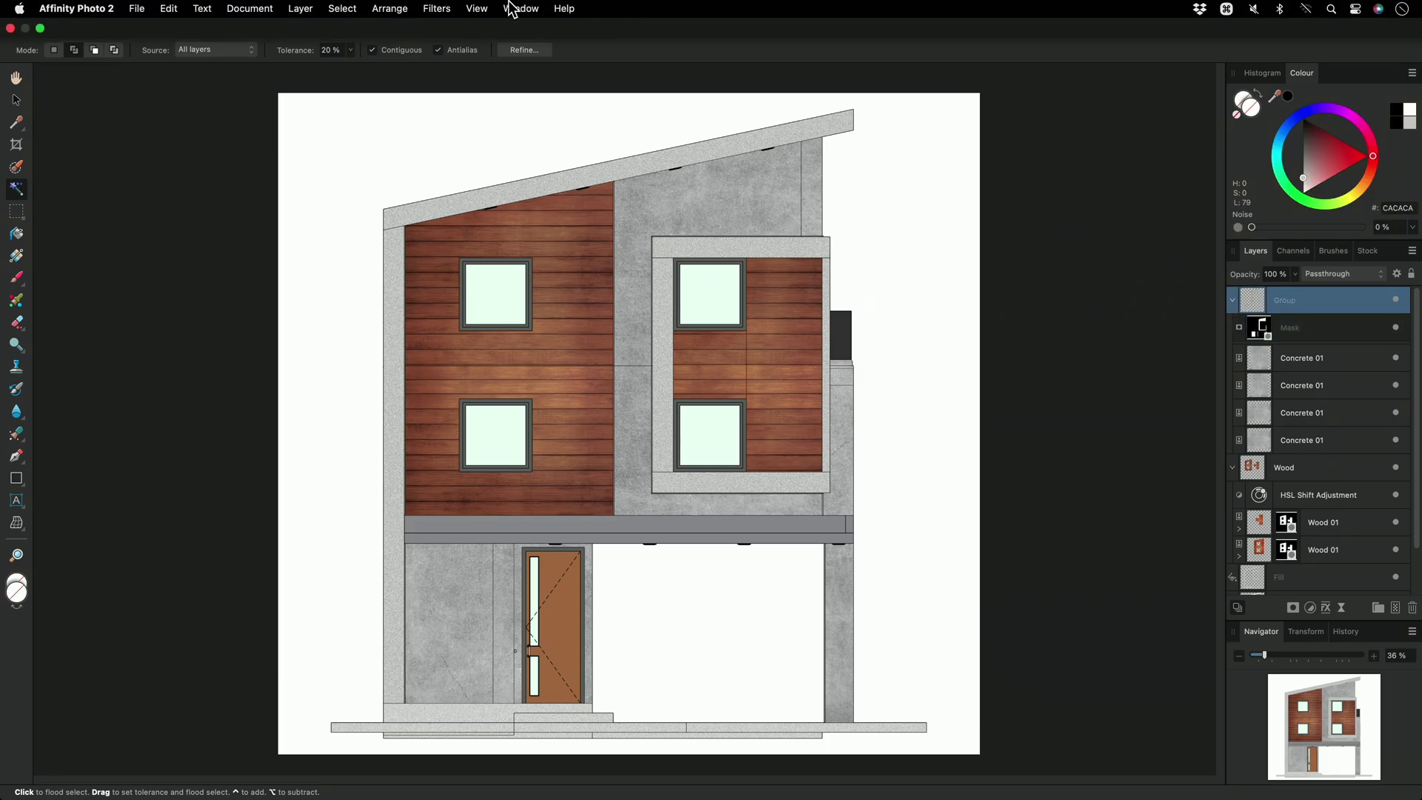
{"action": "left_click", "coordinate": [309, 9]}
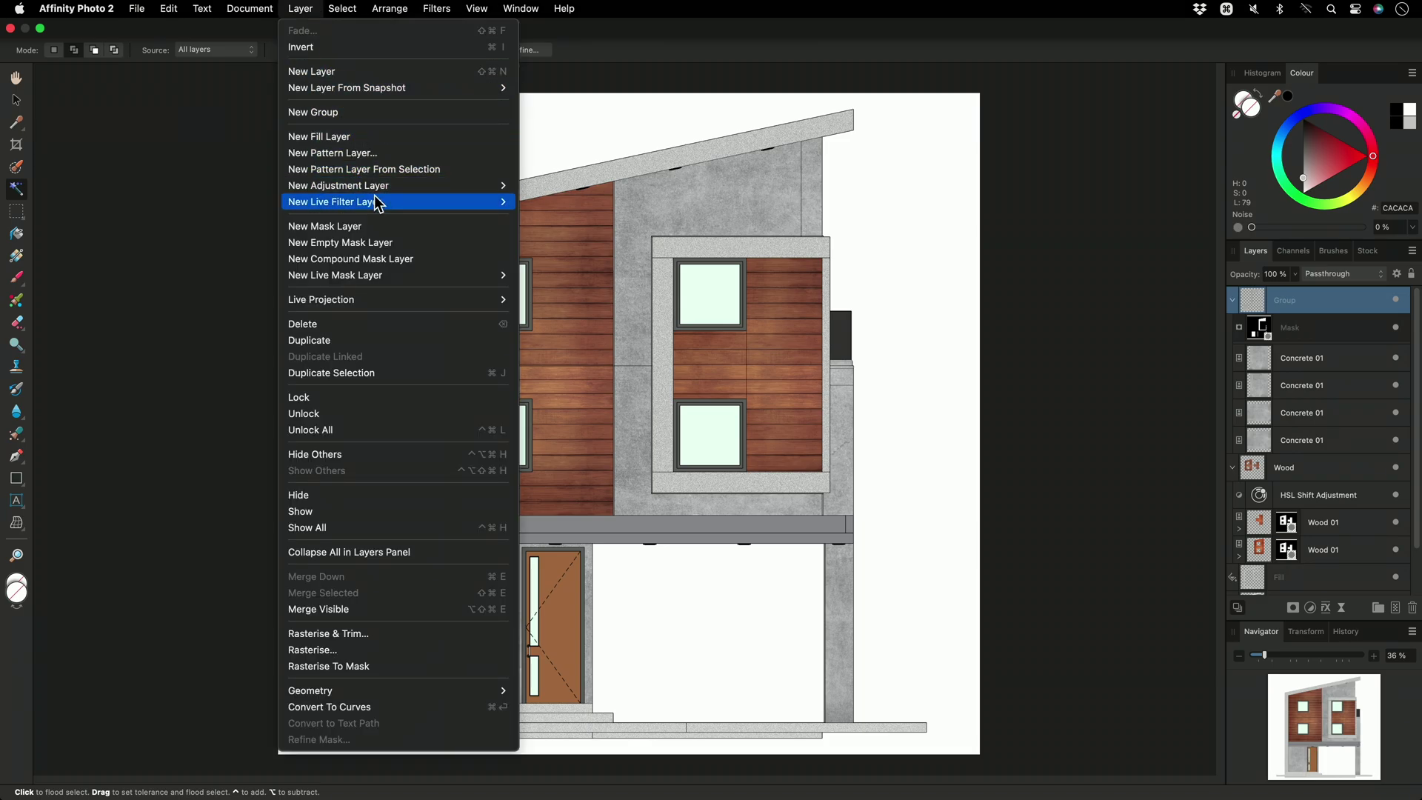
{"action": "mouse_move", "coordinate": [375, 202]}
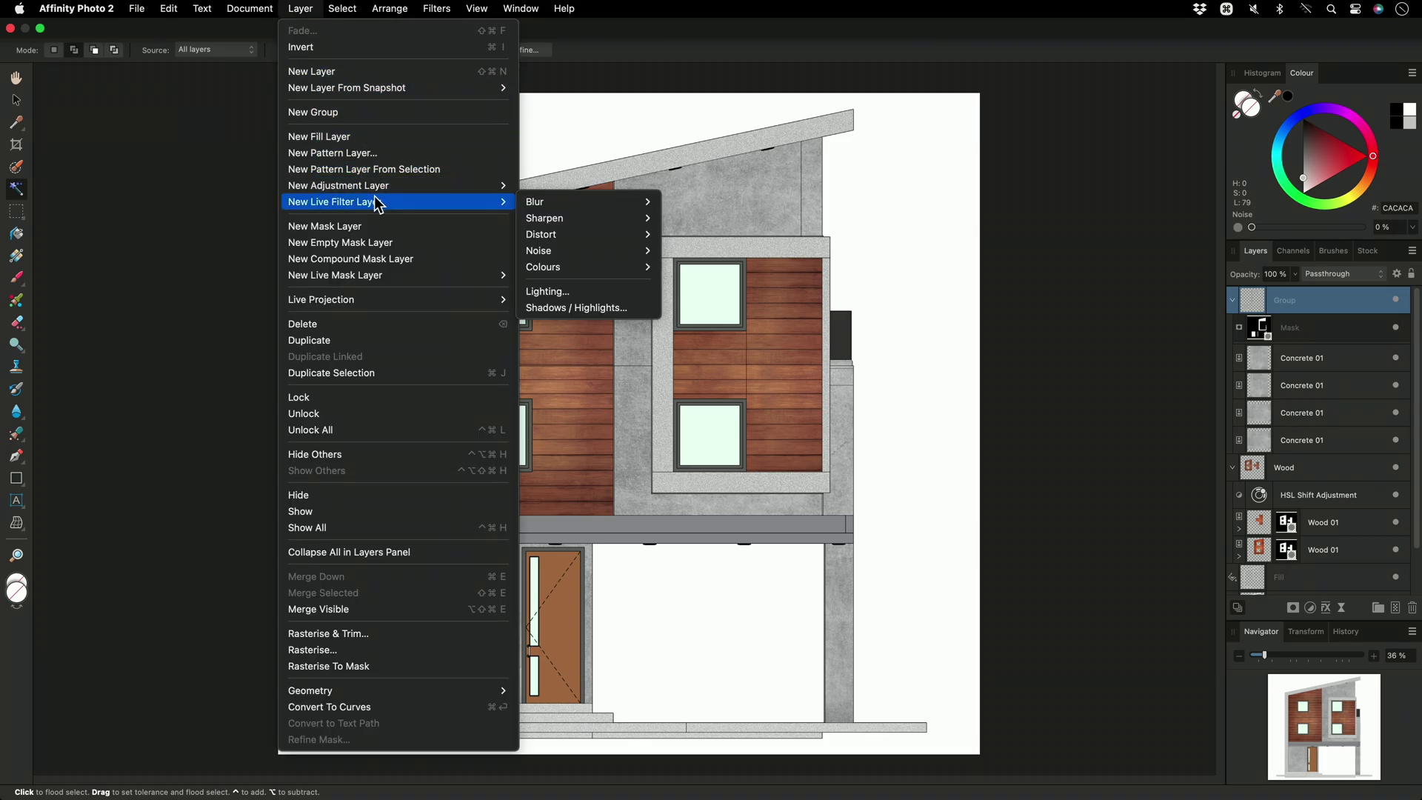
{"action": "left_click", "coordinate": [590, 291]}
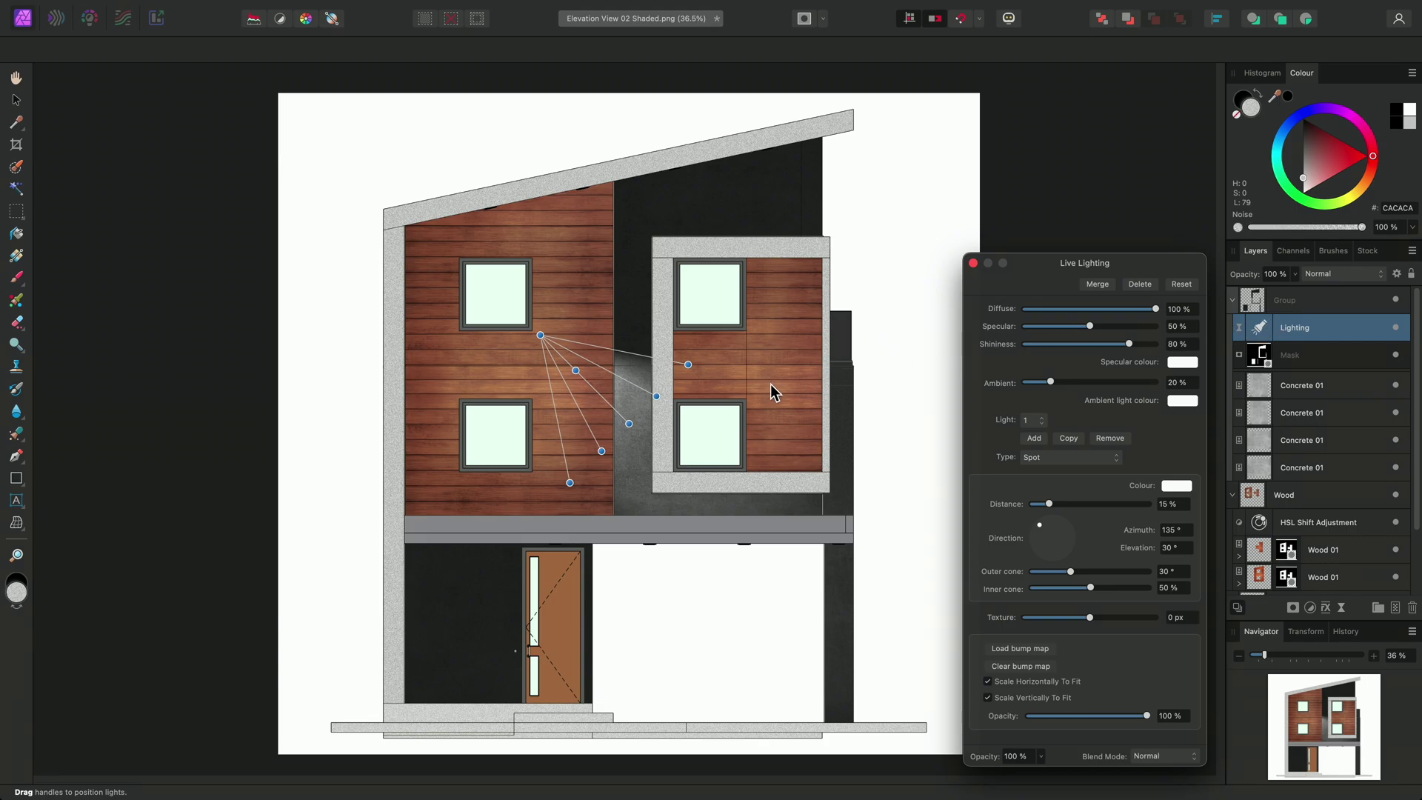
Place the spot light at the upper right, widening its outer cone and raising its elevation
{"action": "scroll", "coordinate": [770, 384], "scroll_direction": "down", "scroll_amount": 3}
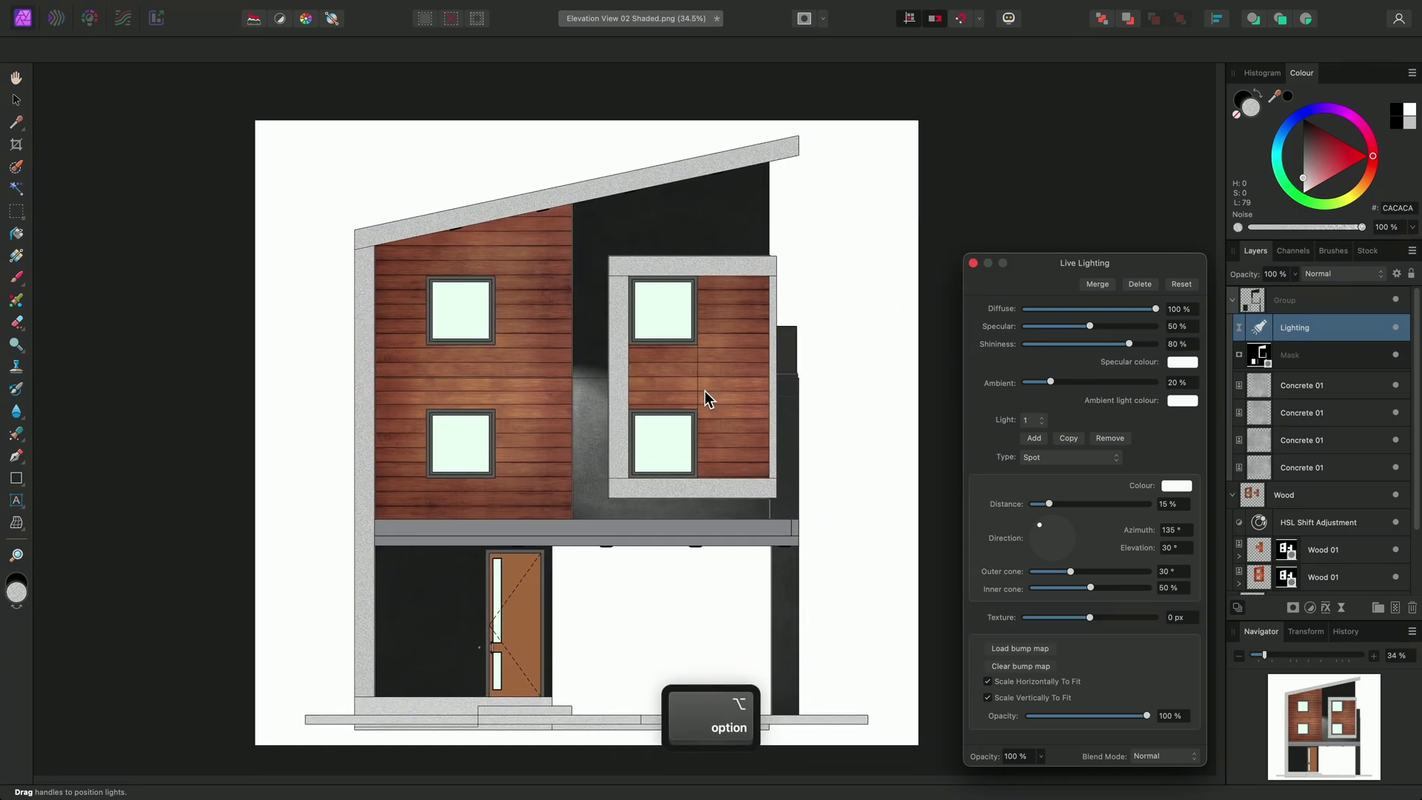
{"action": "left_click_drag", "start_coordinate": [497, 352], "coordinate": [1041, 37]}
{"action": "scroll", "coordinate": [753, 276], "scroll_direction": "down", "scroll_amount": 4}
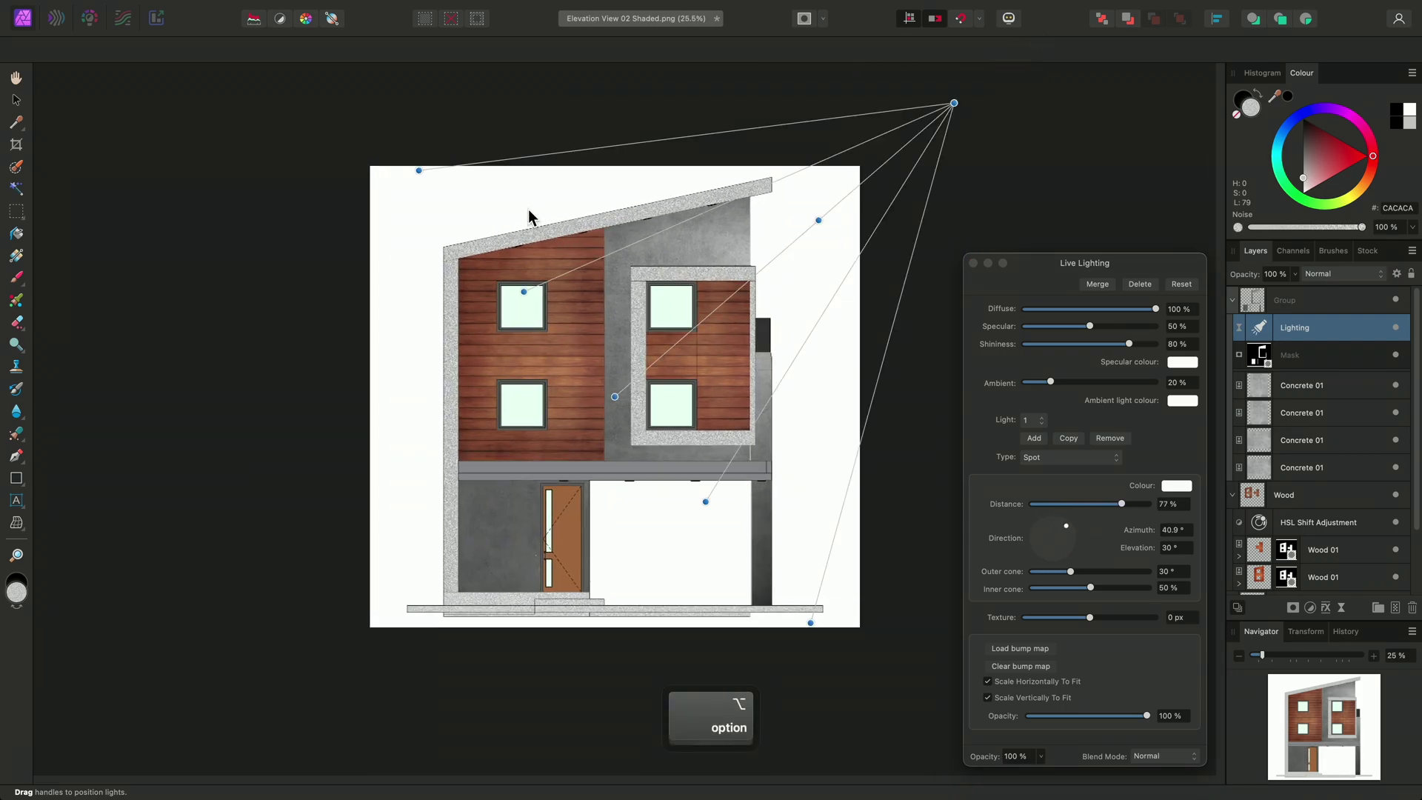
{"action": "left_click_drag", "start_coordinate": [425, 174], "coordinate": [370, 114]}
{"action": "left_click_drag", "start_coordinate": [818, 220], "coordinate": [789, 240]}
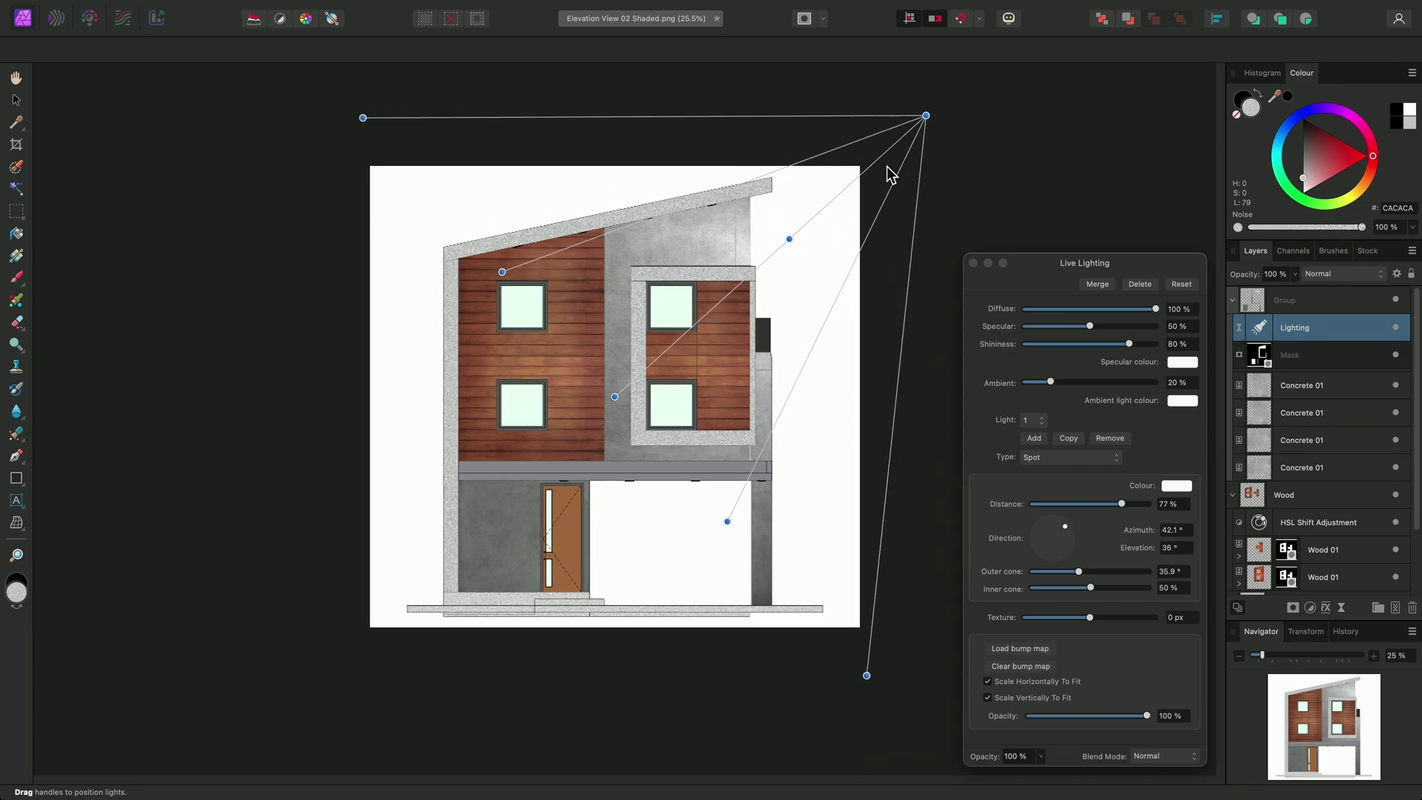
{"action": "left_click_drag", "start_coordinate": [926, 116], "coordinate": [909, 92]}
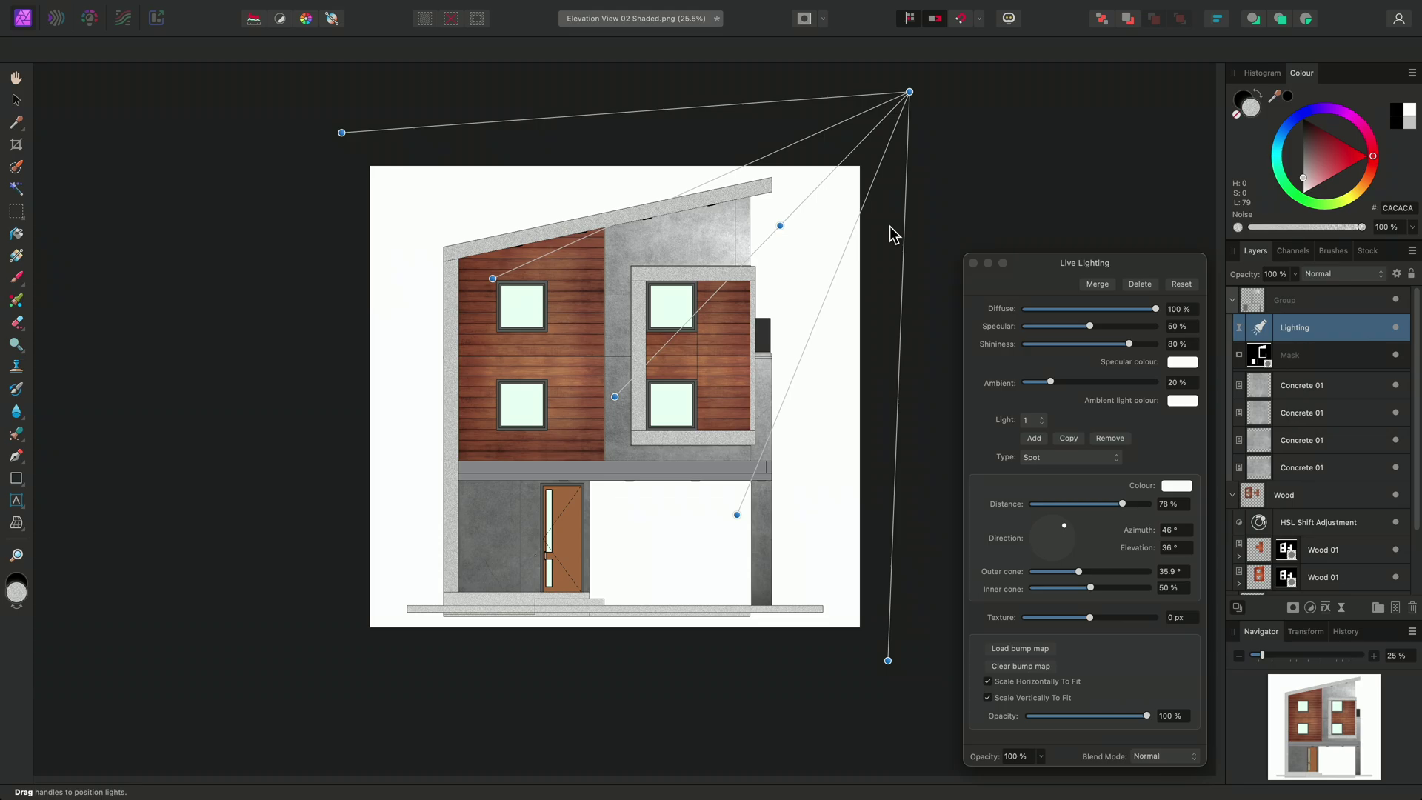
Apply the lighting, then hide and re-show the Lighting layer to compare the walls
{"action": "left_click", "coordinate": [974, 263]}
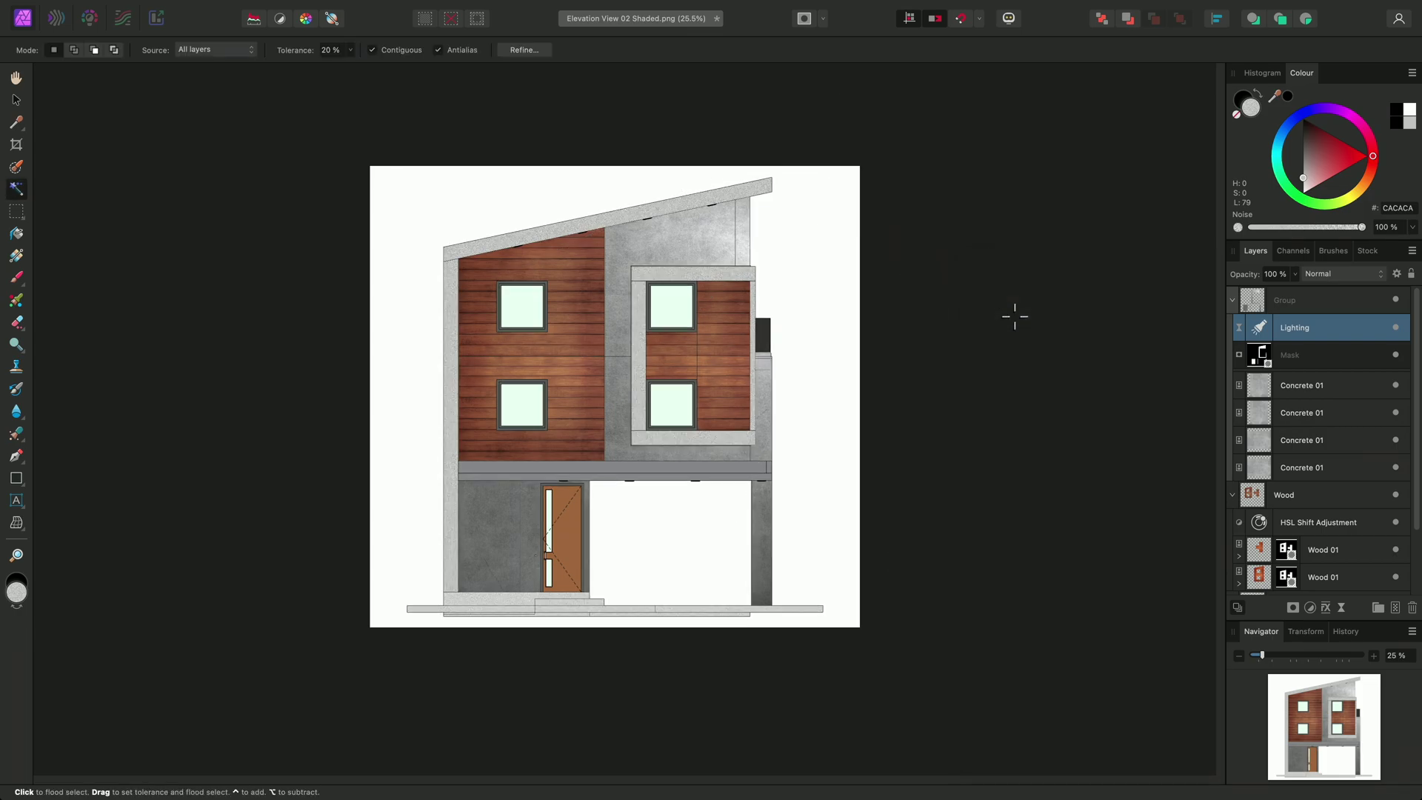
{"action": "left_click", "coordinate": [1395, 328]}
{"action": "left_click", "coordinate": [1396, 328]}
Move the spot light to the upper left at azimuth 138.8° and 87% distance, then fit the view
{"action": "double_click", "coordinate": [1263, 327]}
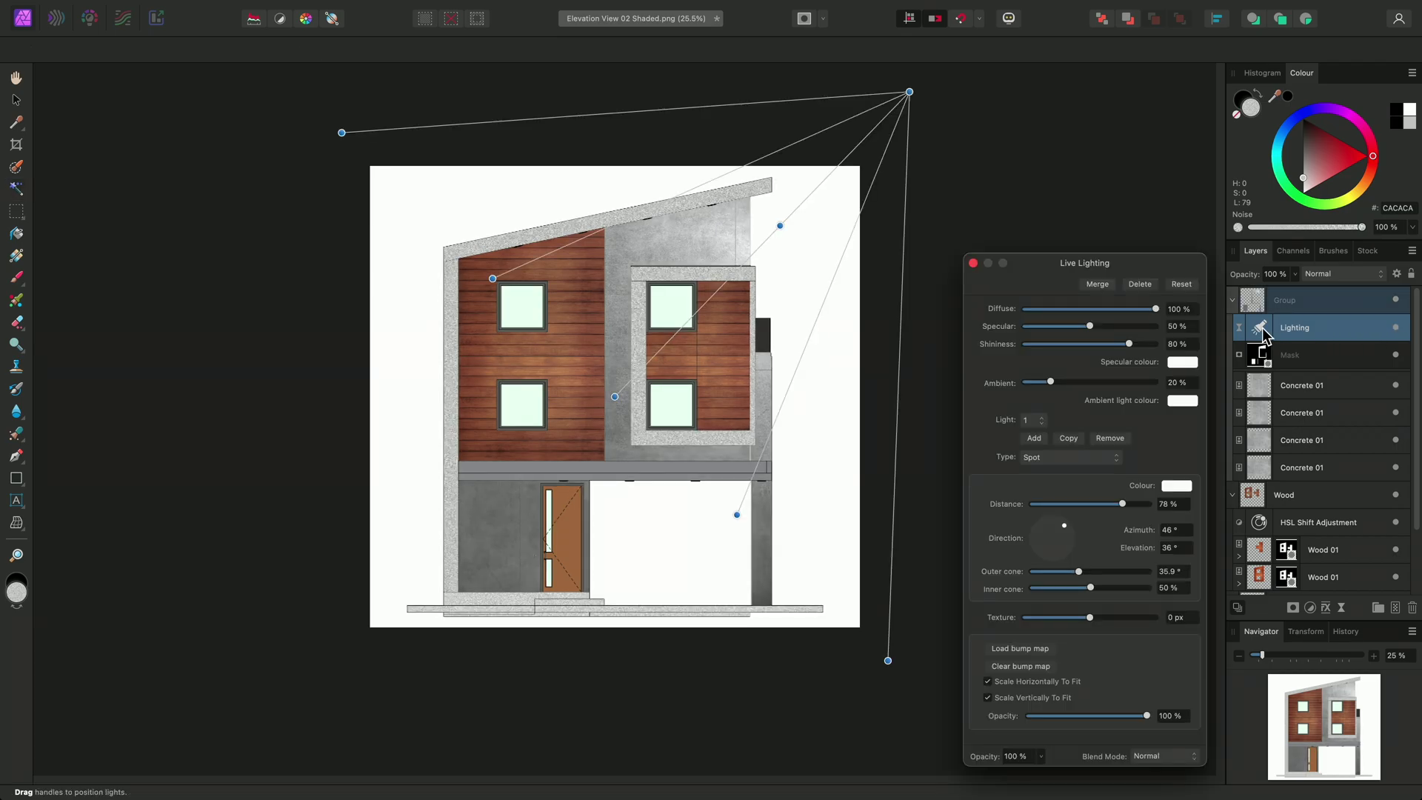
{"action": "scroll", "coordinate": [935, 229], "scroll_direction": "up", "scroll_amount": 3}
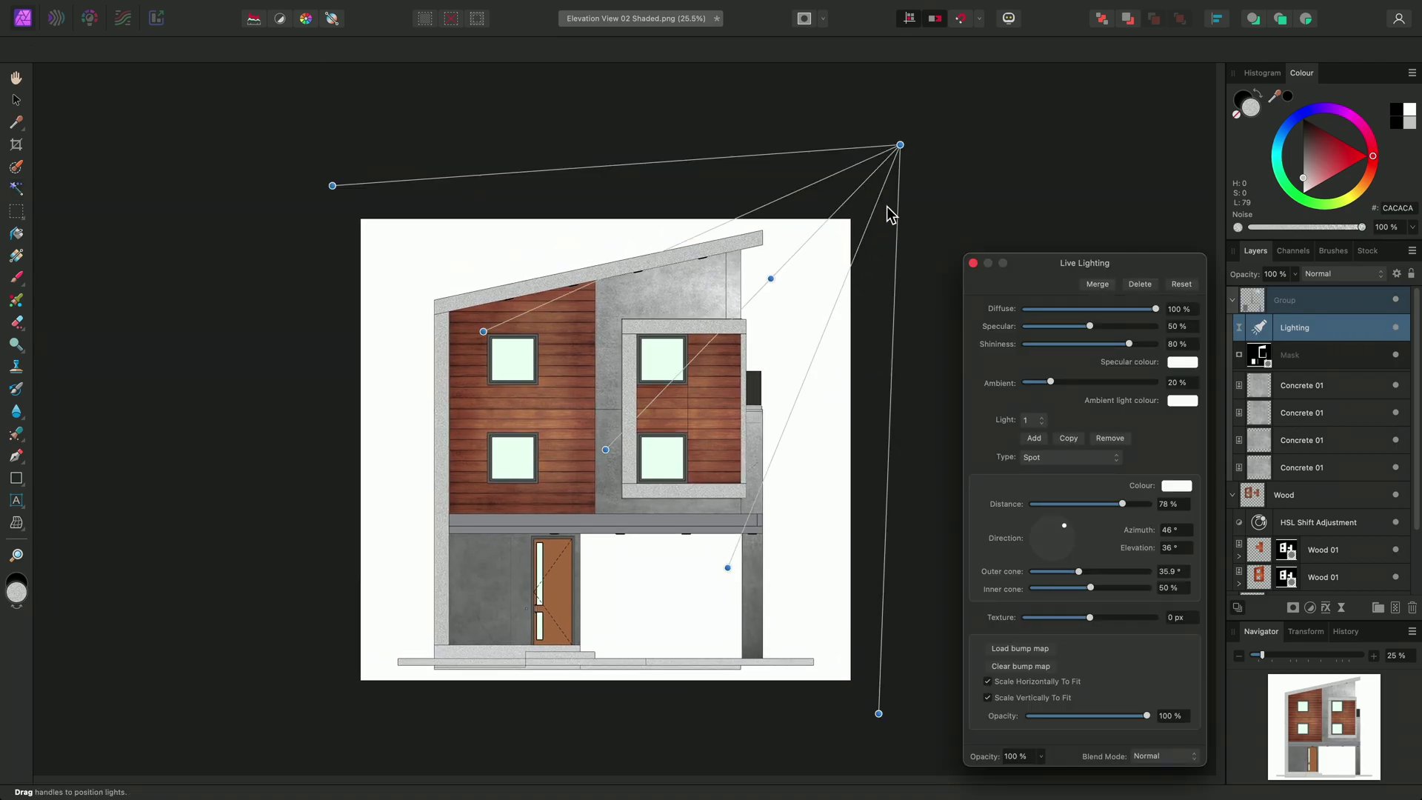
{"action": "left_click_drag", "start_coordinate": [898, 147], "coordinate": [314, 180]}
{"action": "key", "text": "Return"}
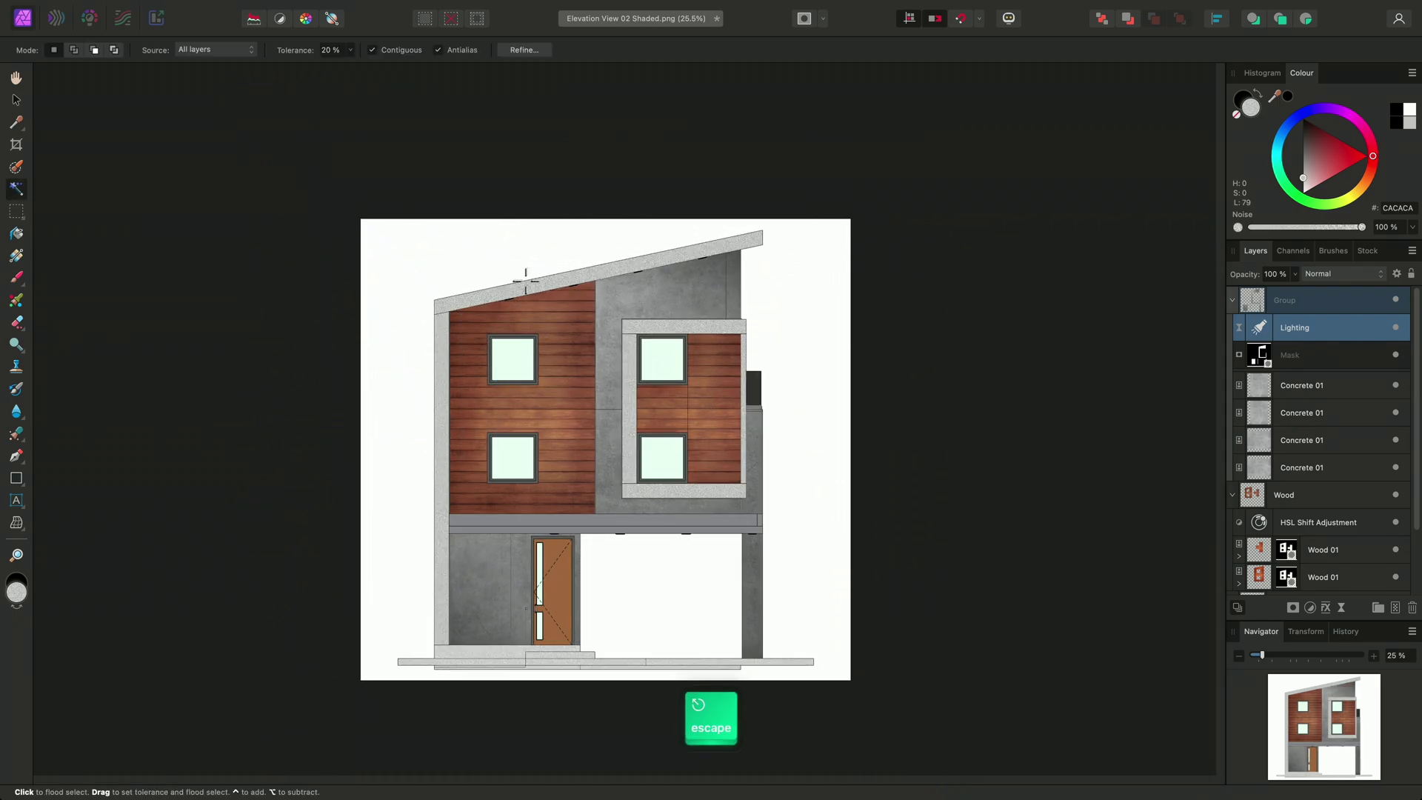
{"action": "key", "text": "super+0"}
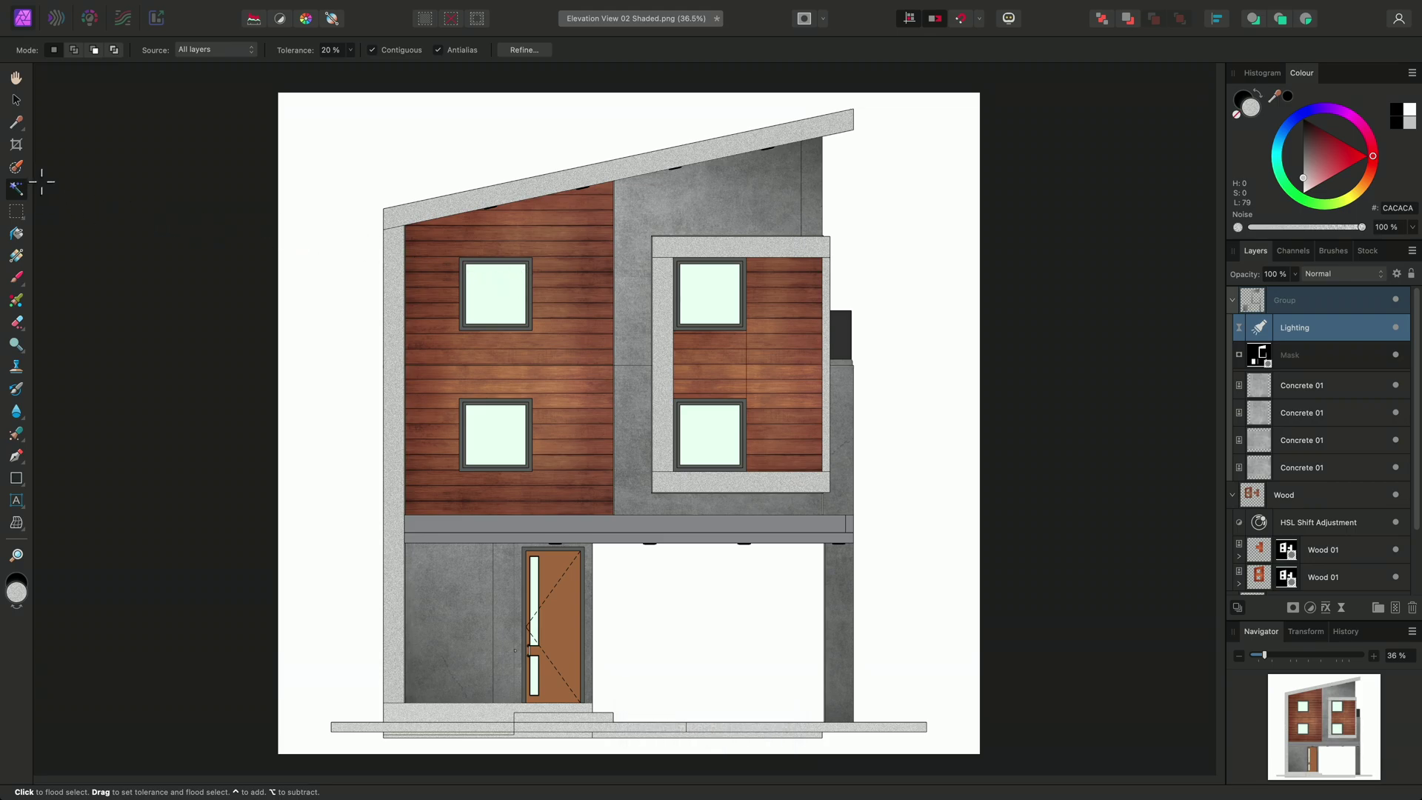
Flood-select the glass of all four upper-floor windows in Add mode
{"action": "left_click", "coordinate": [74, 49]}
{"action": "left_click", "coordinate": [710, 309]}
{"action": "left_click", "coordinate": [704, 415]}
{"action": "left_click", "coordinate": [492, 429]}
Collapse the Group layer and create a new Fill layer from the window selection
{"action": "left_click", "coordinate": [1305, 298]}
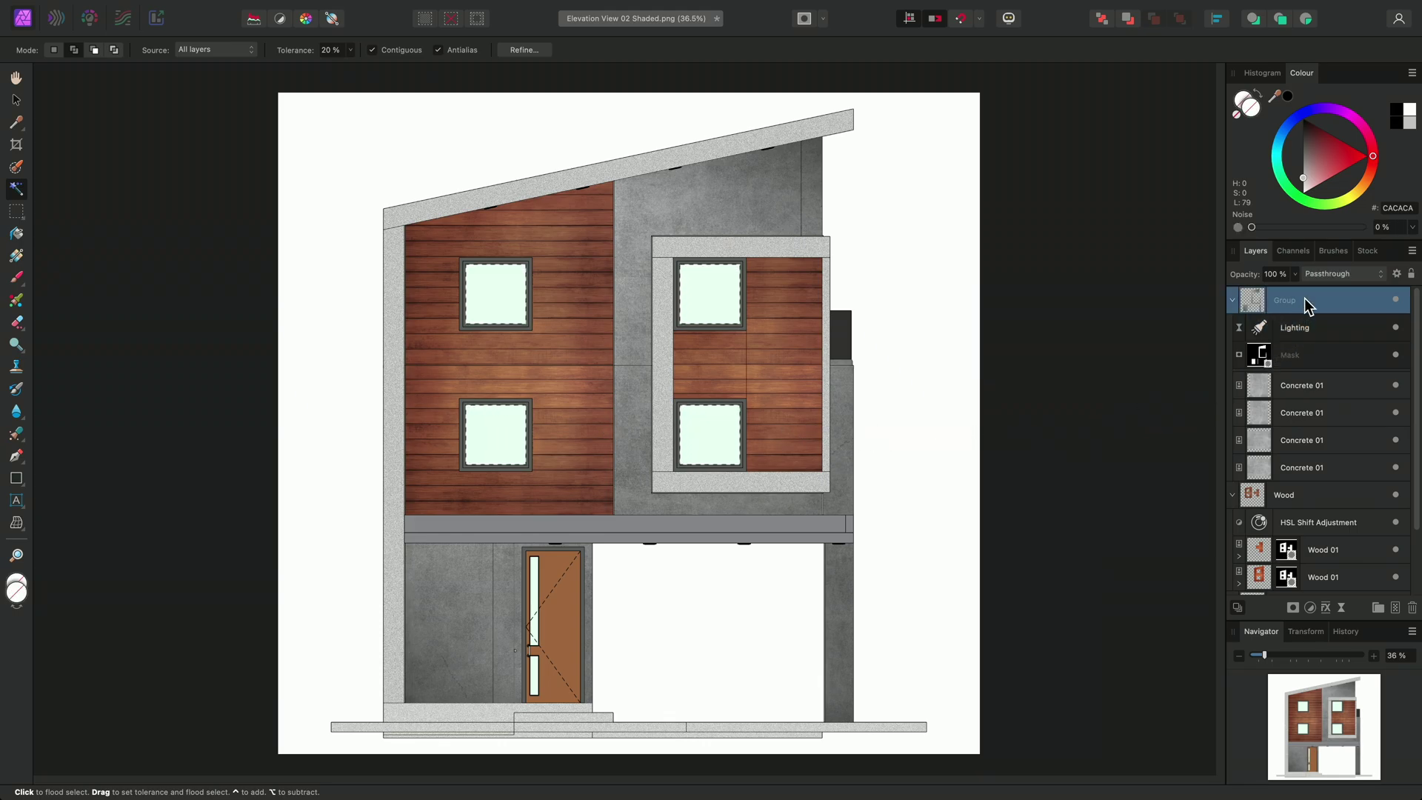
{"action": "left_click", "coordinate": [1232, 300]}
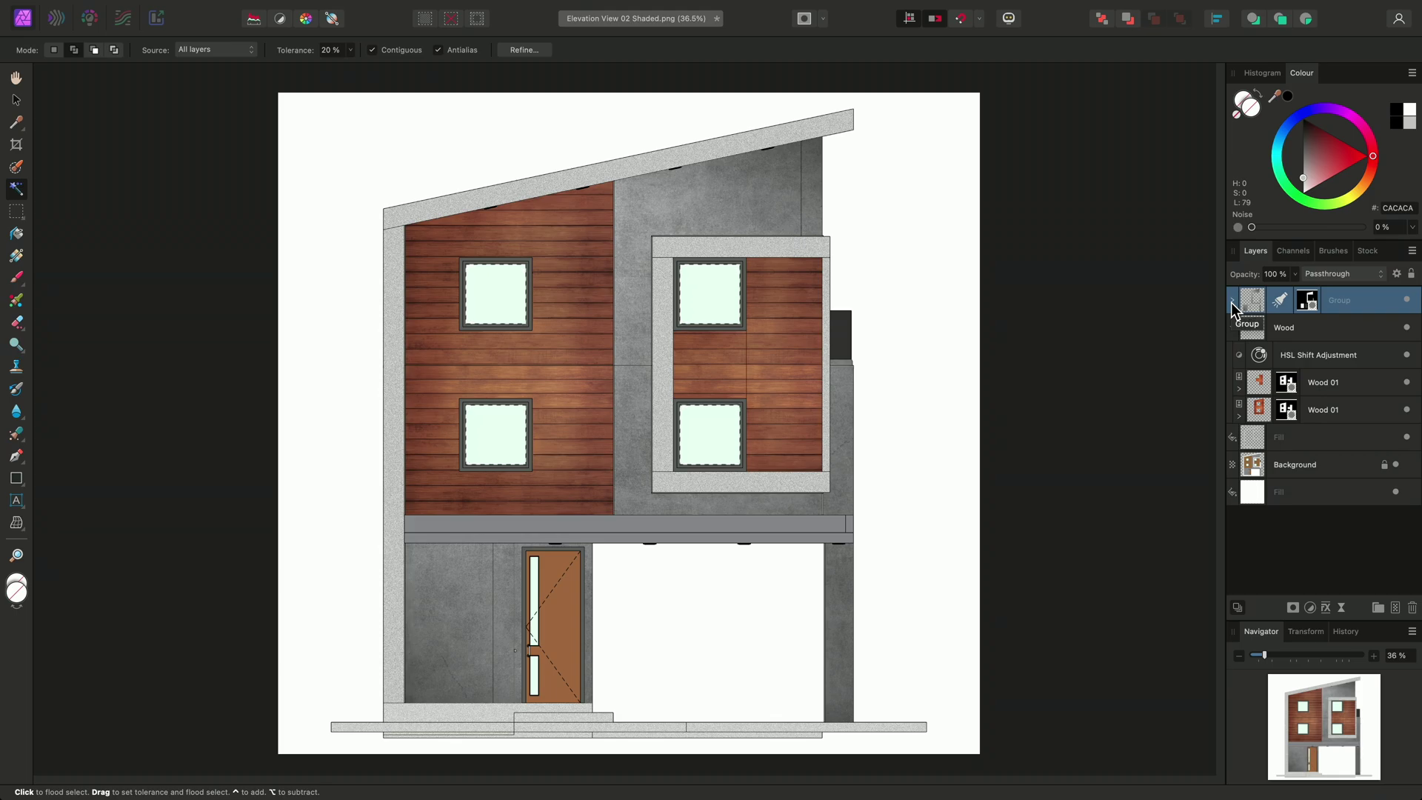
{"action": "mouse_move", "coordinate": [413, 4]}
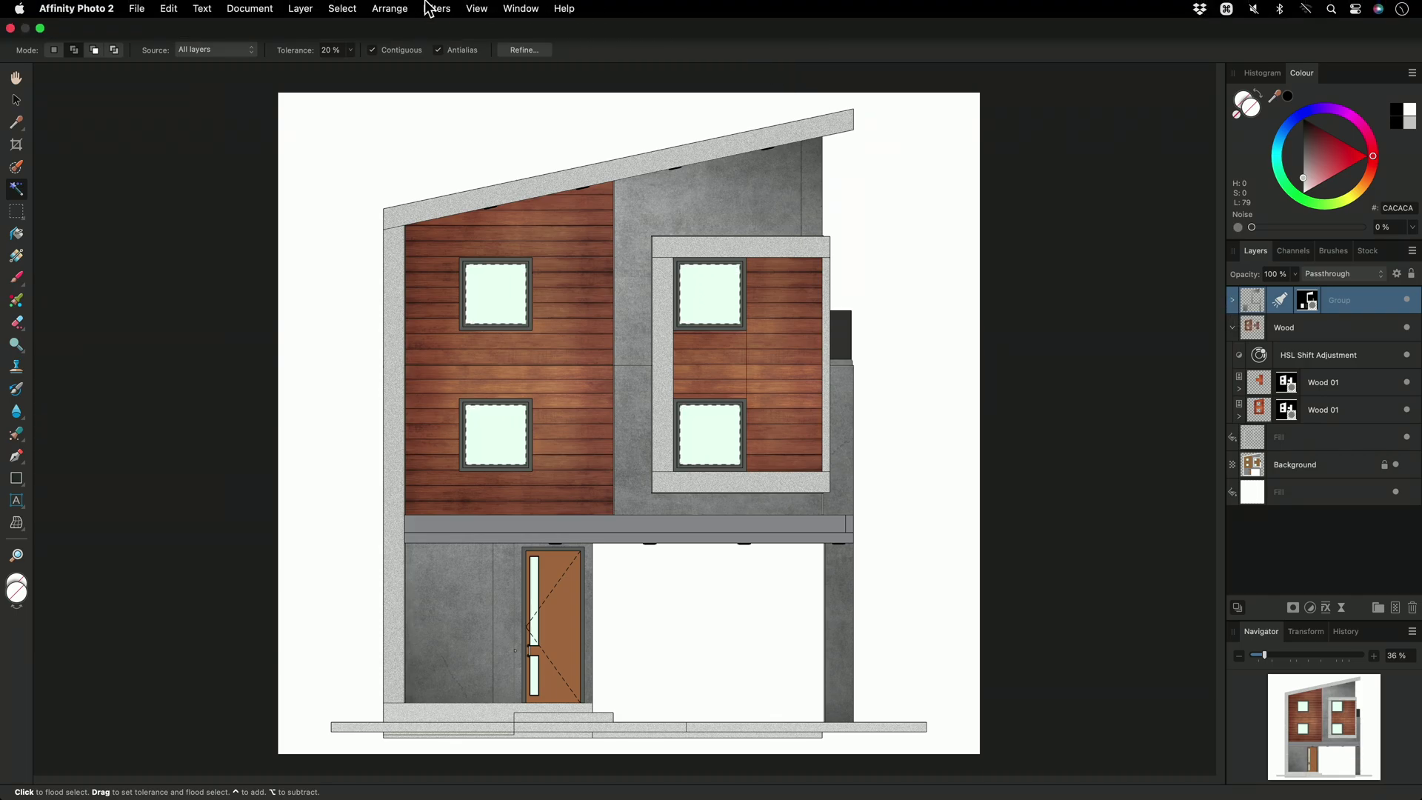
{"action": "left_click", "coordinate": [300, 8]}
{"action": "left_click", "coordinate": [378, 136]}
Deselect, colour the window fill flat pale cyan BBF7FF with 0% noise, and fit the view
{"action": "key", "text": "super+d"}
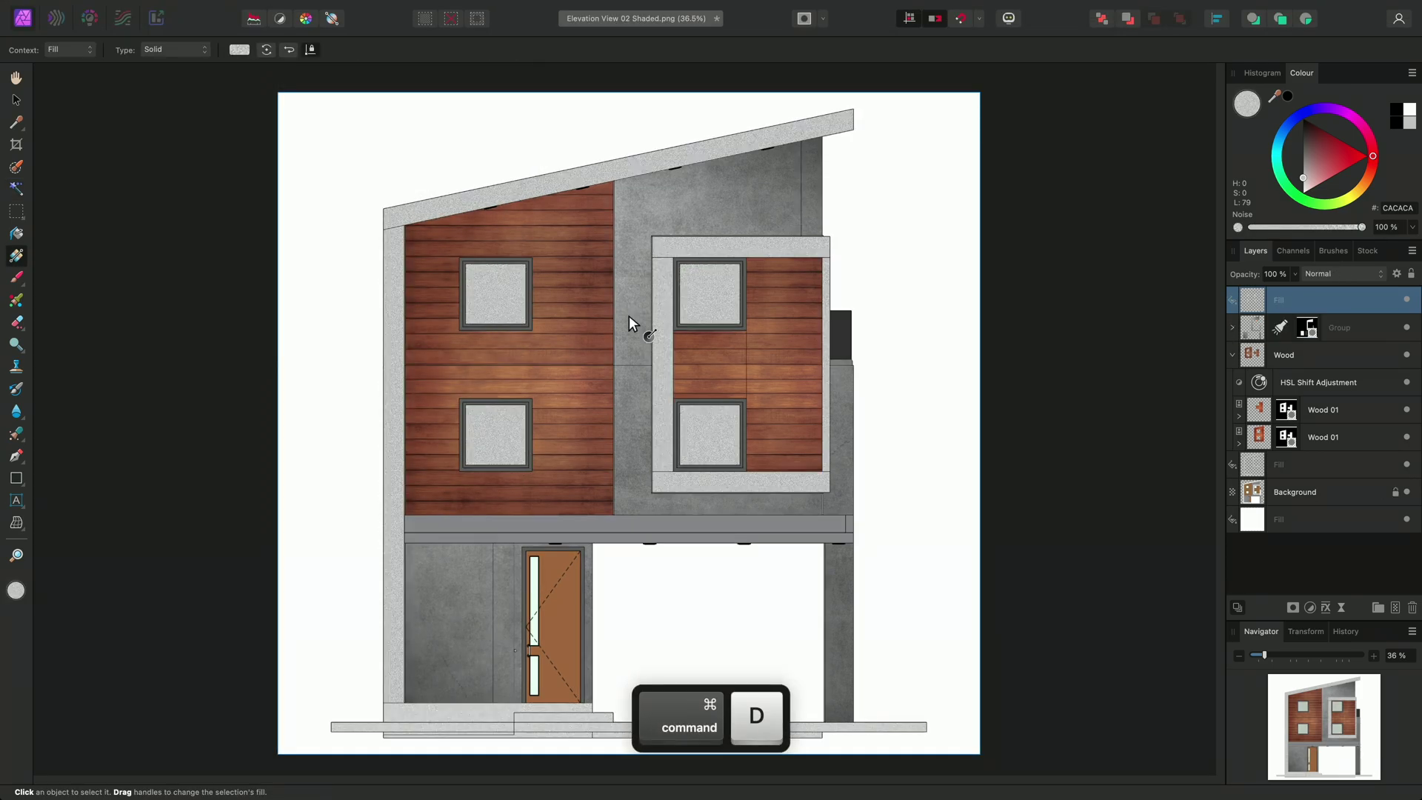
{"action": "scroll", "coordinate": [692, 320], "scroll_direction": "up", "scroll_amount": 6}
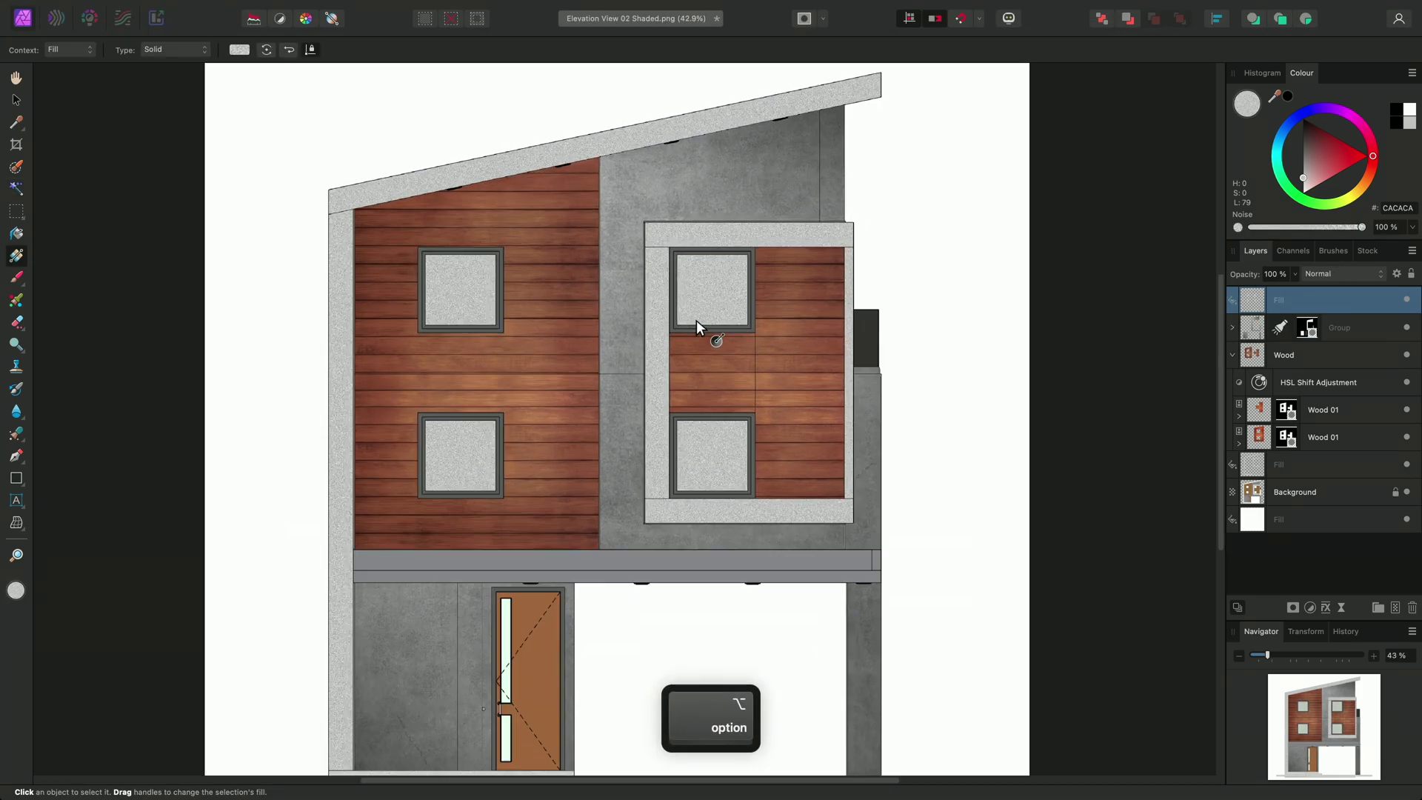
{"action": "scroll", "coordinate": [744, 251], "scroll_direction": "up", "scroll_amount": 5}
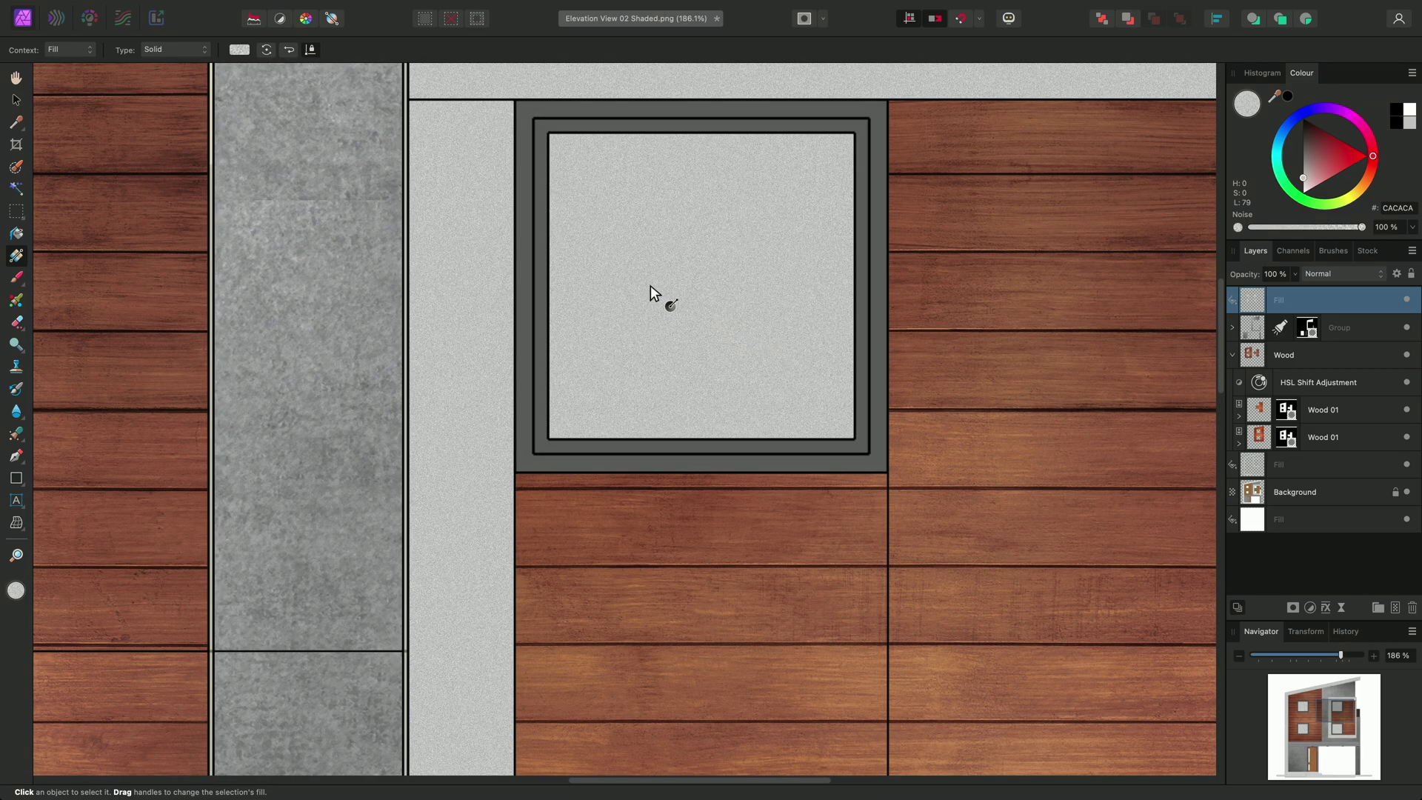
{"action": "scroll", "coordinate": [606, 266], "scroll_direction": "up", "scroll_amount": 10}
{"action": "scroll", "coordinate": [606, 266], "scroll_direction": "left", "scroll_amount": 4}
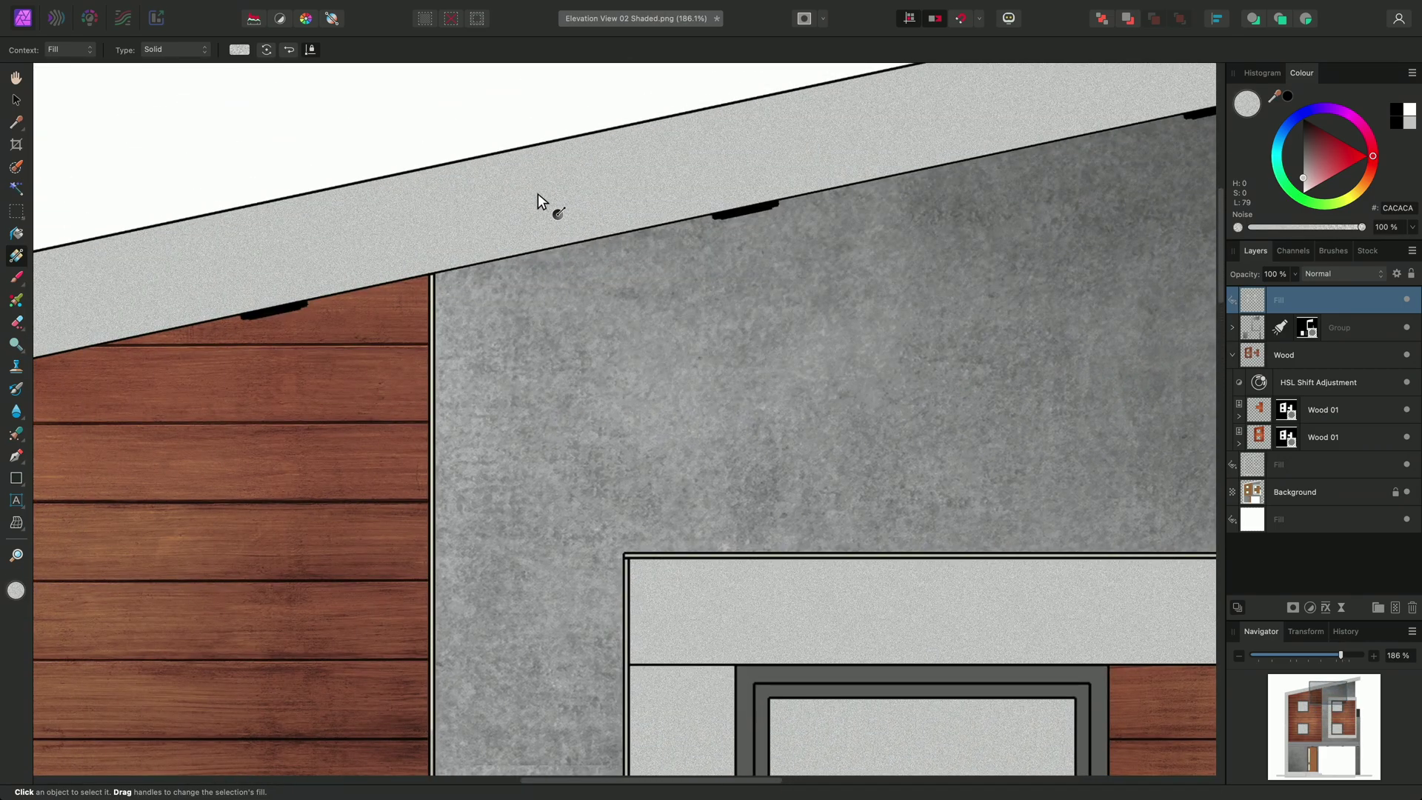
{"action": "scroll", "coordinate": [727, 422], "scroll_direction": "down", "scroll_amount": 10}
{"action": "scroll", "coordinate": [727, 422], "scroll_direction": "right", "scroll_amount": 6}
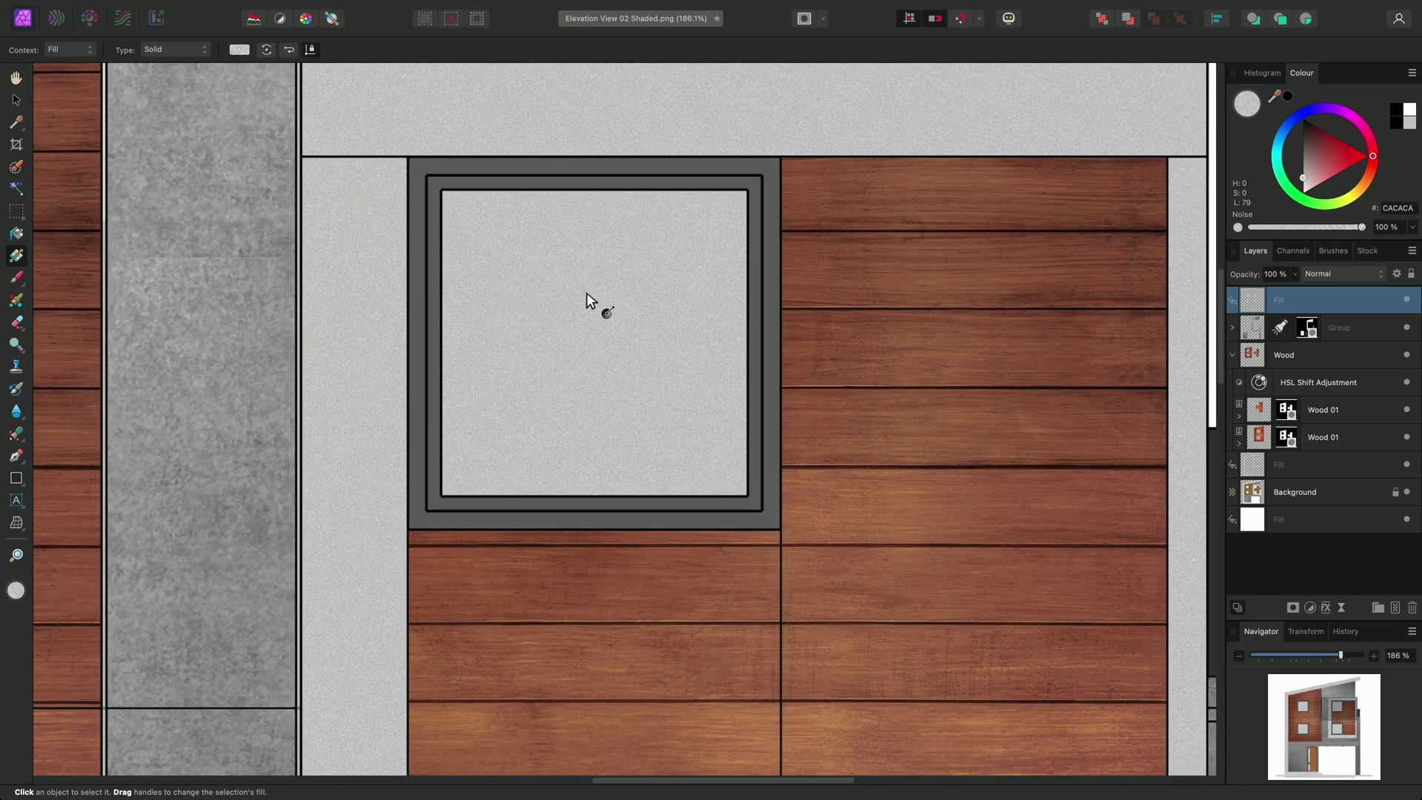
{"action": "left_click", "coordinate": [1268, 157]}
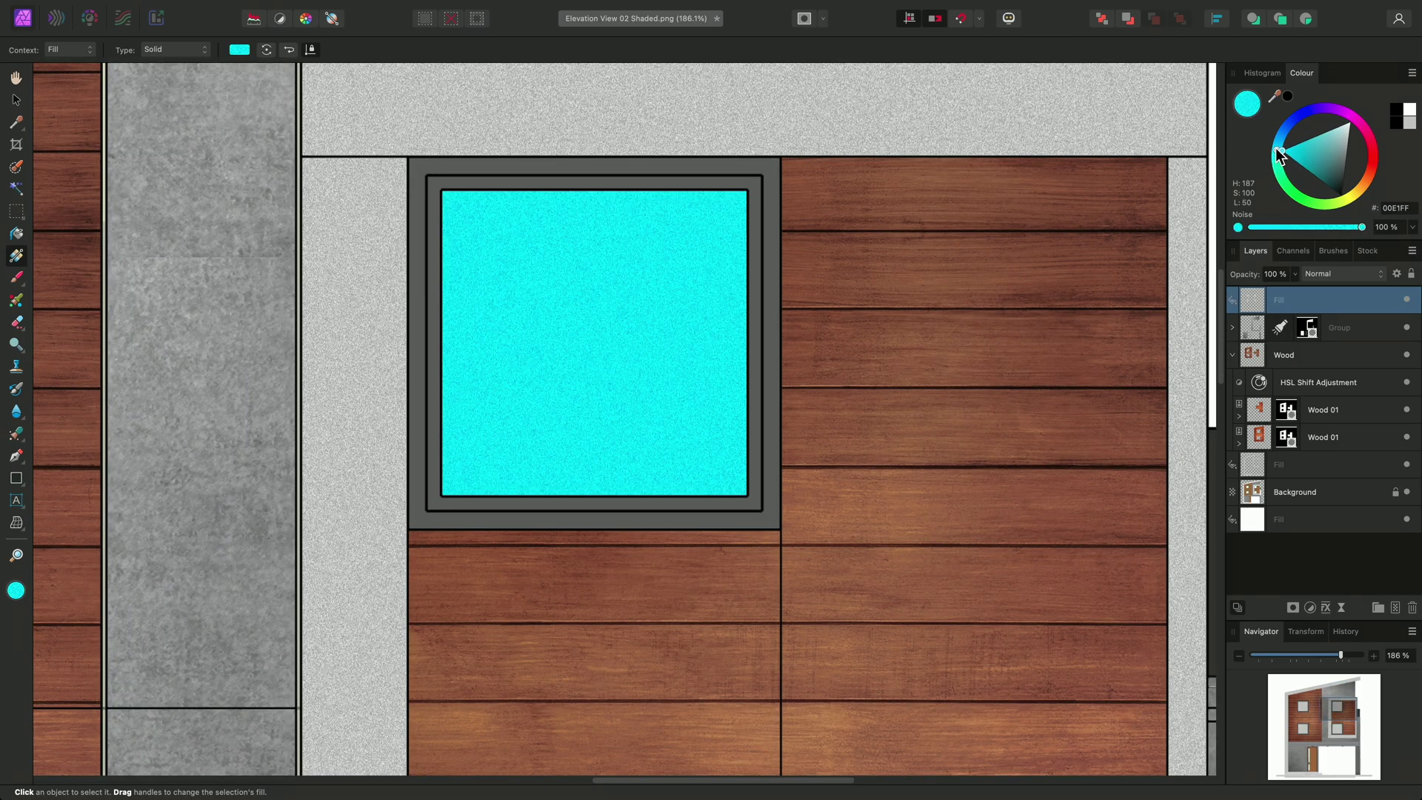
{"action": "left_click", "coordinate": [1318, 138]}
{"action": "left_click_drag", "start_coordinate": [1321, 141], "coordinate": [1332, 127]}
{"action": "left_click_drag", "start_coordinate": [1356, 223], "coordinate": [1235, 232]}
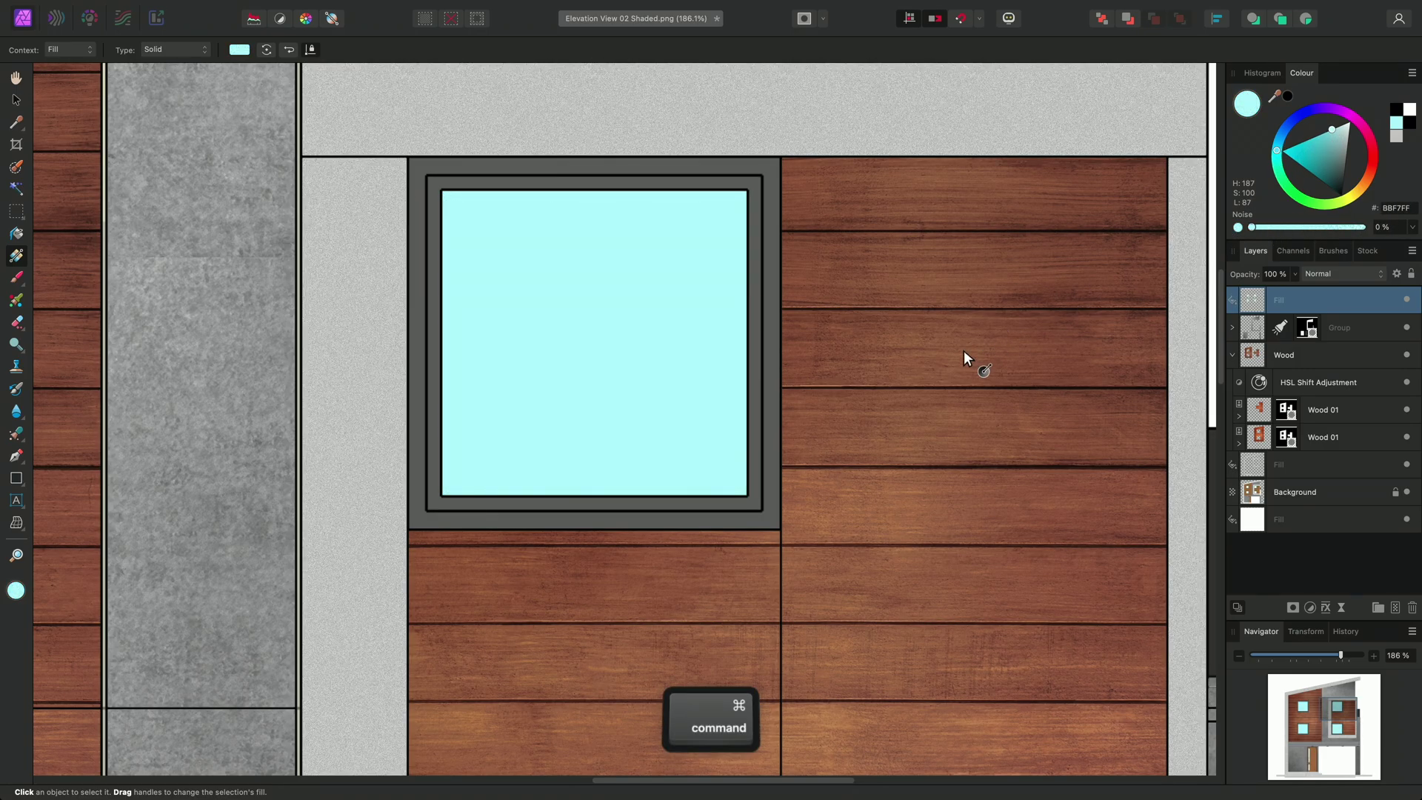
{"action": "key", "text": "super+0"}
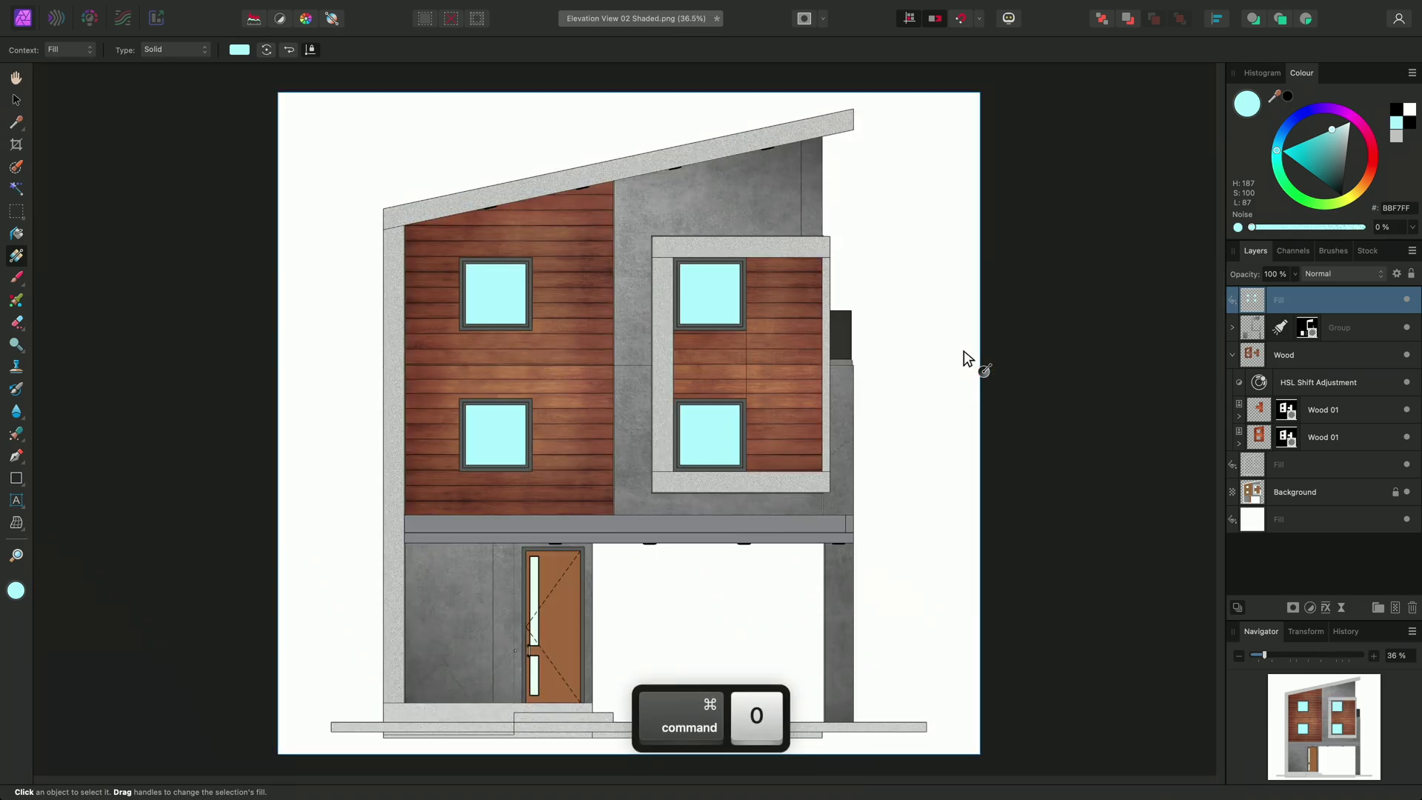
Make the window fill a radial gradient, moving its centre up-left and shortening its radius
{"action": "left_click", "coordinate": [194, 51]}
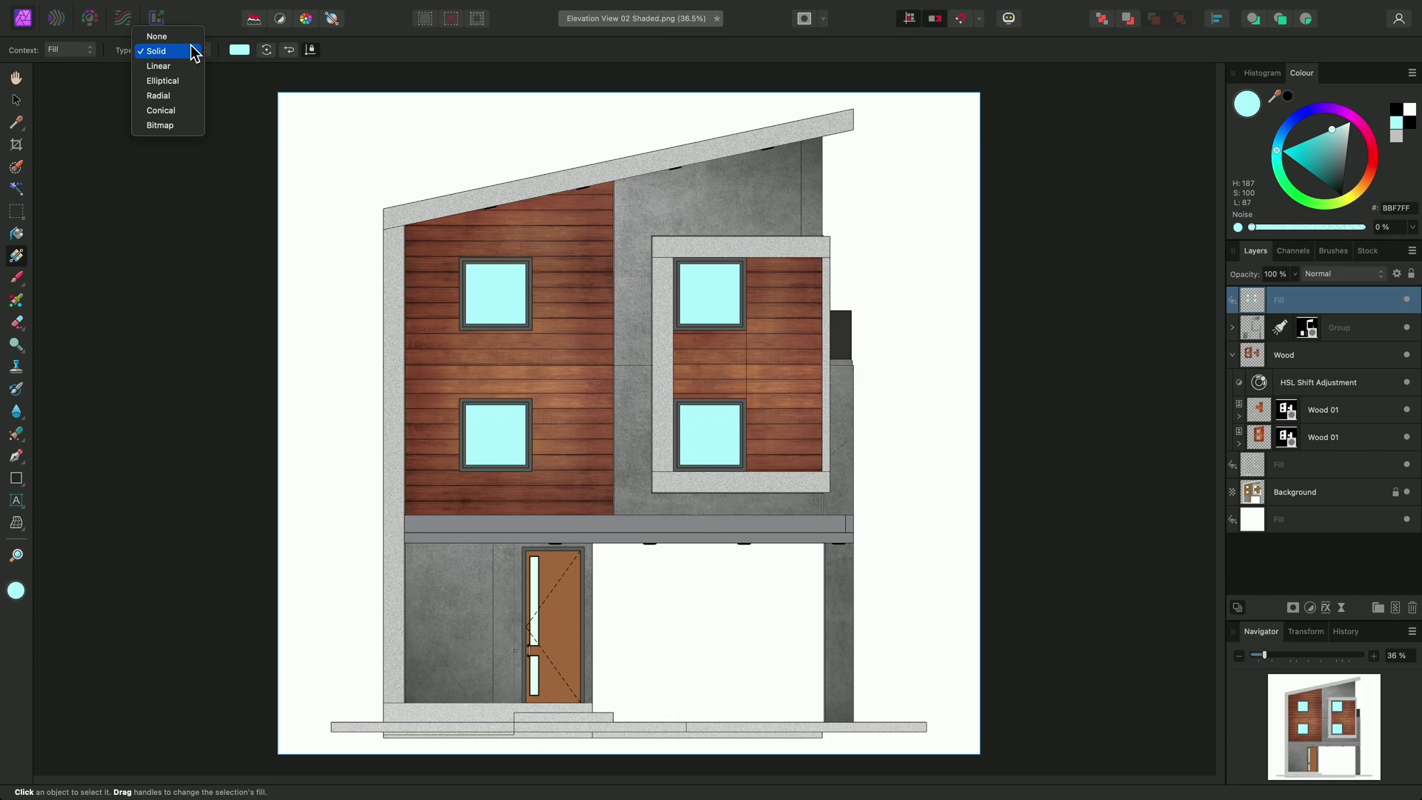
{"action": "left_click", "coordinate": [188, 96]}
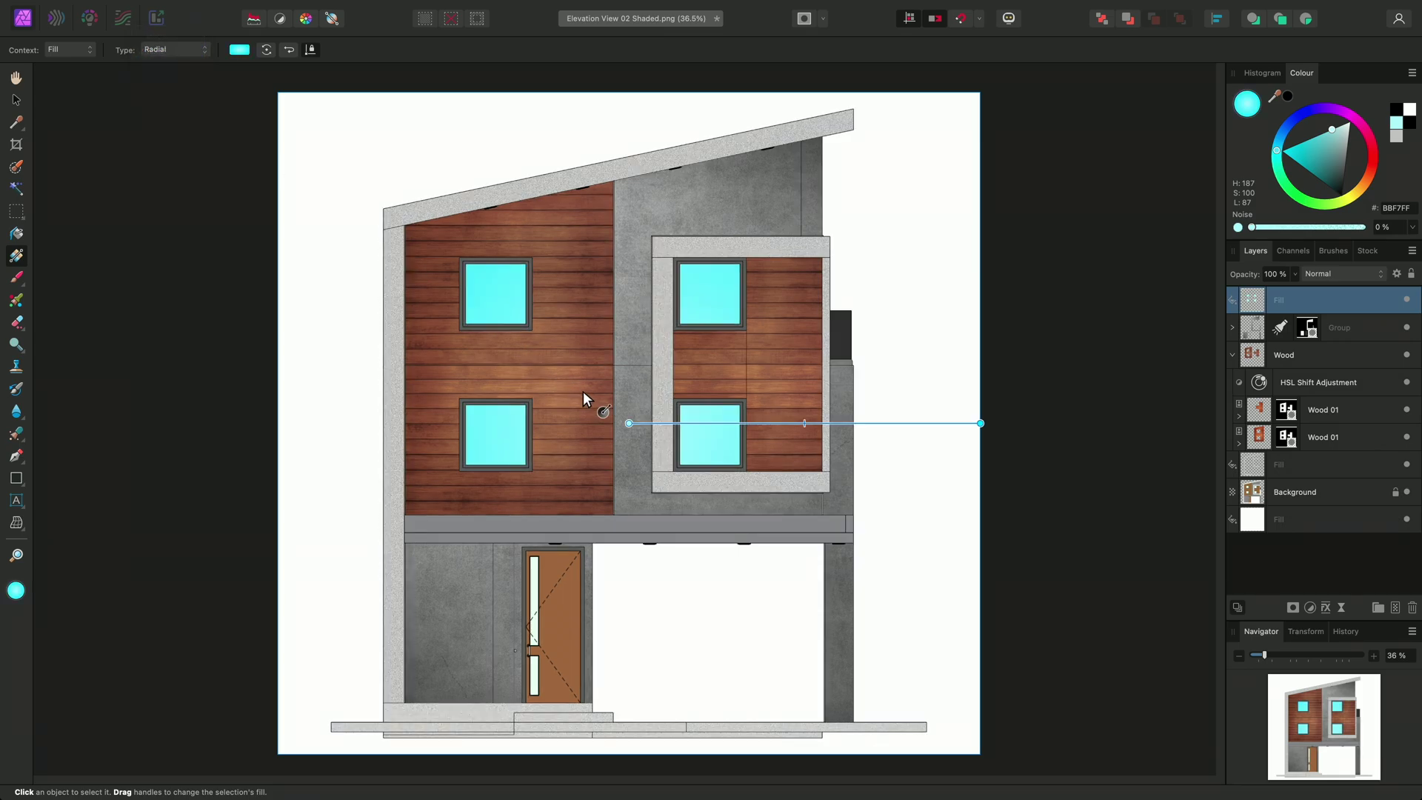
{"action": "left_click", "coordinate": [627, 422]}
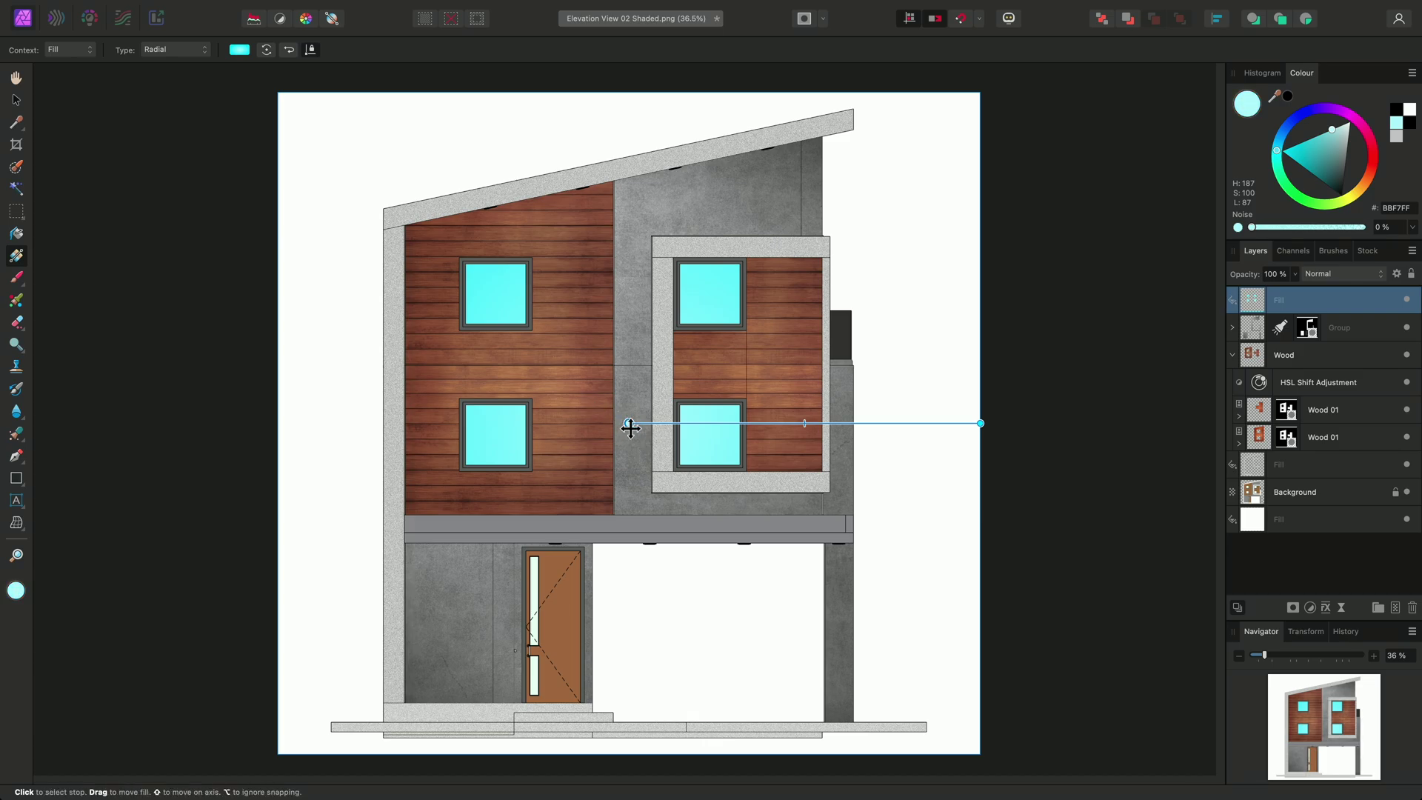
{"action": "left_click_drag", "start_coordinate": [629, 424], "coordinate": [610, 367]}
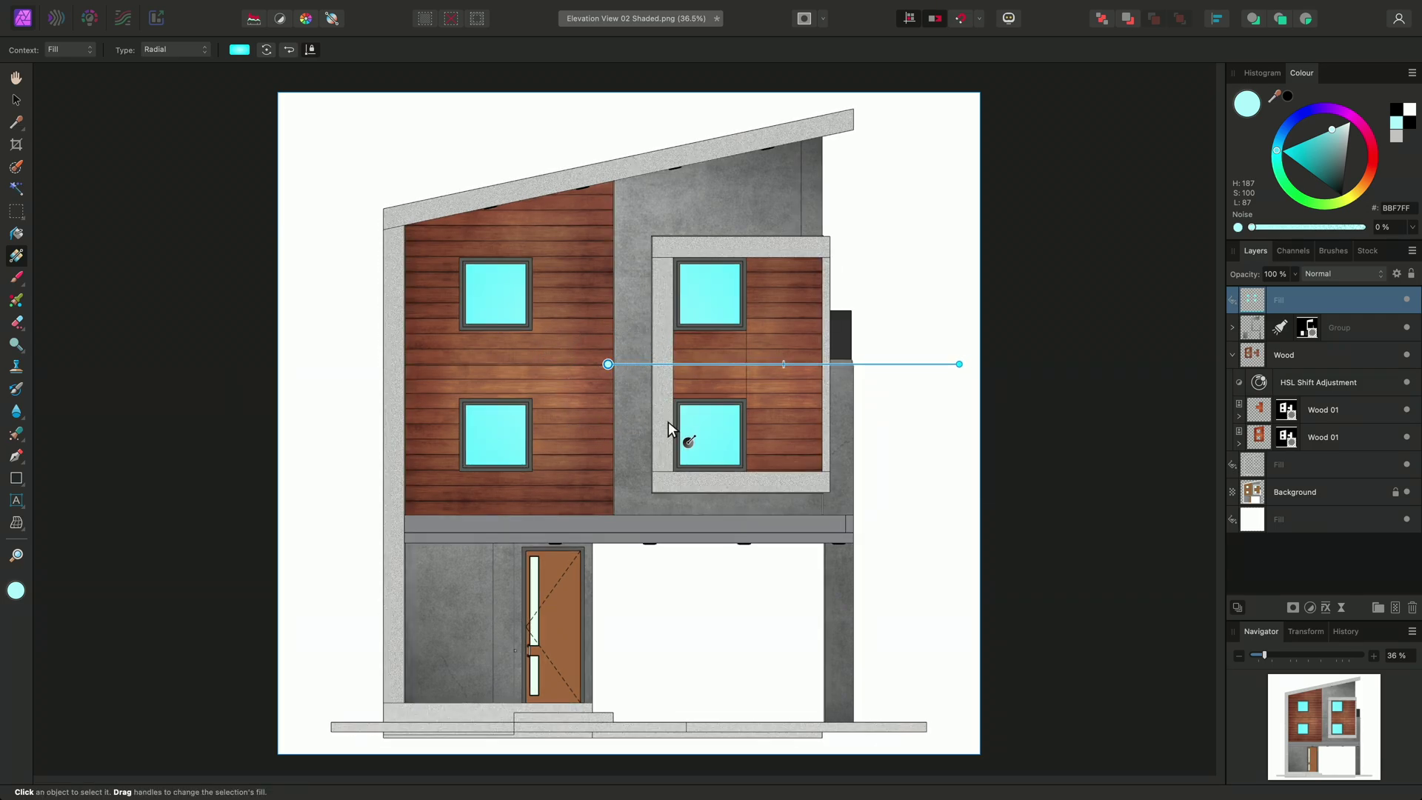
{"action": "left_click", "coordinate": [960, 364]}
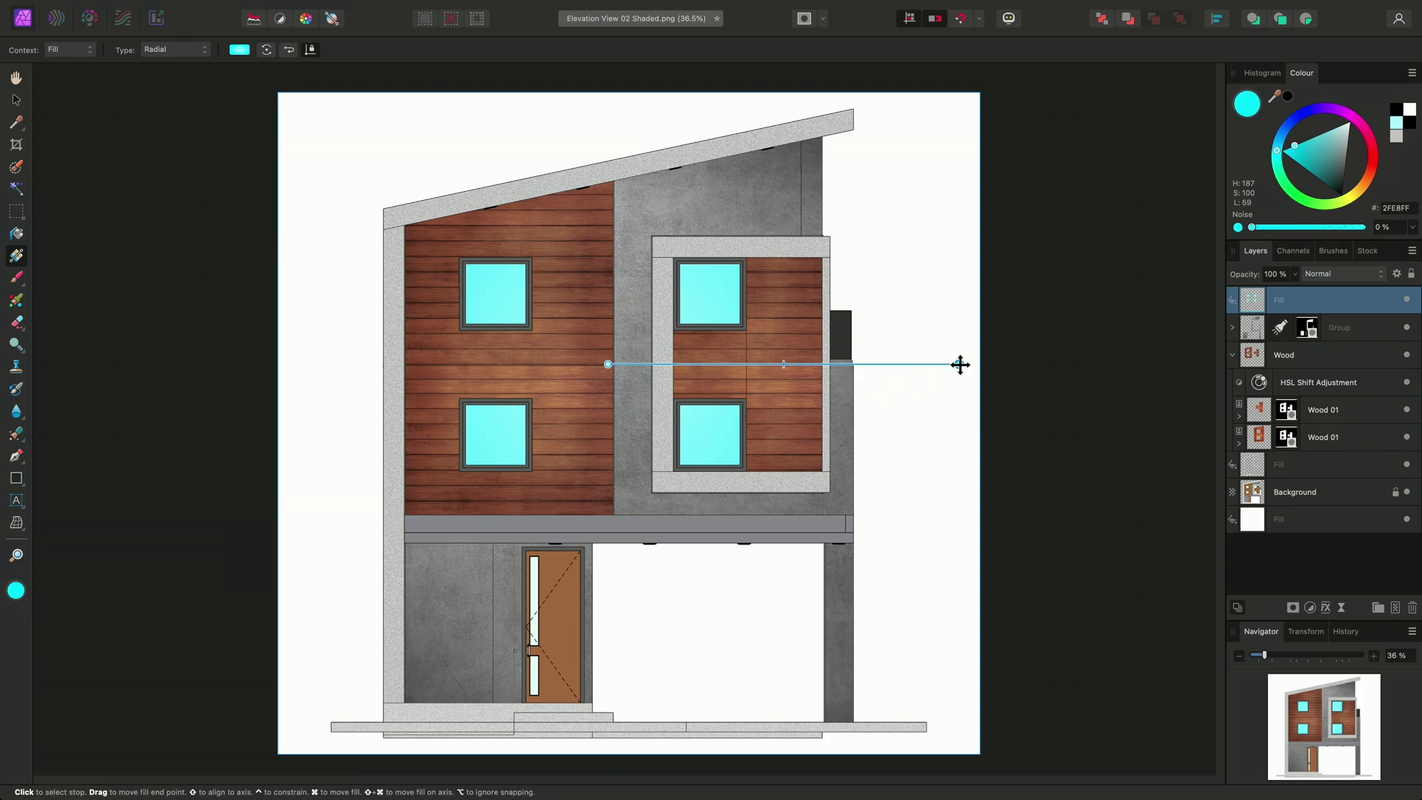
{"action": "left_click_drag", "start_coordinate": [960, 364], "coordinate": [811, 363]}
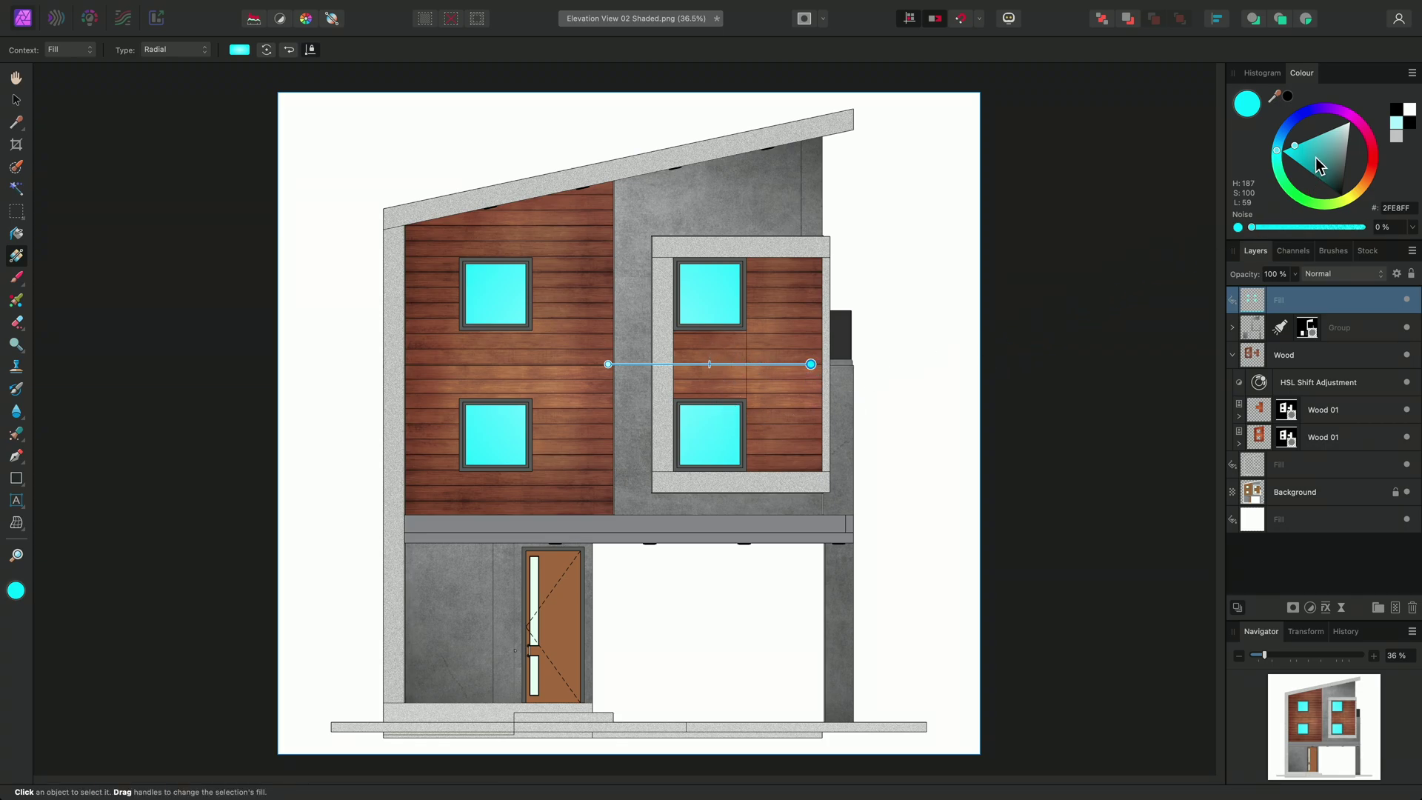
Colour the end stop muted teal 477A80 and add a stop nearer the centre
{"action": "left_click_drag", "start_coordinate": [1322, 165], "coordinate": [1332, 168]}
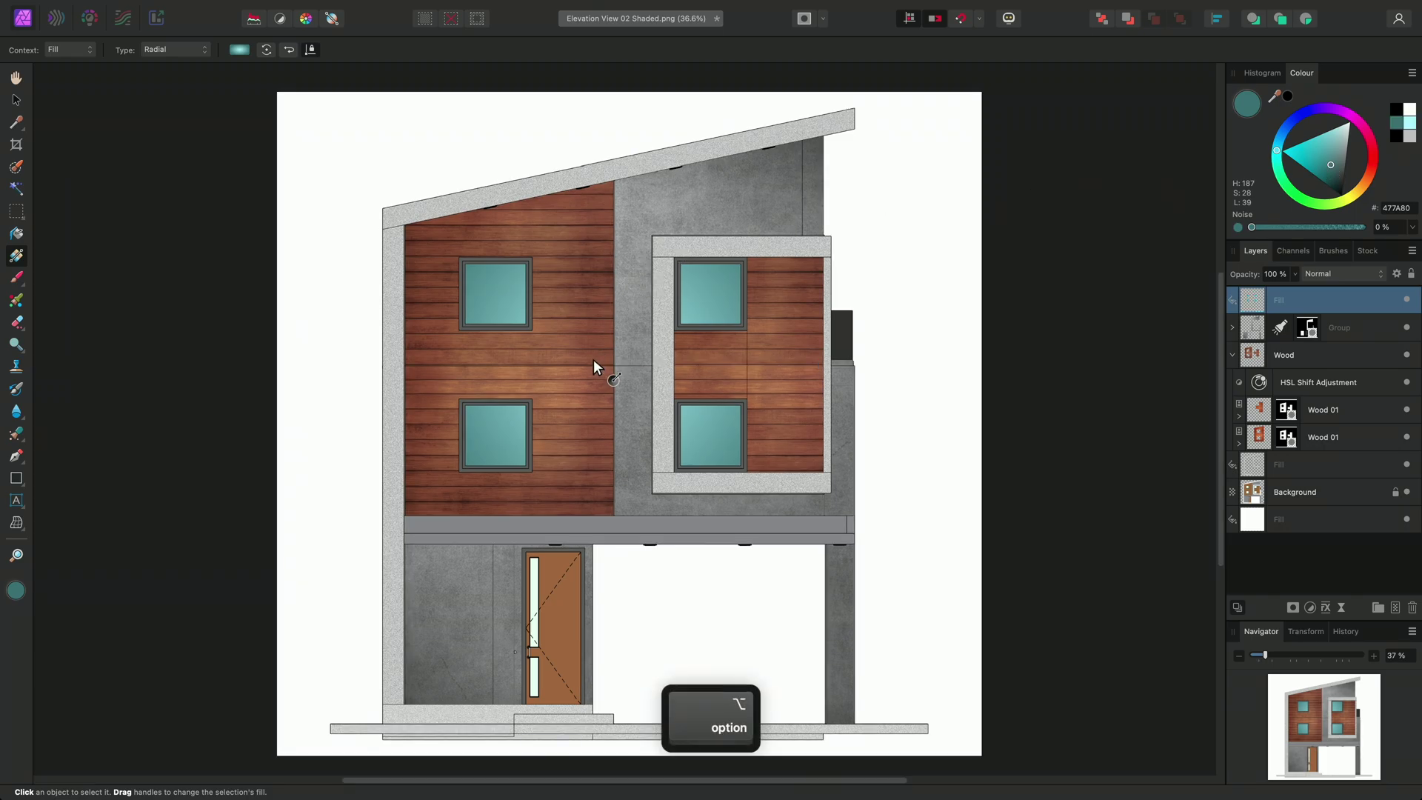
{"action": "scroll", "coordinate": [592, 360], "scroll_direction": "up", "scroll_amount": 2}
{"action": "scroll", "coordinate": [585, 327], "scroll_direction": "up", "scroll_amount": 3}
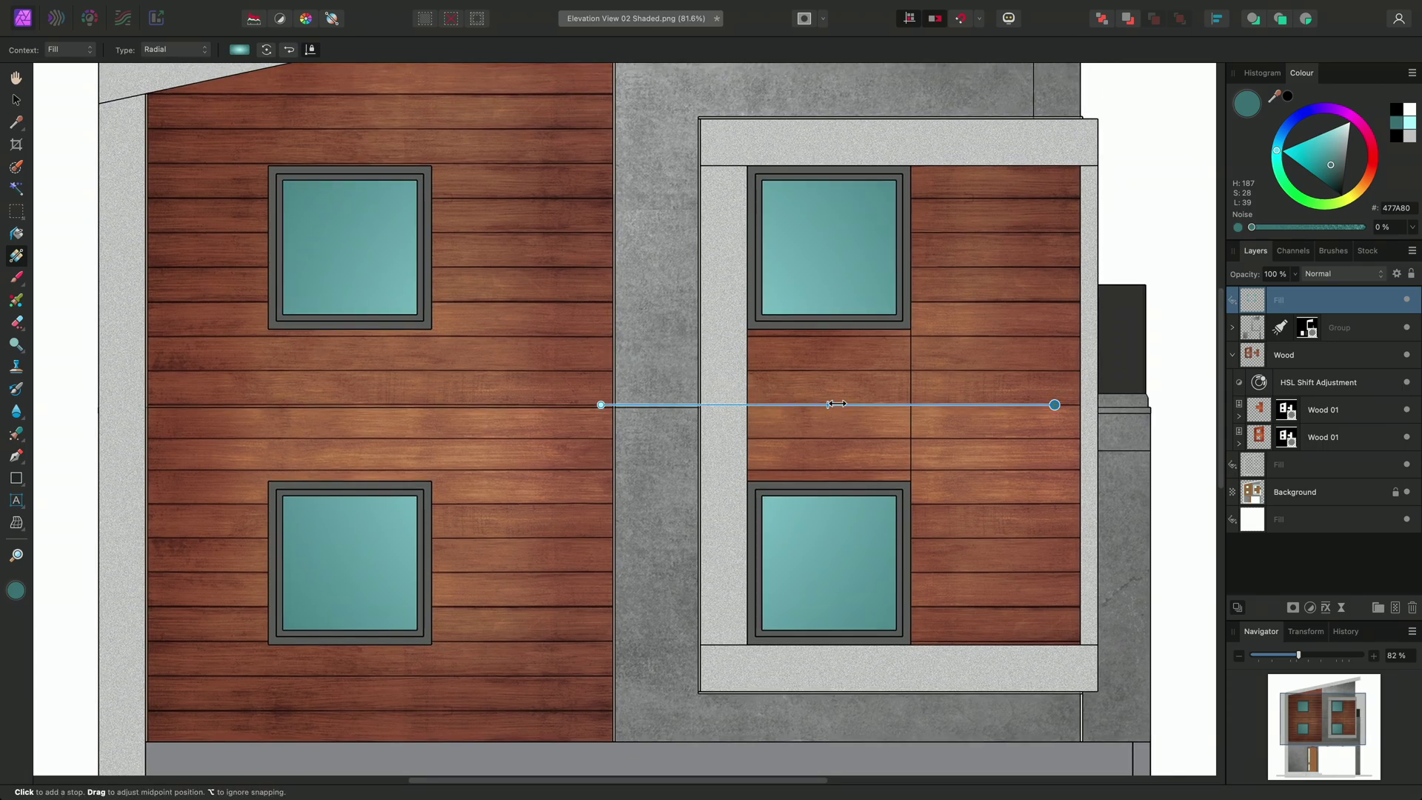
{"action": "left_click", "coordinate": [934, 404]}
{"action": "left_click_drag", "start_coordinate": [954, 404], "coordinate": [881, 412]}
Zoom in on a window and raise the gradient's noise to 65% for textured glass
{"action": "key", "text": "super+3"}
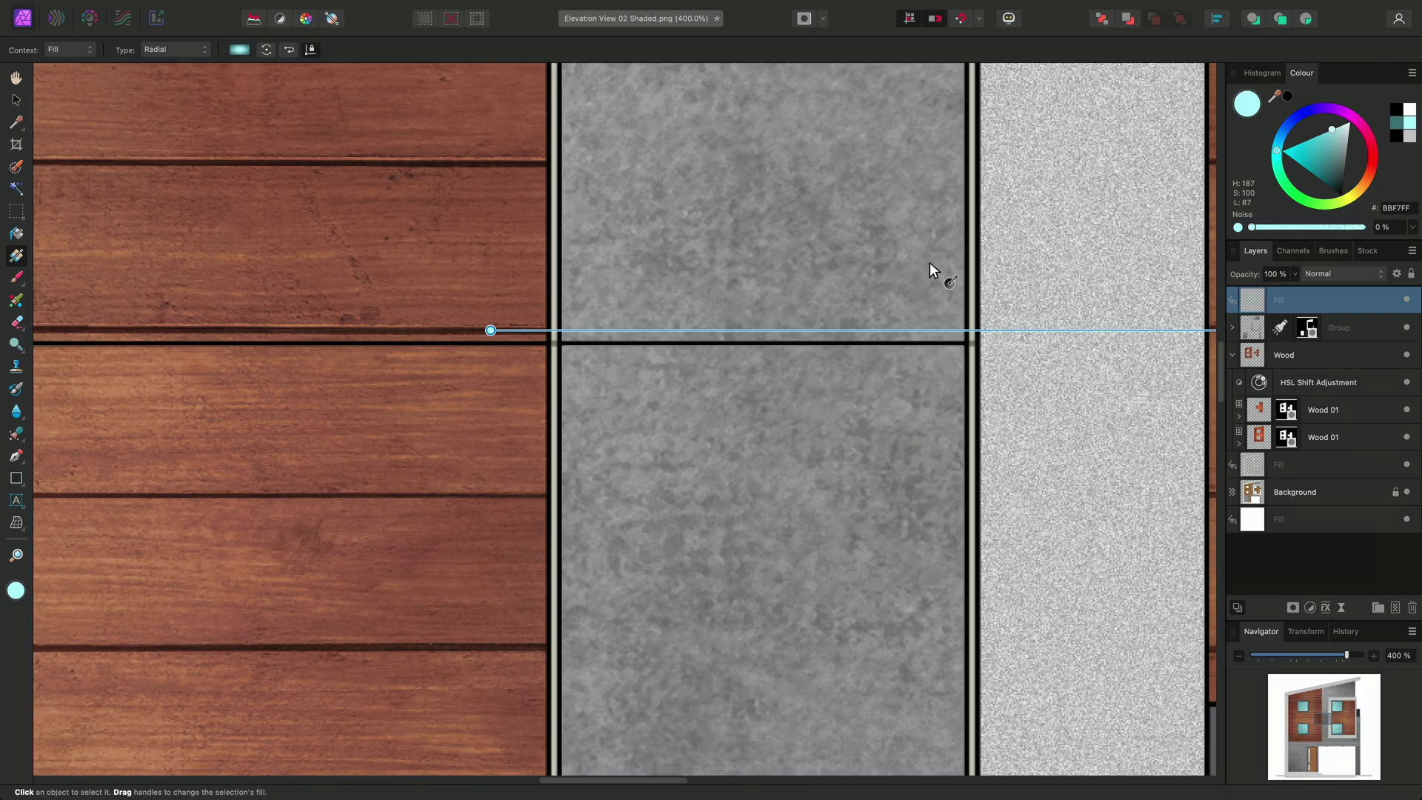
{"action": "scroll", "coordinate": [776, 327], "scroll_direction": "down", "scroll_amount": 1}
{"action": "left_click_drag", "start_coordinate": [777, 328], "coordinate": [397, 655]}
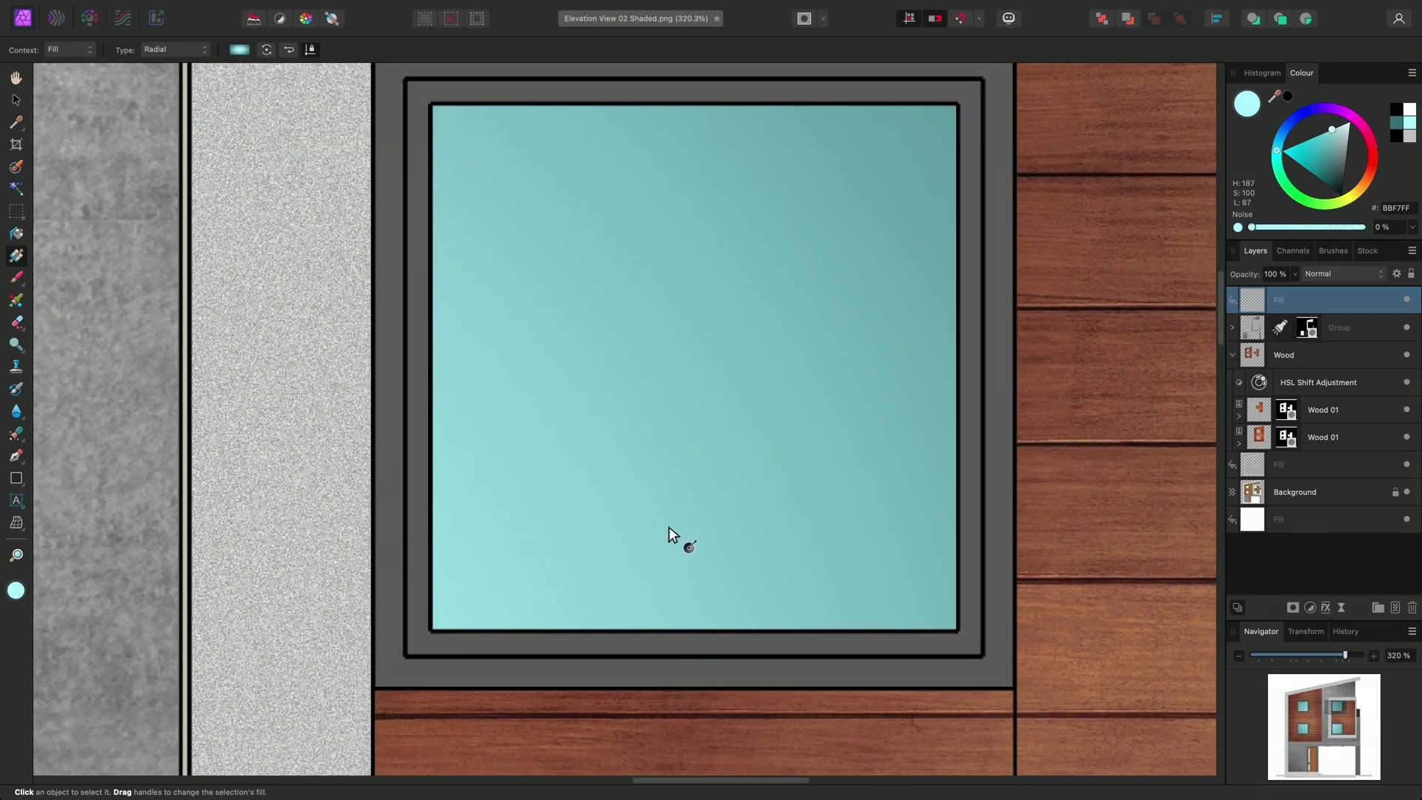
{"action": "left_click_drag", "start_coordinate": [1251, 227], "coordinate": [1386, 227]}
{"action": "key", "text": "h"}
{"action": "key", "text": "super+0"}
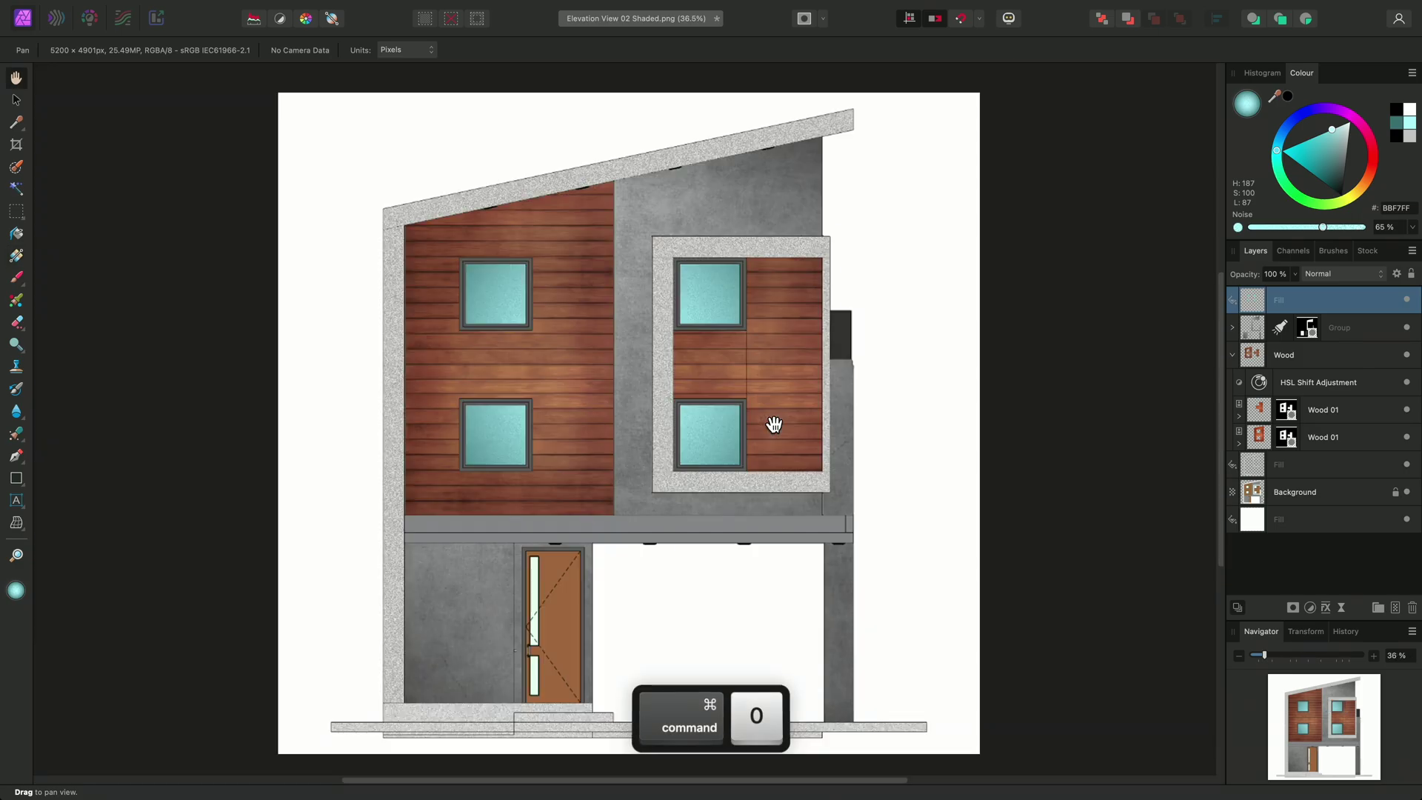